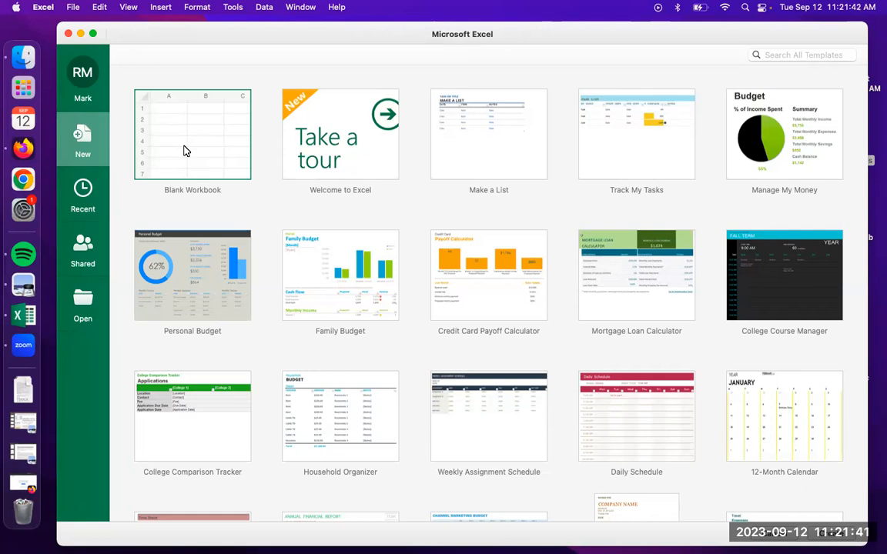
Create a blank workbook and add two more worksheets, Sheet2 and Sheet3
{"action": "double_click", "coordinate": [184, 151]}
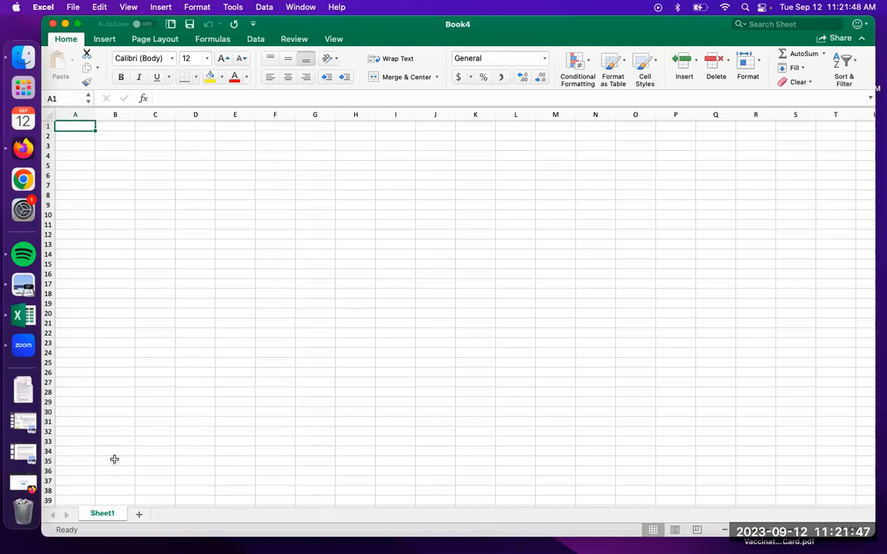
{"action": "left_click", "coordinate": [138, 517]}
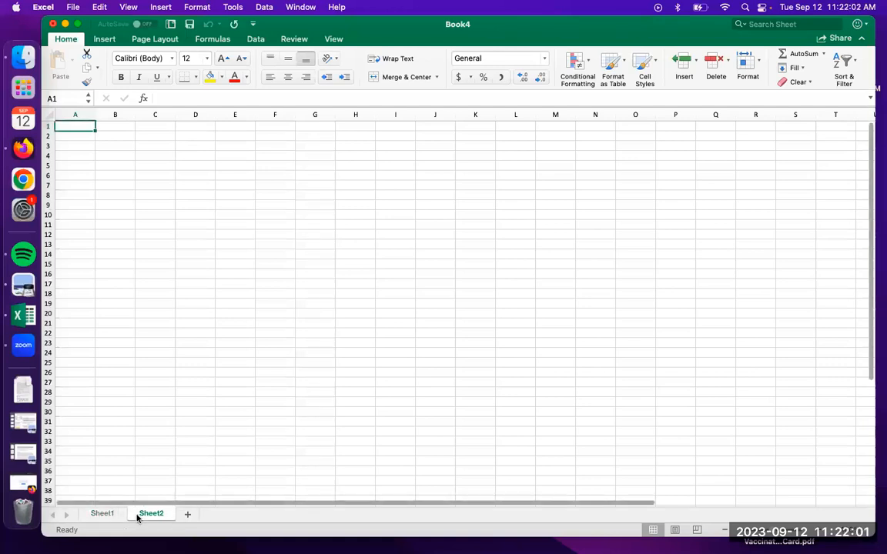
{"action": "left_click", "coordinate": [187, 515]}
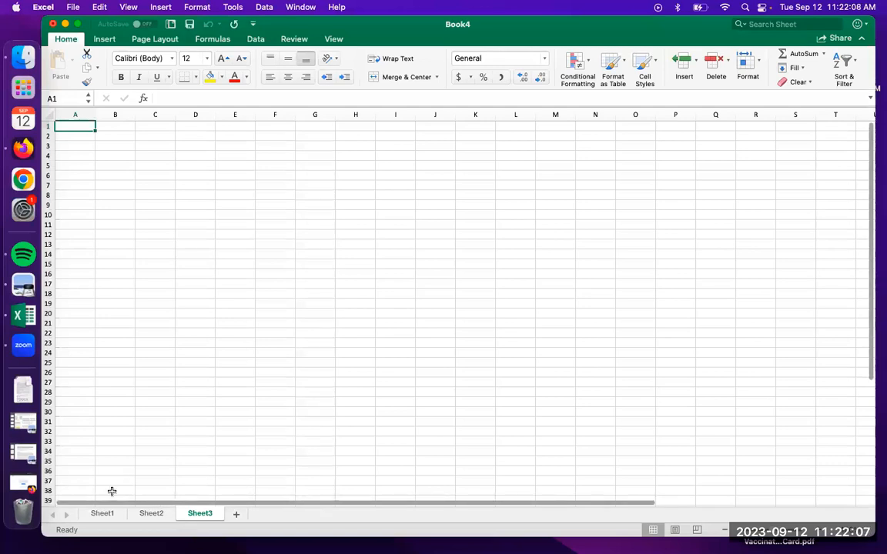
Rename the Sheet1 worksheet to "Data Set 1"
{"action": "right_click", "coordinate": [105, 515]}
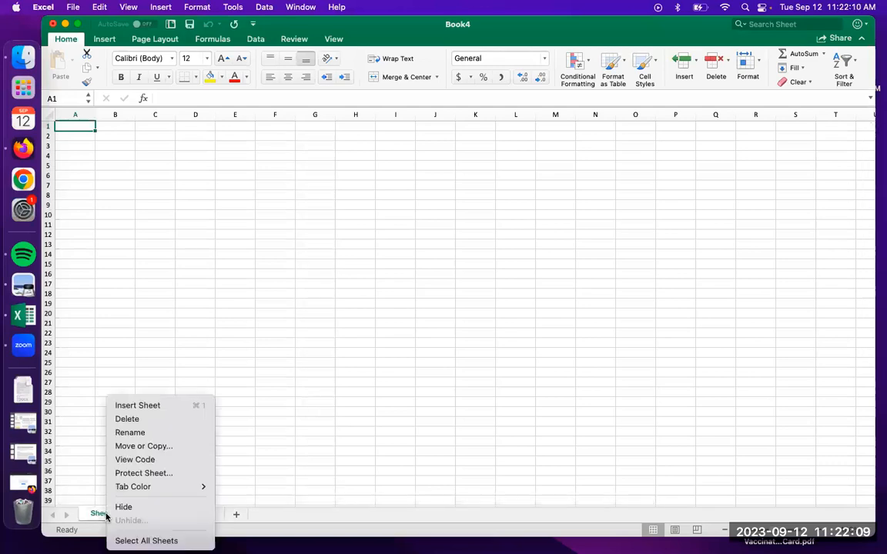
{"action": "left_click", "coordinate": [136, 435]}
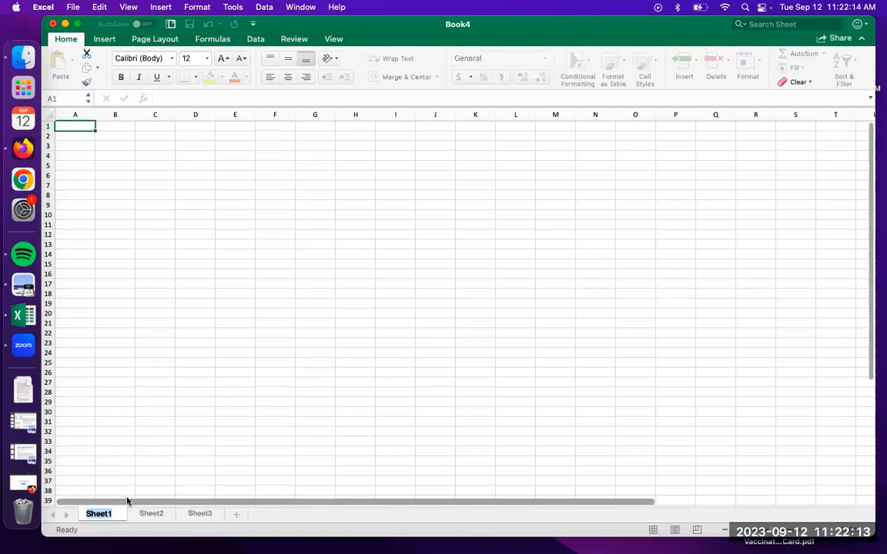
{"action": "type", "text": "Data Set 1"}
{"action": "key", "text": "Return"}
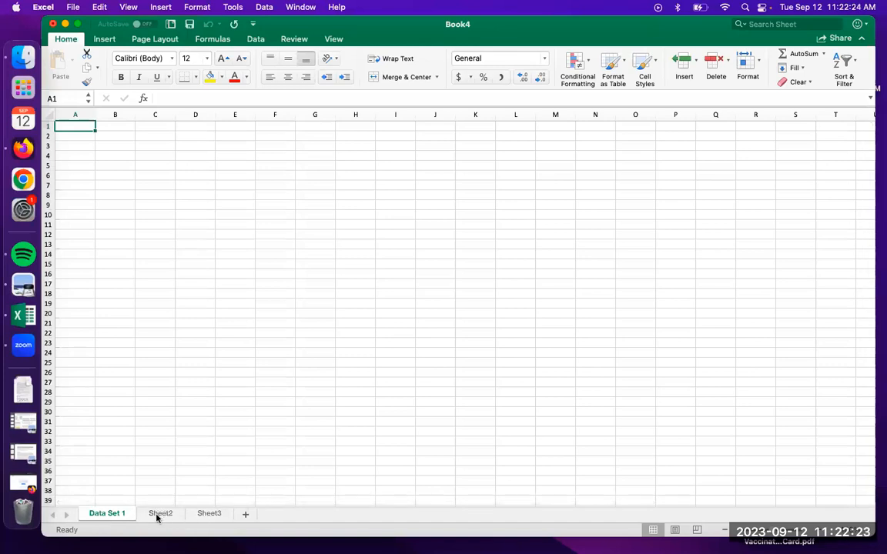
View the empty Sheet2 and Sheet3 worksheets and return to cell E8 on Data Set 1
{"action": "left_click", "coordinate": [159, 514]}
{"action": "left_click", "coordinate": [207, 514]}
{"action": "left_click", "coordinate": [158, 514]}
{"action": "left_click", "coordinate": [109, 515]}
{"action": "left_click", "coordinate": [204, 156]}
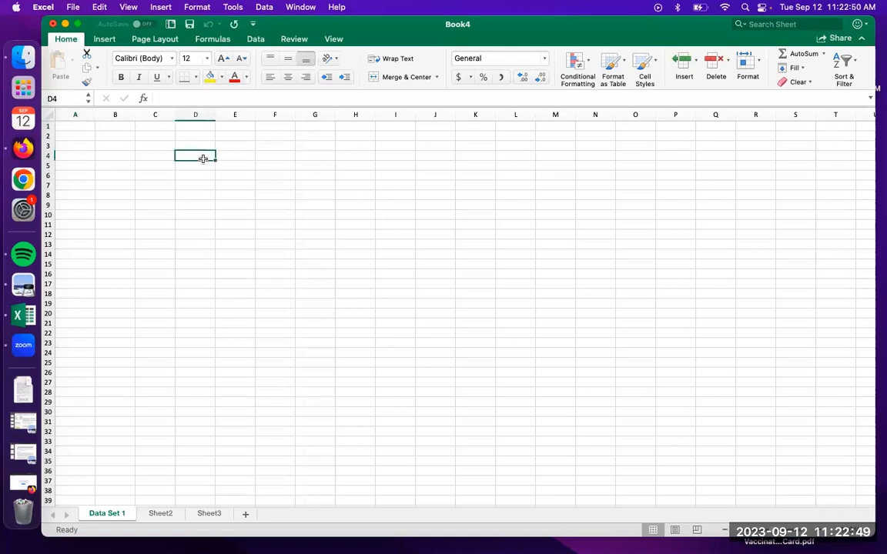
{"action": "left_click", "coordinate": [237, 177]}
{"action": "left_click", "coordinate": [238, 197]}
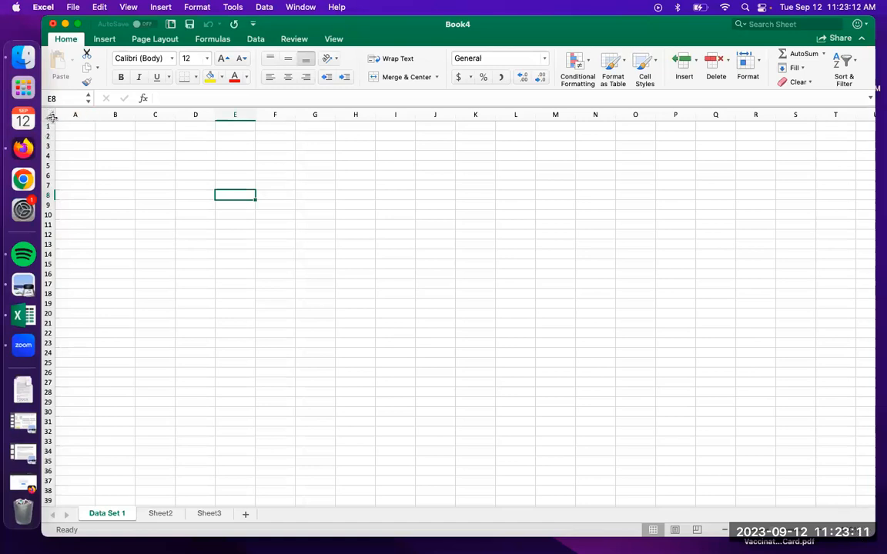
Enlarge every cell on Data Set 1, making all columns about three times wider and all rows about five times taller
{"action": "left_click", "coordinate": [50, 115]}
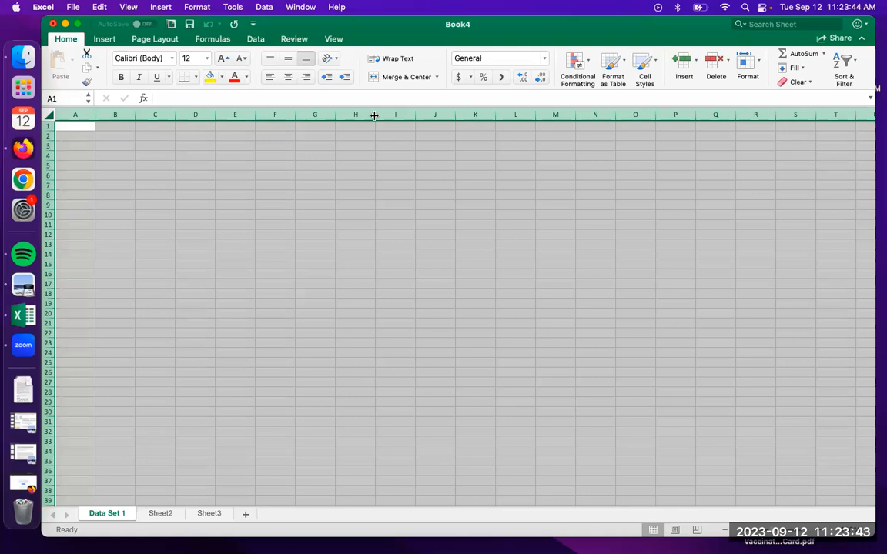
{"action": "left_click_drag", "start_coordinate": [374, 115], "coordinate": [487, 119]}
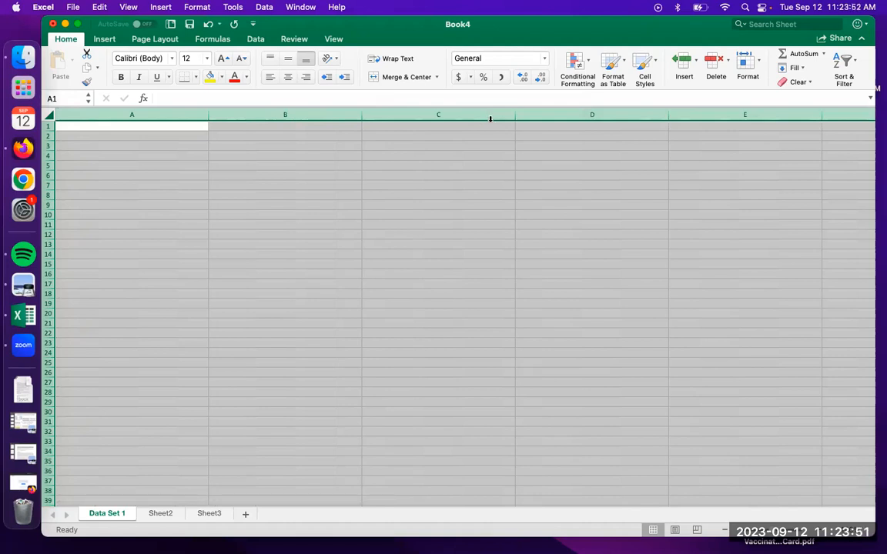
{"action": "left_click_drag", "start_coordinate": [513, 114], "coordinate": [474, 116]}
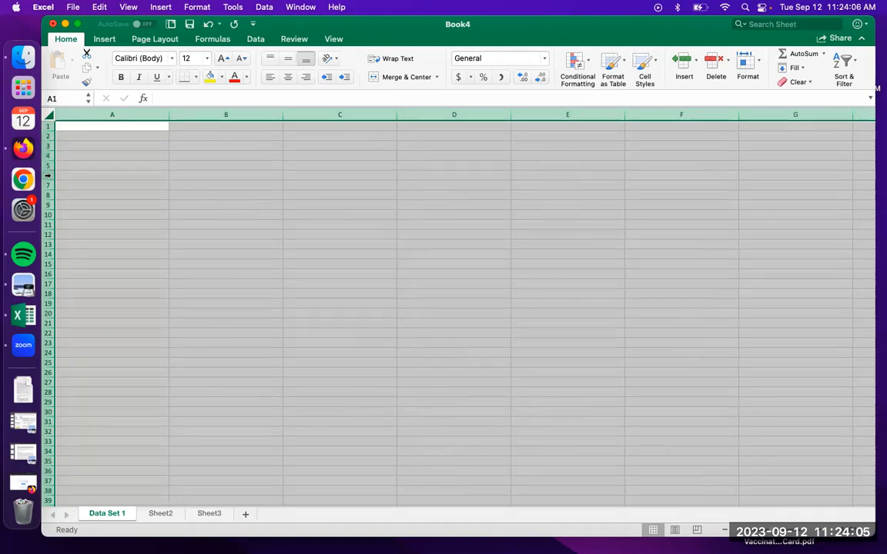
{"action": "left_click_drag", "start_coordinate": [49, 159], "coordinate": [49, 204]}
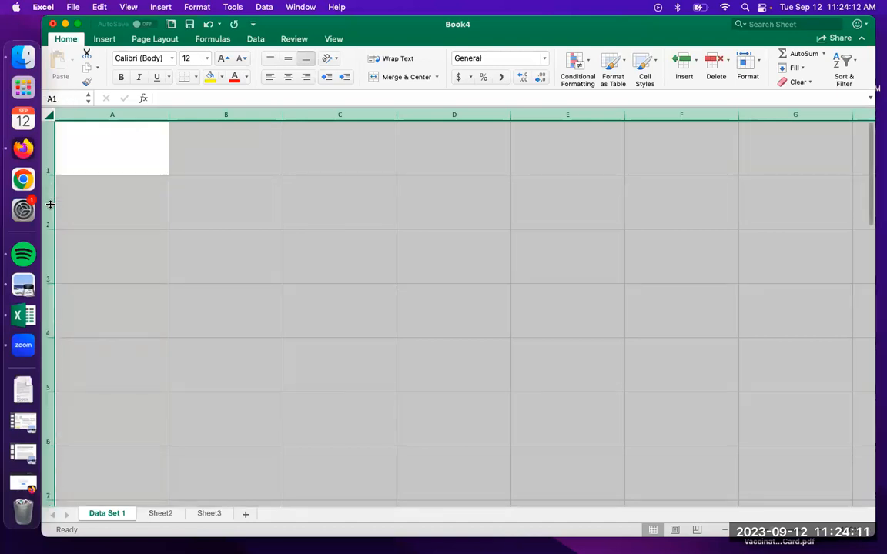
{"action": "left_click", "coordinate": [319, 228]}
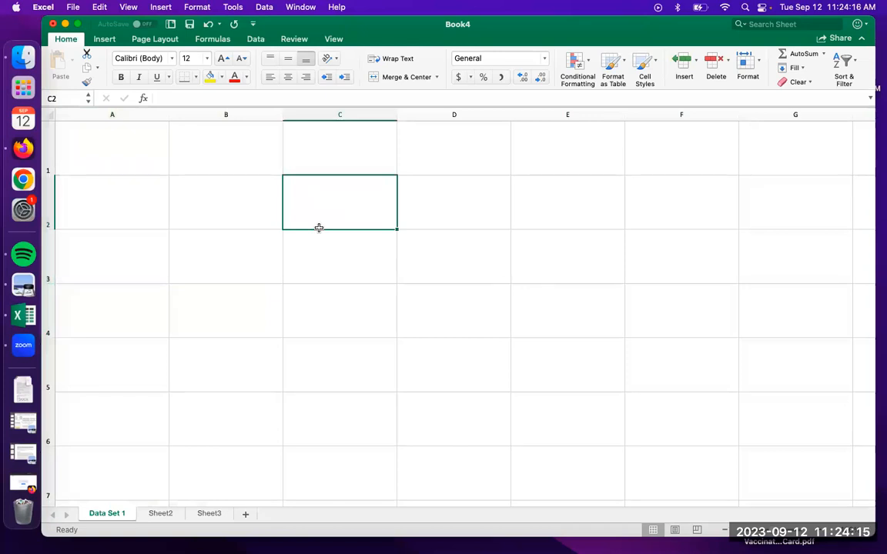
Center the text horizontally and set the font size to 22 for the entire sheet
{"action": "left_click", "coordinate": [50, 115]}
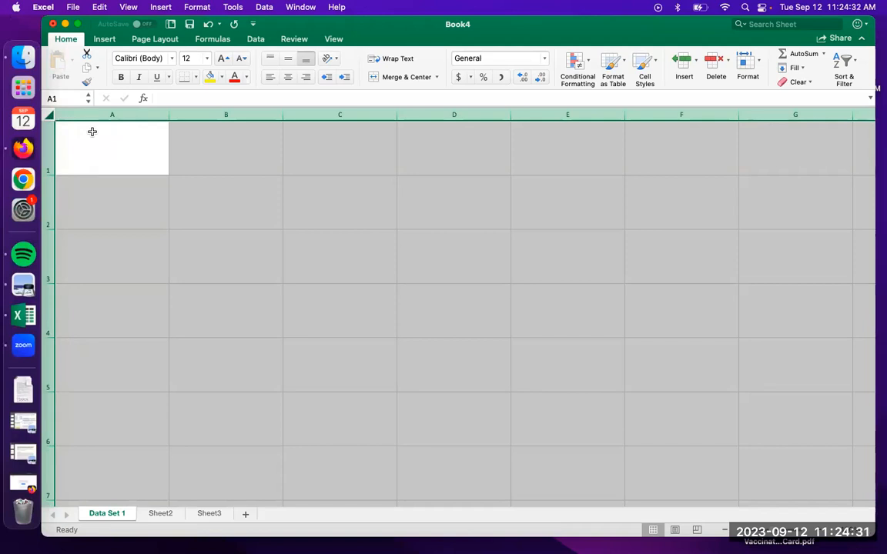
{"action": "left_click", "coordinate": [289, 78]}
{"action": "left_click", "coordinate": [207, 60]}
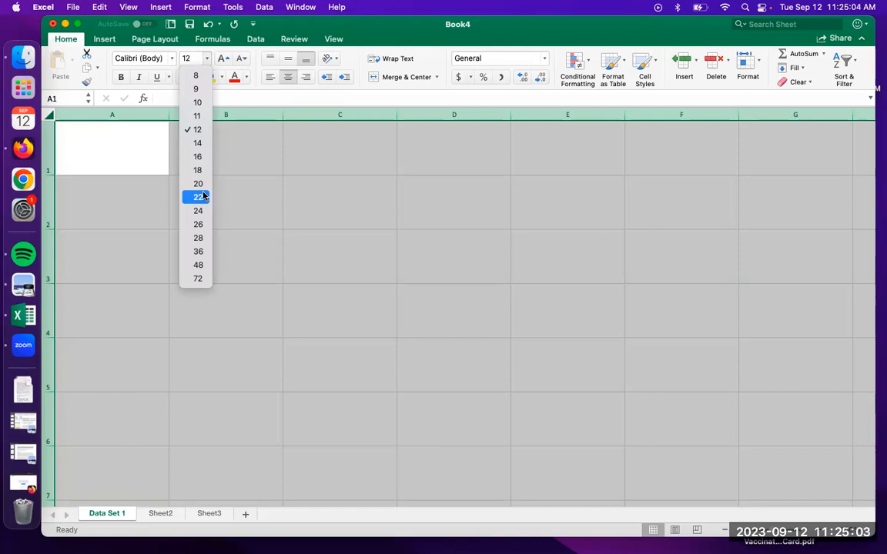
{"action": "left_click", "coordinate": [202, 197]}
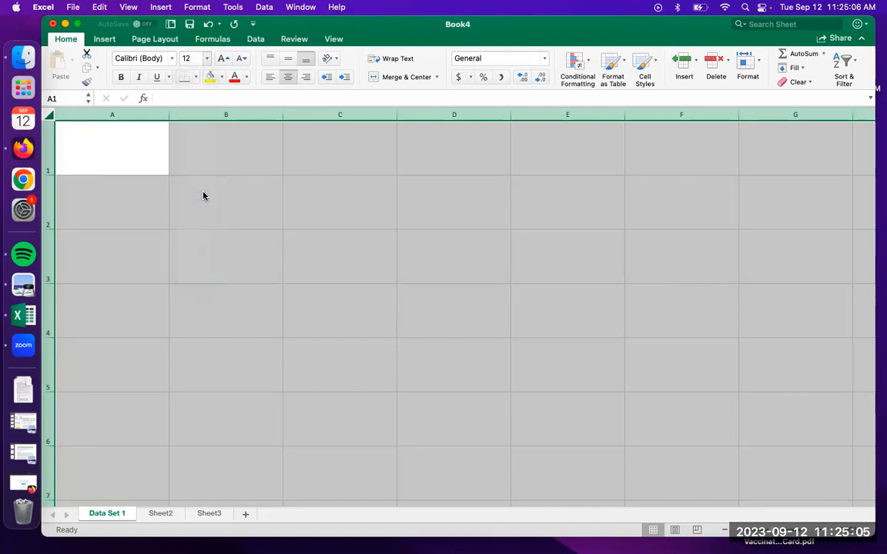
Try out the new formatting with the sample text "isnjas" in cell B1 and erase it
{"action": "left_click", "coordinate": [243, 150]}
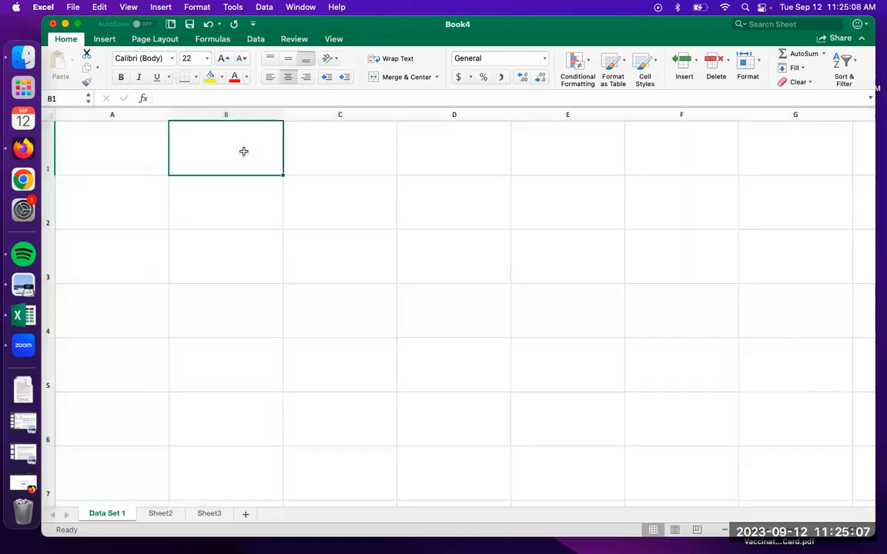
{"action": "type", "text": "isnjas"}
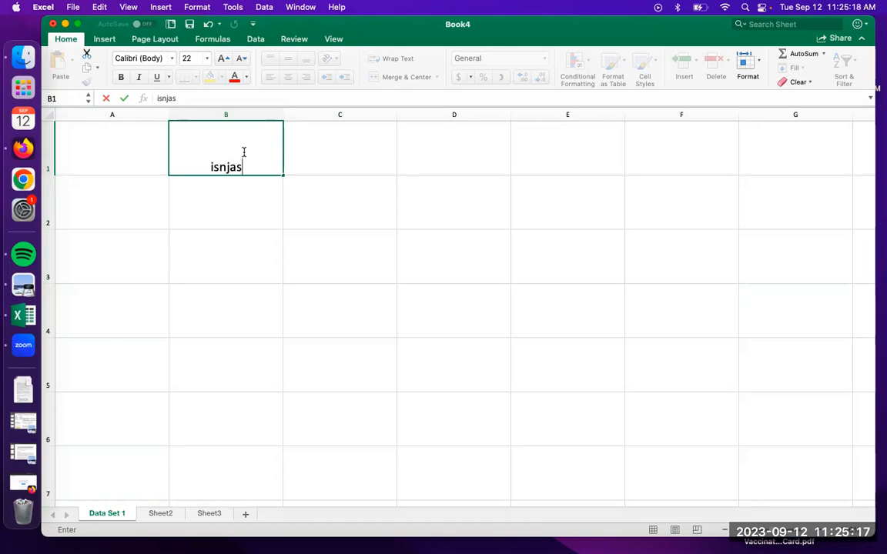
{"action": "key", "text": "BackSpace"}
{"action": "key", "text": "BackSpace"}
{"action": "key", "text": "BackSpace"}
{"action": "key", "text": "BackSpace"}
{"action": "key", "text": "BackSpace"}
{"action": "key", "text": "BackSpace"}
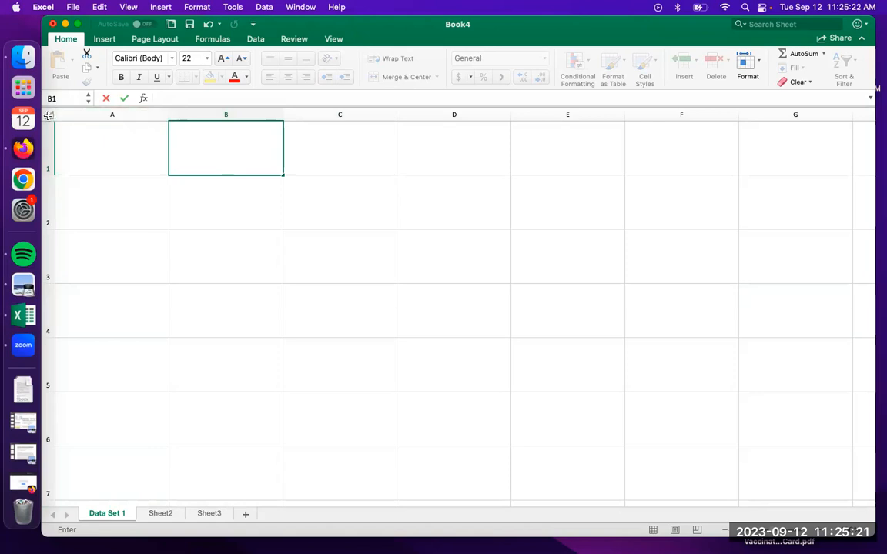
{"action": "left_click", "coordinate": [48, 114]}
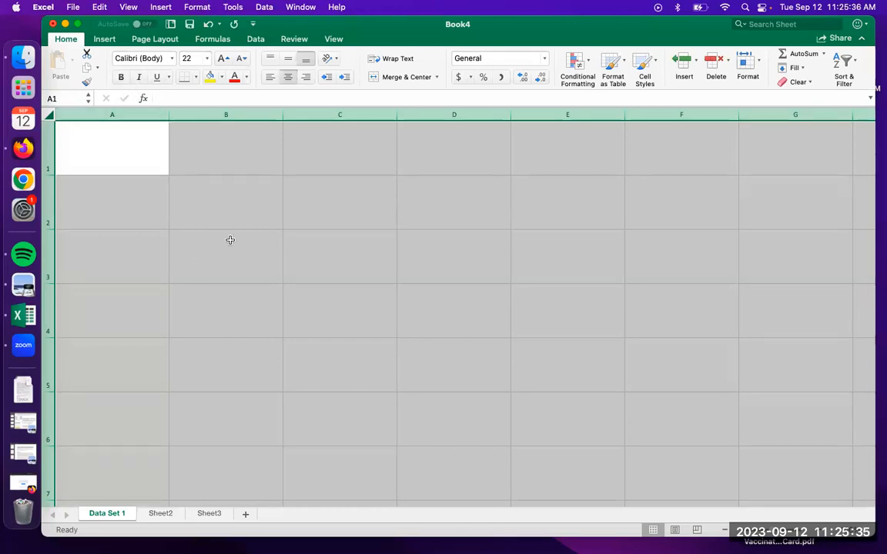
Enter the long sample text "kjihdhbsjabhdkslabhcldsalx" in cell B1 and wrap it within the cell
{"action": "left_click", "coordinate": [234, 158]}
{"action": "type", "text": "kjihdhbsjabhdkslabhcldsalx"}
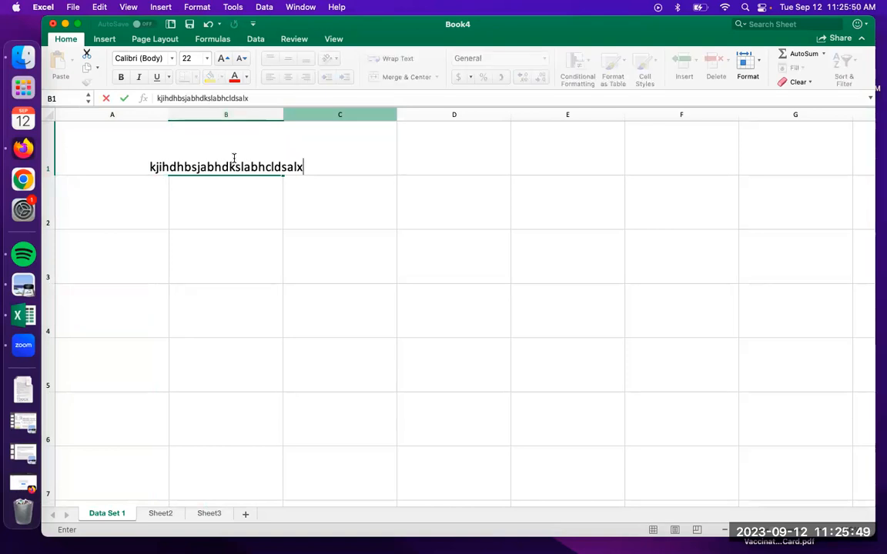
{"action": "key", "text": "Return"}
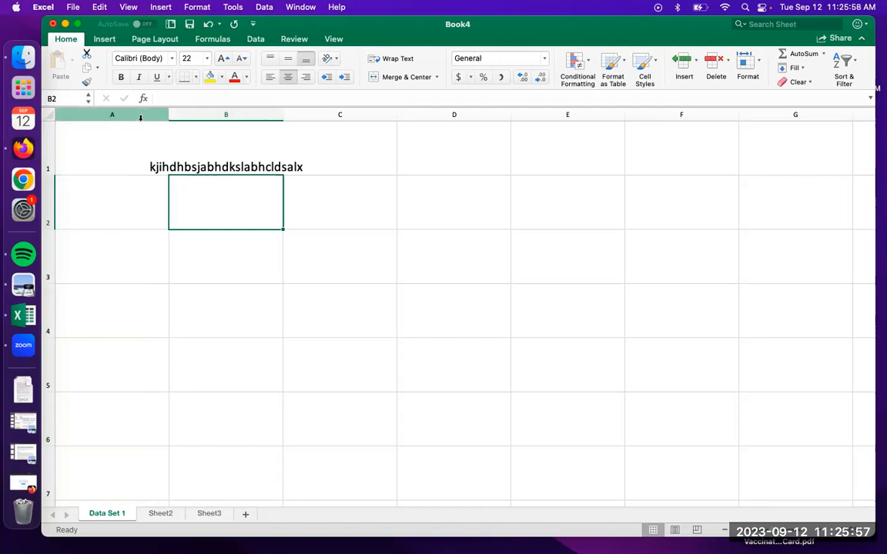
{"action": "left_click", "coordinate": [226, 140]}
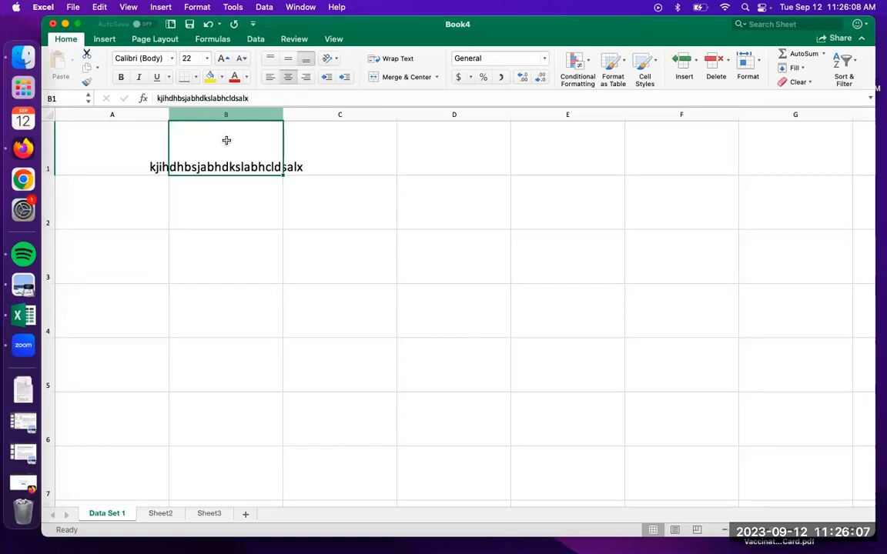
{"action": "left_click", "coordinate": [398, 60]}
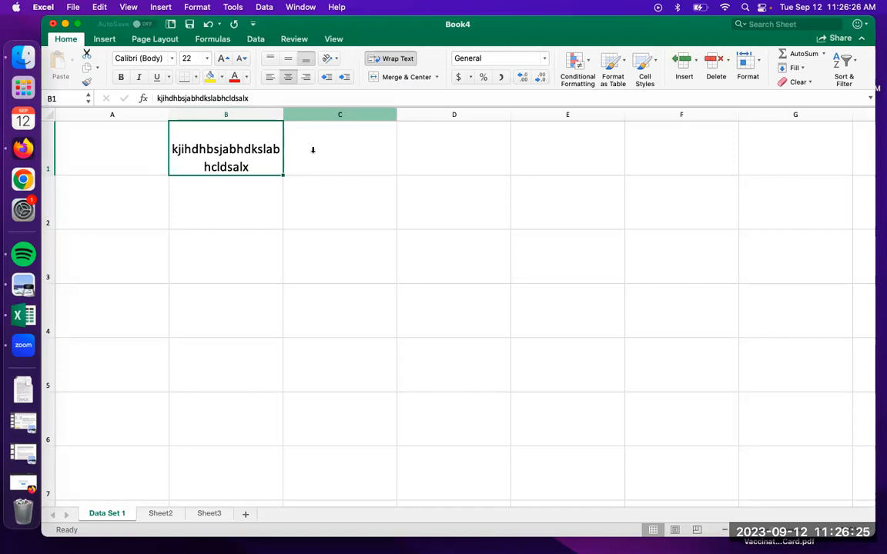
Clear the sample text from cell B1
{"action": "left_click_drag", "start_coordinate": [253, 98], "coordinate": [137, 101]}
{"action": "key", "text": "BackSpace"}
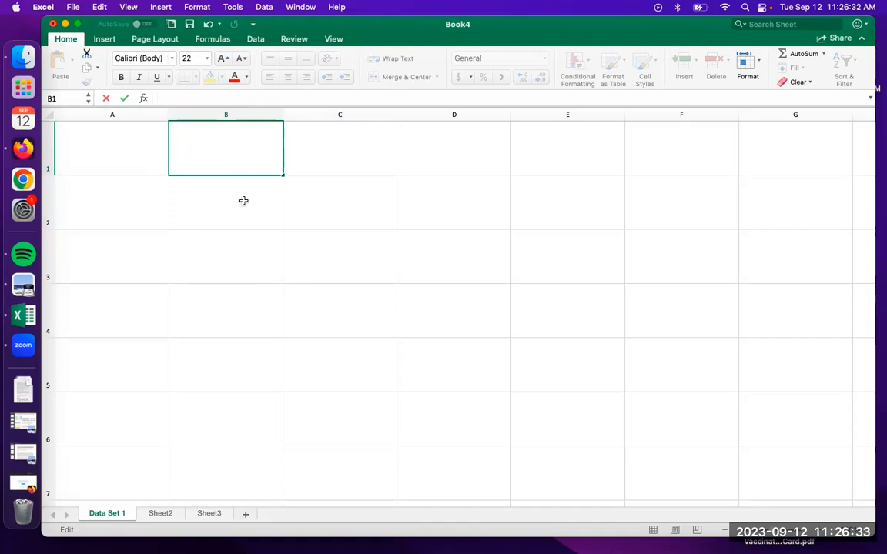
{"action": "left_click", "coordinate": [313, 215]}
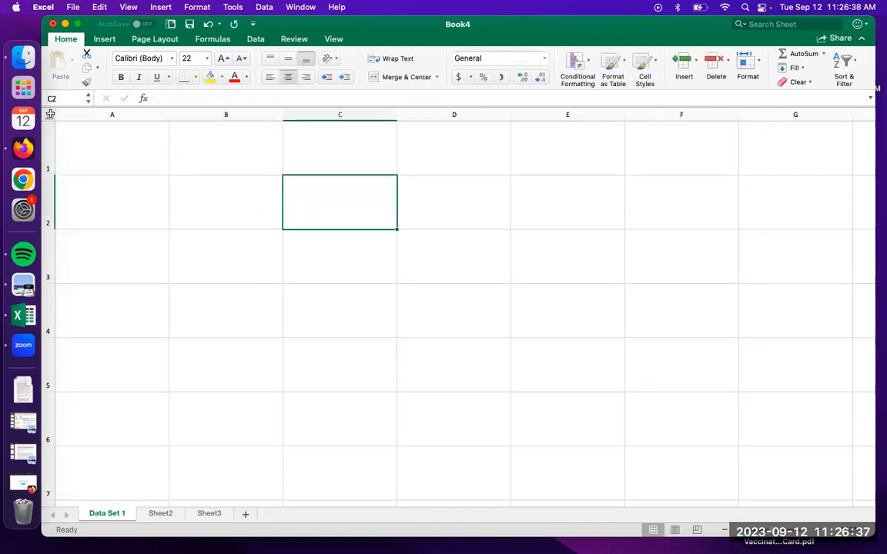
Turn on Wrap Text for all cells in the Data Set 1 sheet
{"action": "left_click", "coordinate": [49, 114]}
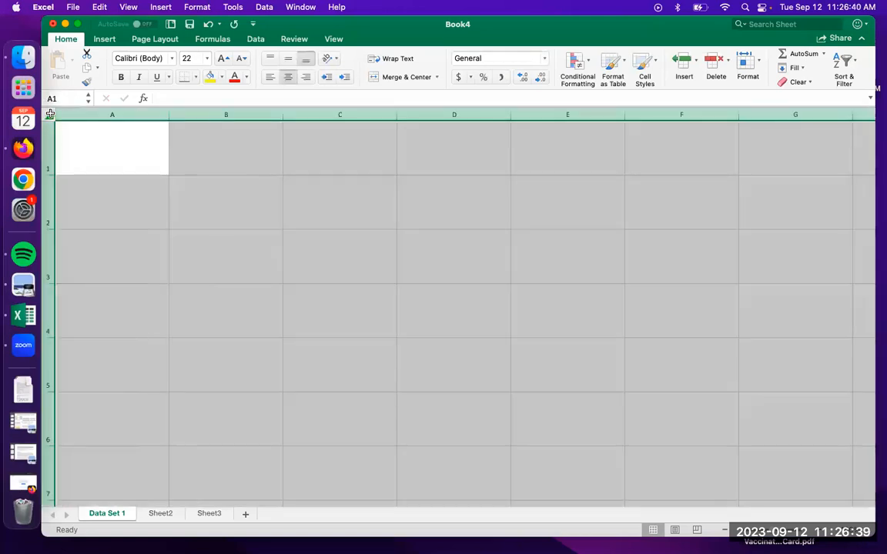
{"action": "left_click", "coordinate": [392, 60]}
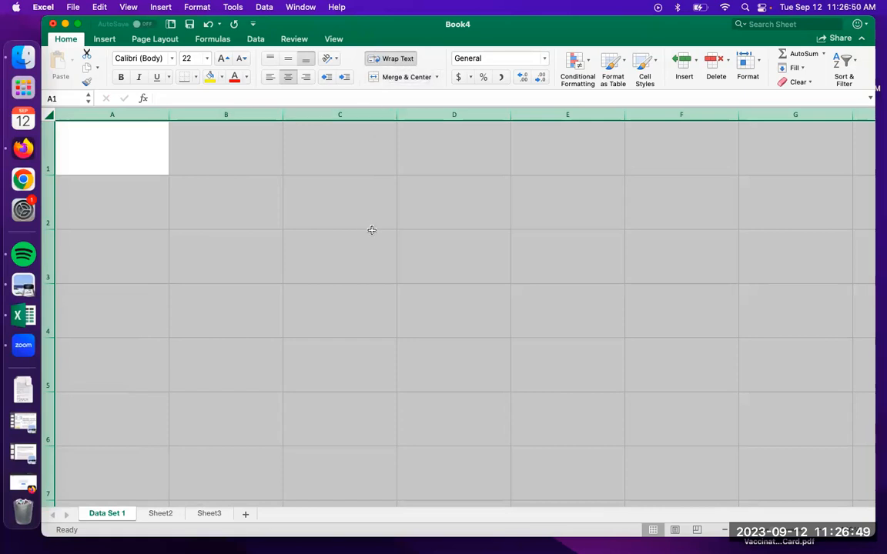
Test the text wrapping in cell C2 with the long sample text "hgbsjkzgxojibhgabdbhsjakmjjxkjbcnskznckdjsbxkdjsbz", and erase it again
{"action": "left_click", "coordinate": [339, 203]}
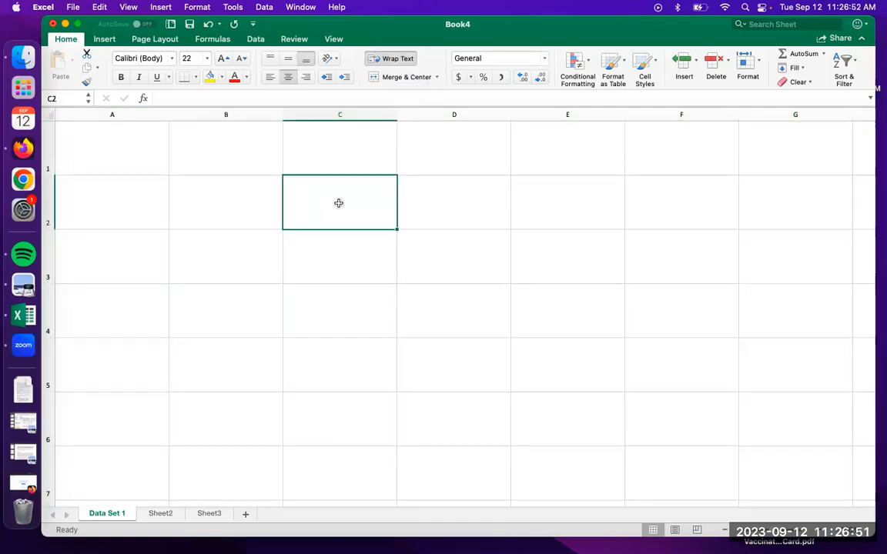
{"action": "type", "text": "hgbsjkzgx"}
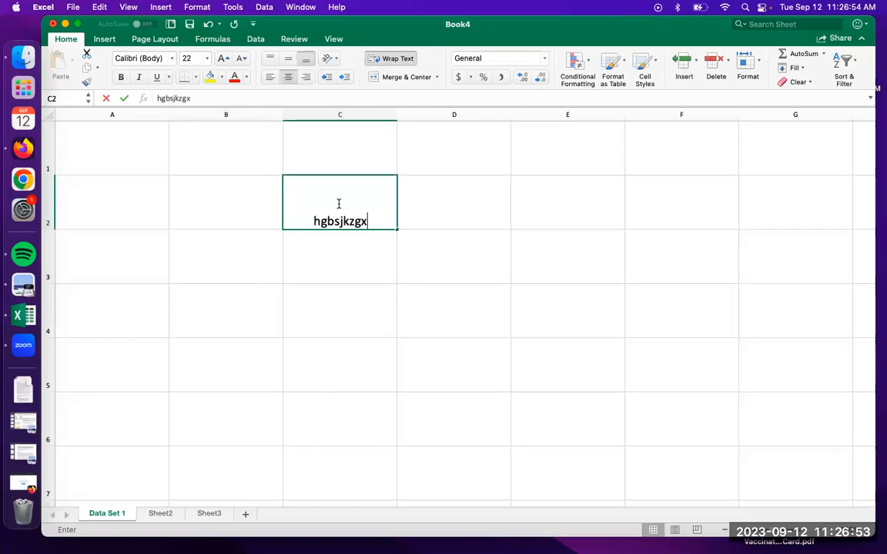
{"action": "type", "text": "ojibhgabdbhsj"}
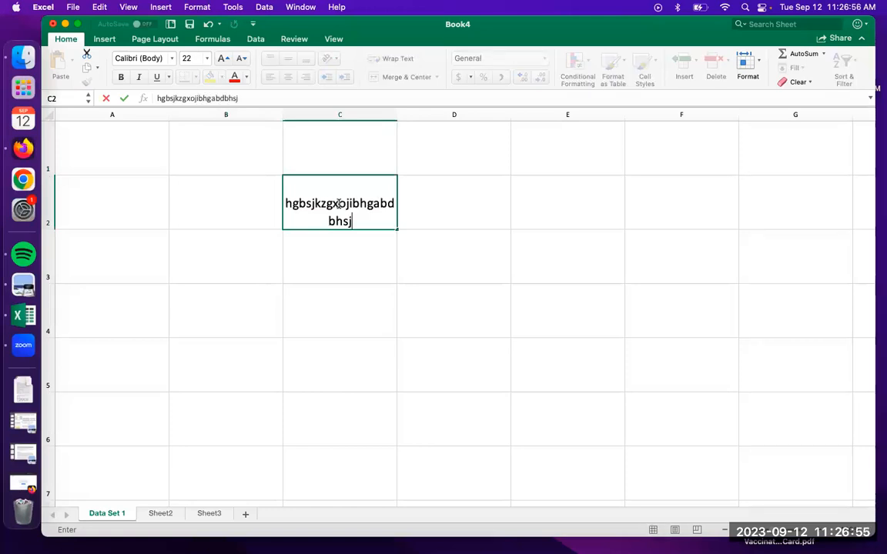
{"action": "type", "text": "akmjjxkjbcn"}
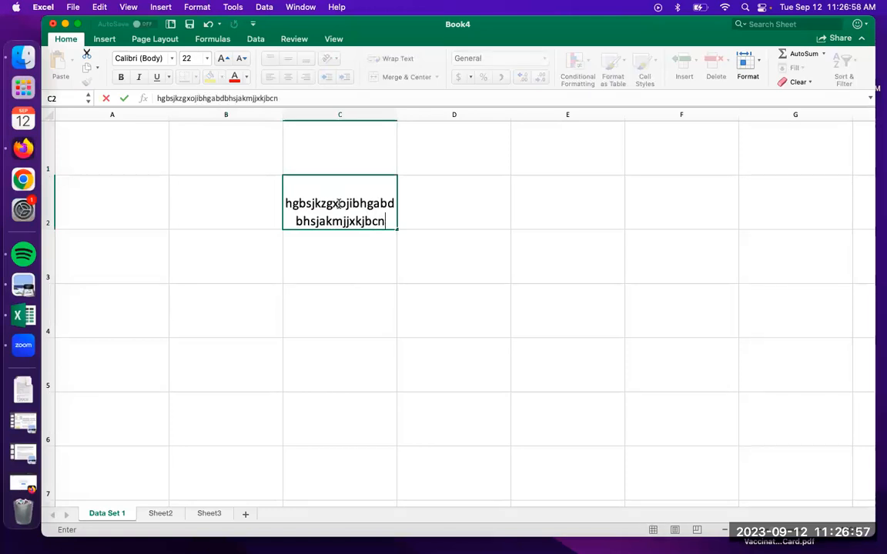
{"action": "type", "text": "skznckdjsbxkdjsbz"}
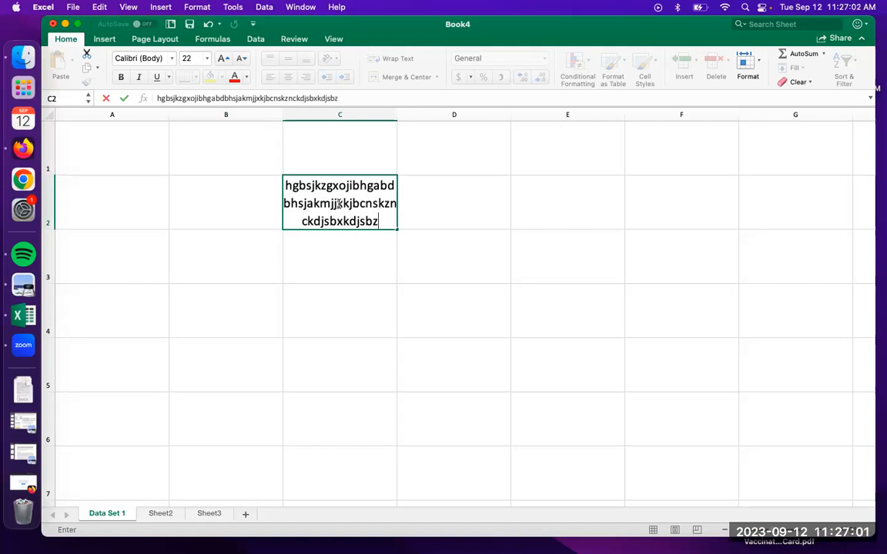
{"action": "left_click_drag", "start_coordinate": [382, 221], "coordinate": [277, 183]}
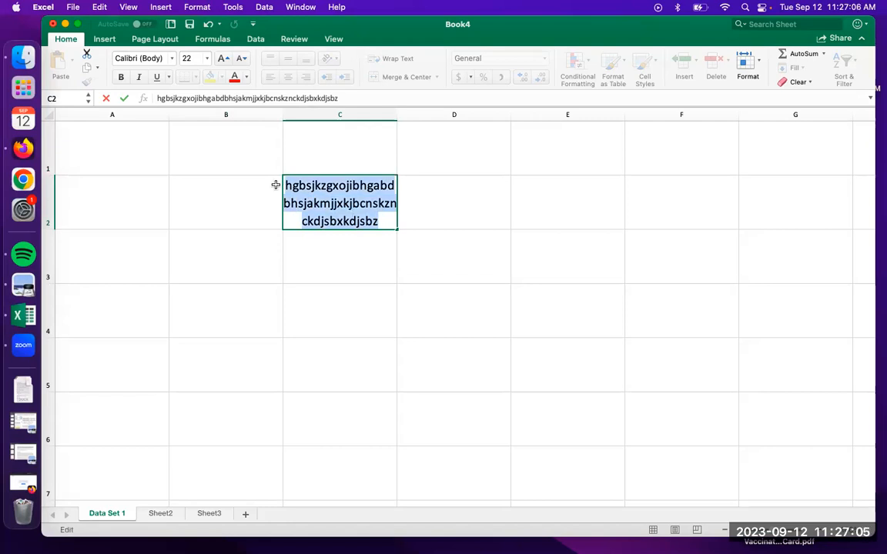
{"action": "key", "text": "BackSpace"}
{"action": "left_click", "coordinate": [416, 220]}
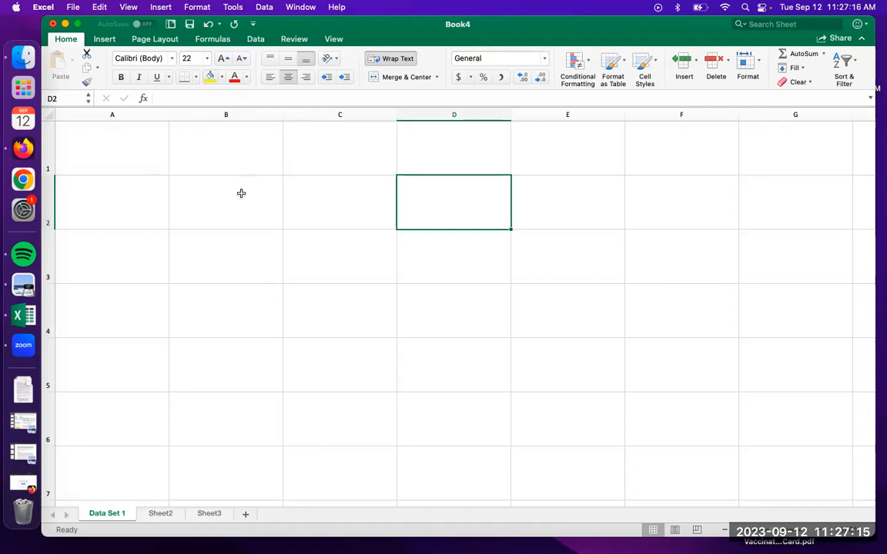
{"action": "left_click", "coordinate": [288, 77]}
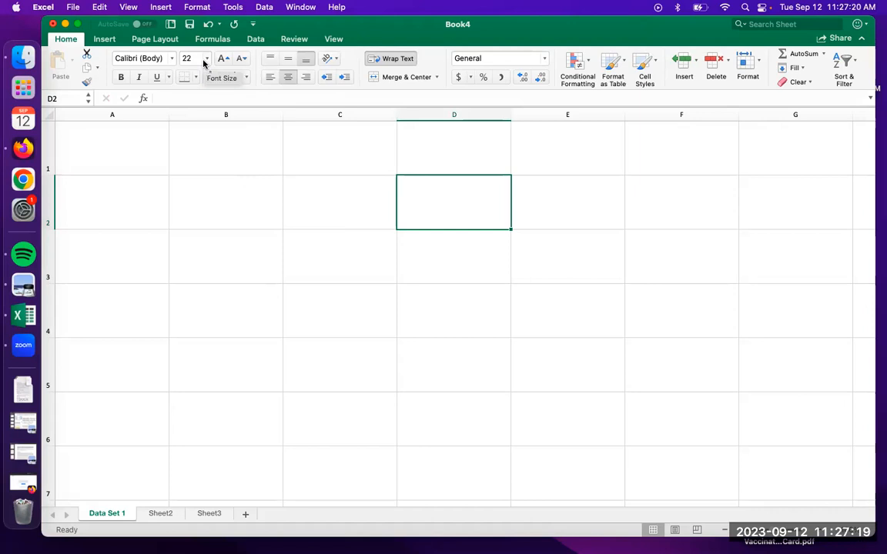
{"action": "left_click", "coordinate": [385, 59]}
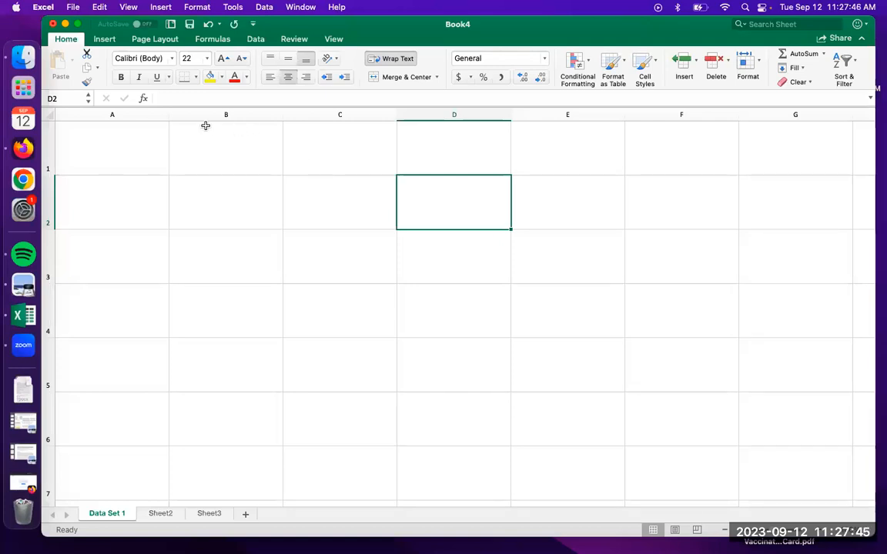
{"action": "left_click", "coordinate": [327, 224]}
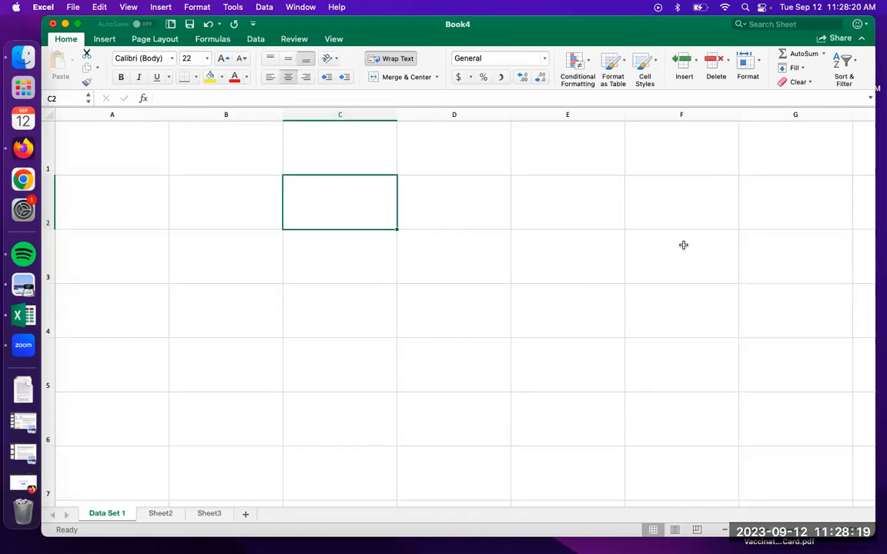
{"action": "left_click", "coordinate": [107, 208]}
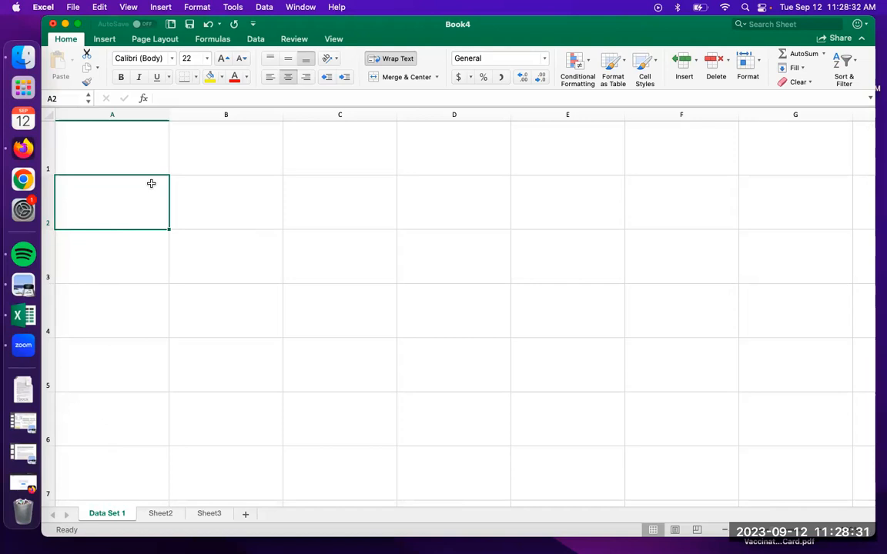
{"action": "left_click", "coordinate": [327, 206]}
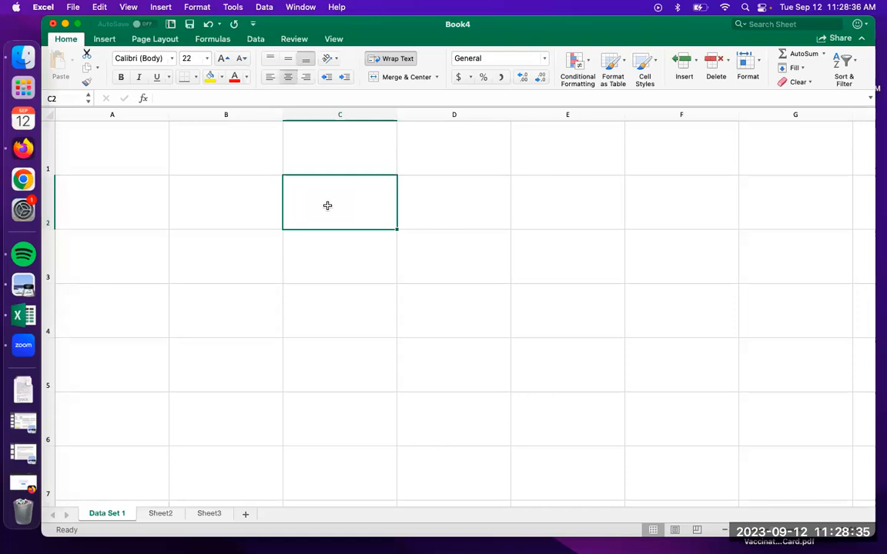
{"action": "left_click", "coordinate": [145, 188]}
{"action": "left_click", "coordinate": [240, 184]}
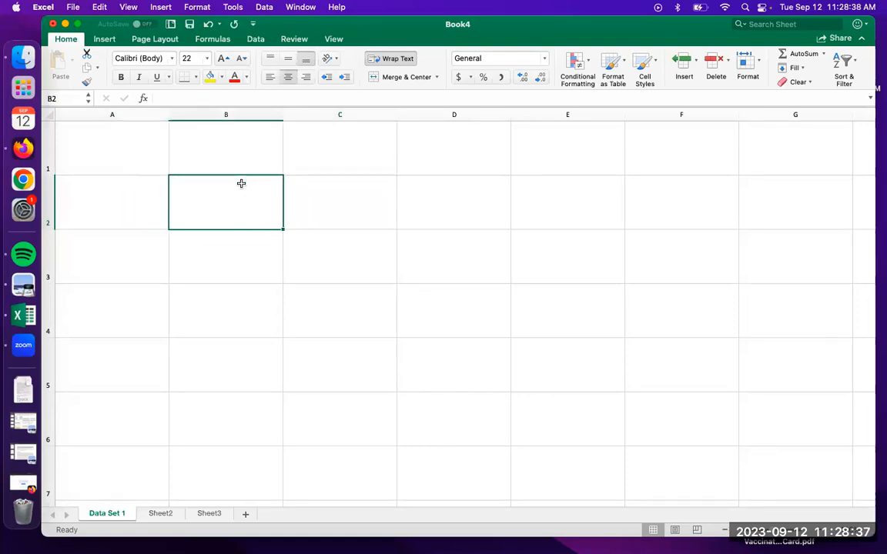
{"action": "left_click", "coordinate": [337, 178]}
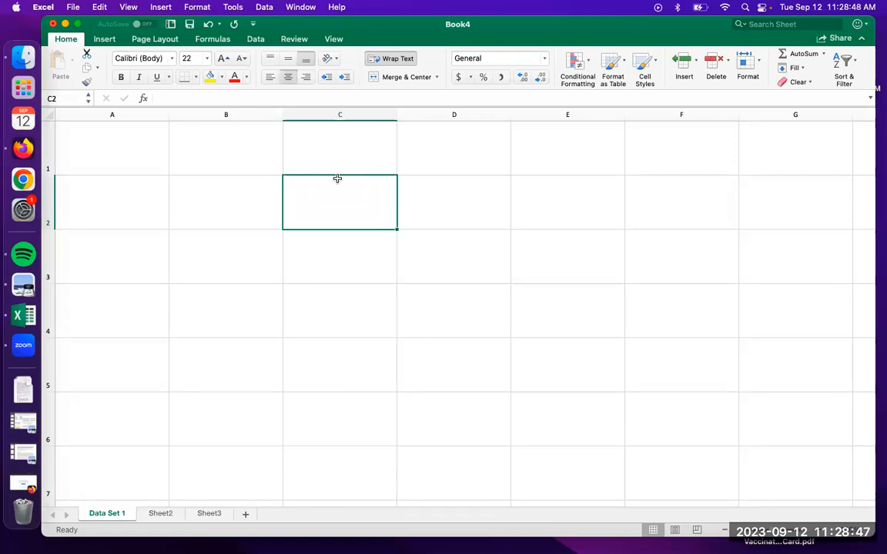
{"action": "left_click", "coordinate": [434, 203]}
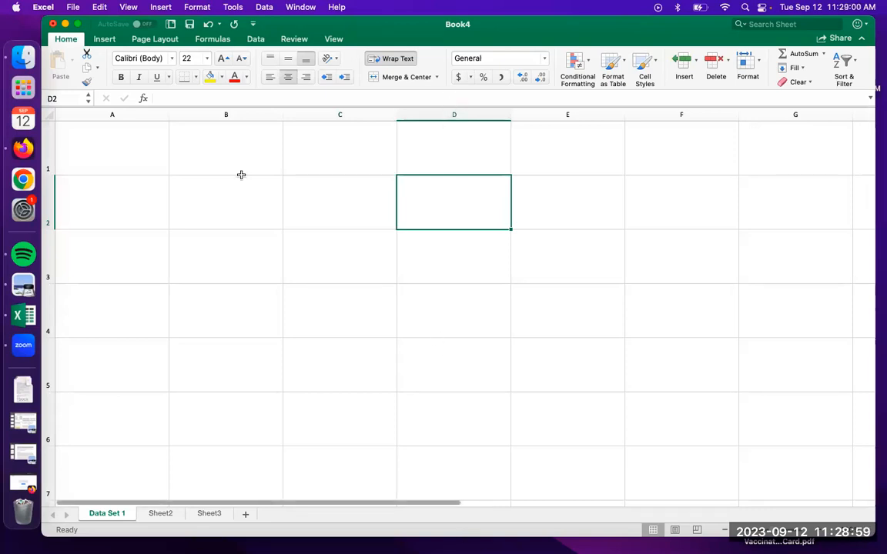
{"action": "left_click", "coordinate": [135, 198]}
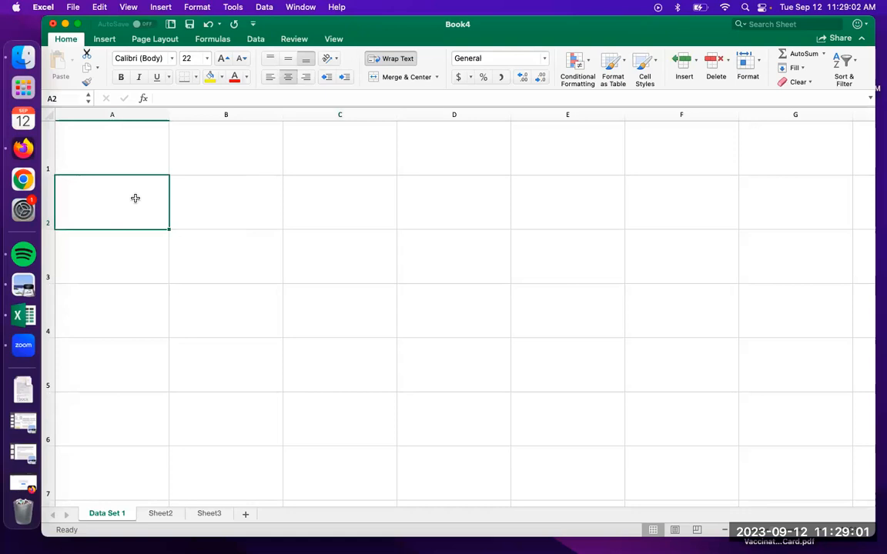
{"action": "left_click", "coordinate": [249, 216]}
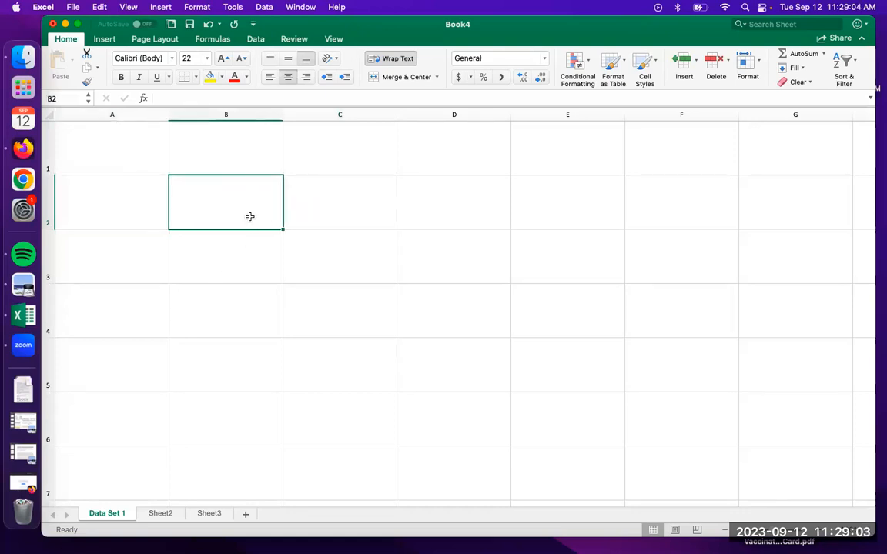
Enter the column heading "x-axis (independent variable)" in cell D2
{"action": "left_click", "coordinate": [454, 209]}
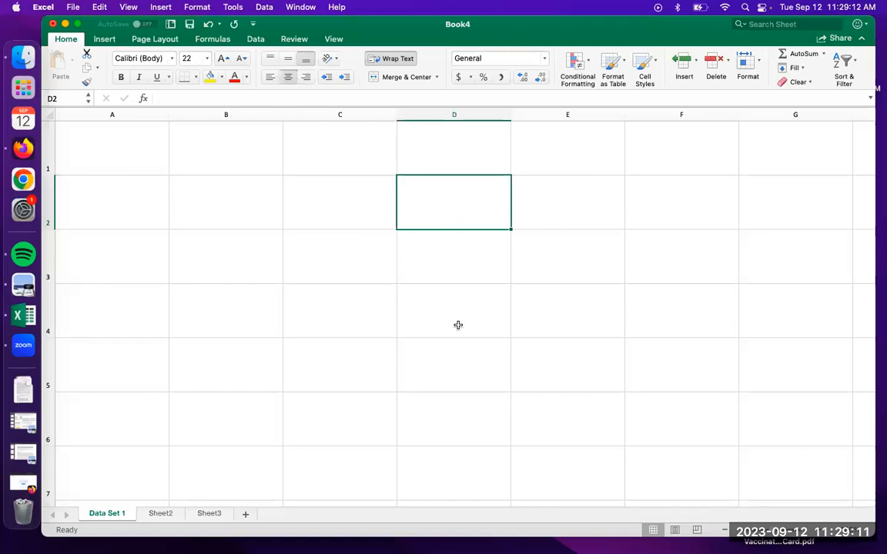
{"action": "type", "text": "x-a"}
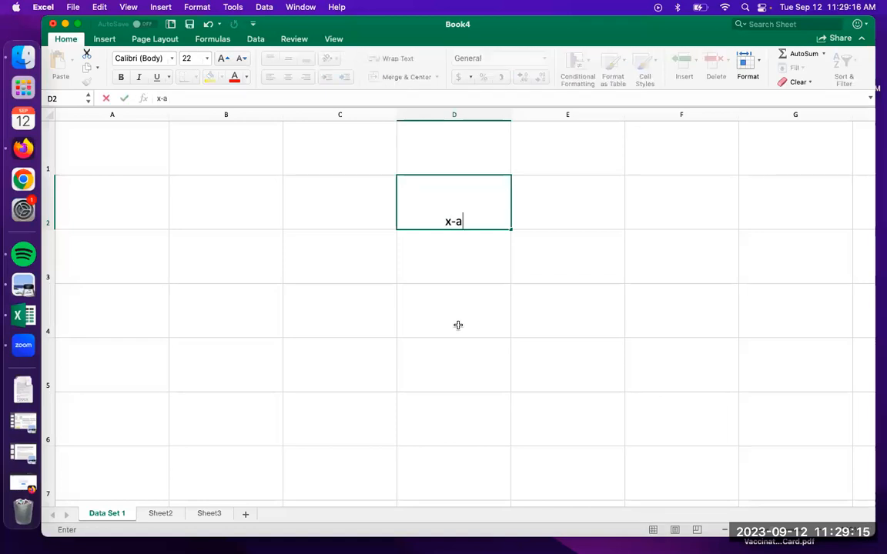
{"action": "type", "text": "xis"}
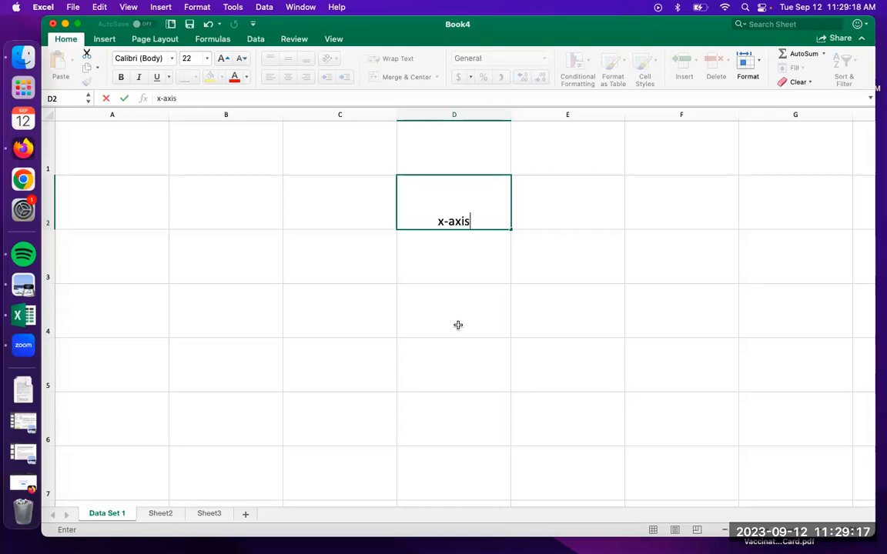
{"action": "type", "text": " ("}
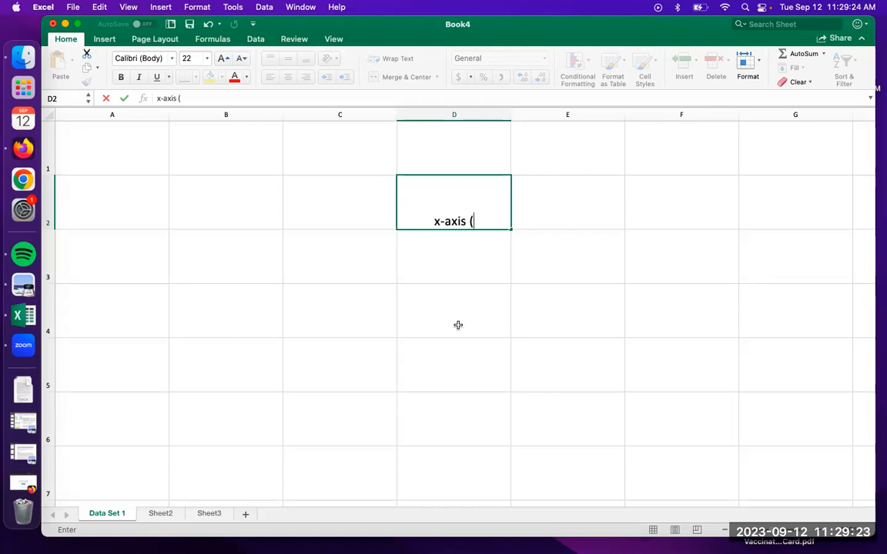
{"action": "type", "text": "ind"}
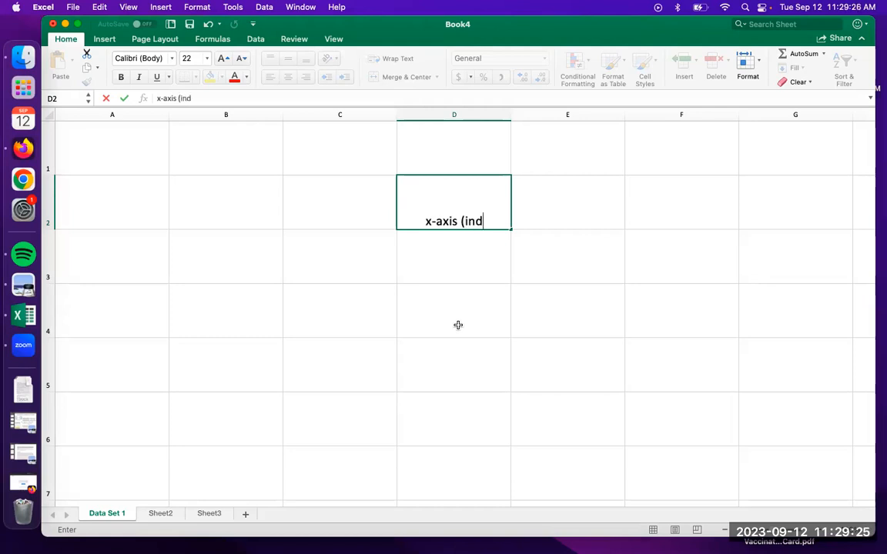
{"action": "type", "text": "epe"}
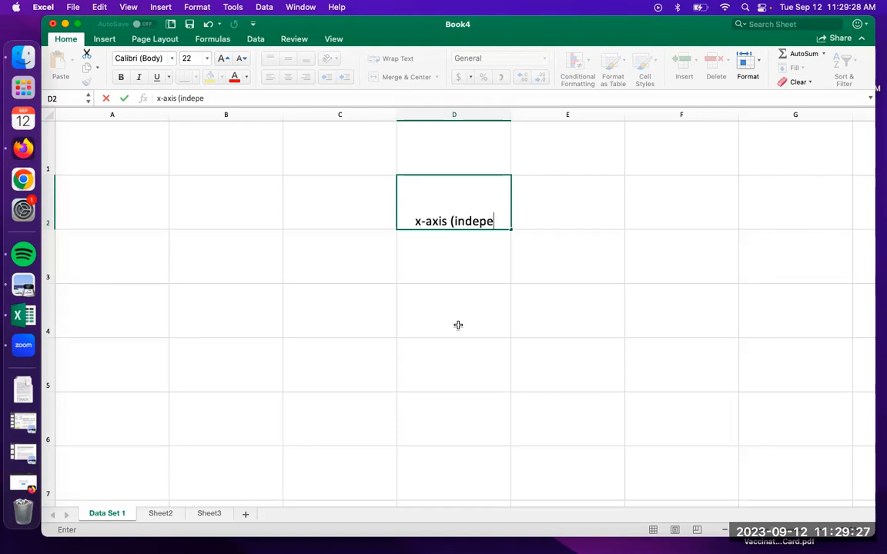
{"action": "type", "text": "ndent varible"}
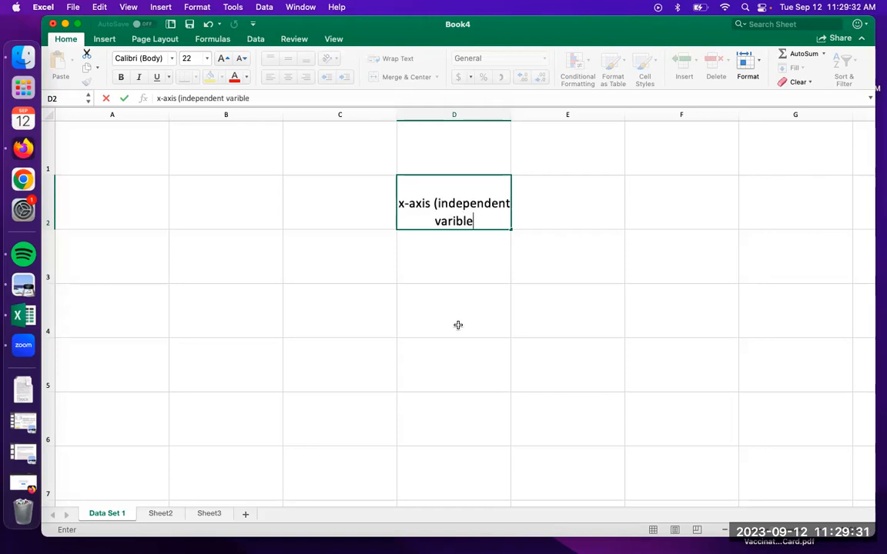
{"action": "key", "text": "BackSpace"}
{"action": "key", "text": "BackSpace"}
{"action": "key", "text": "BackSpace"}
{"action": "key", "text": "BackSpace"}
{"action": "type", "text": "iable)"}
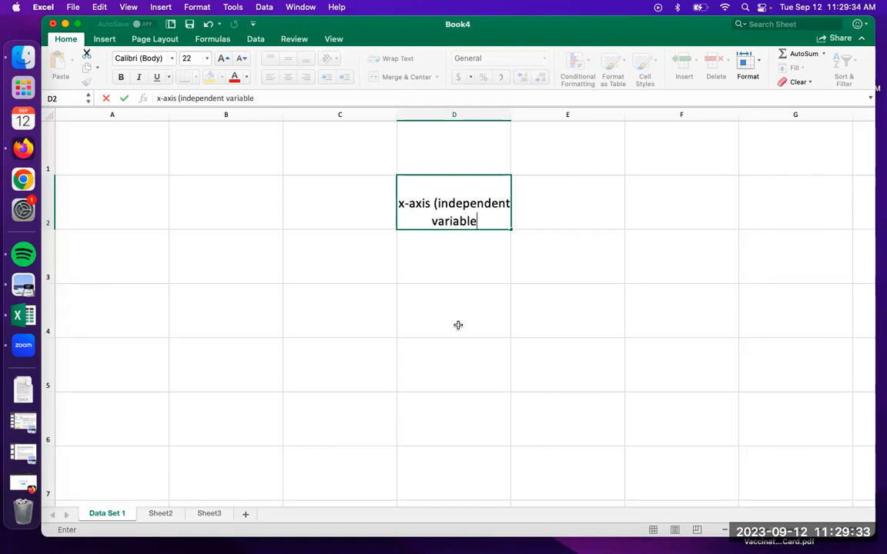
{"action": "left_click", "coordinate": [433, 202]}
{"action": "key", "text": "Return"}
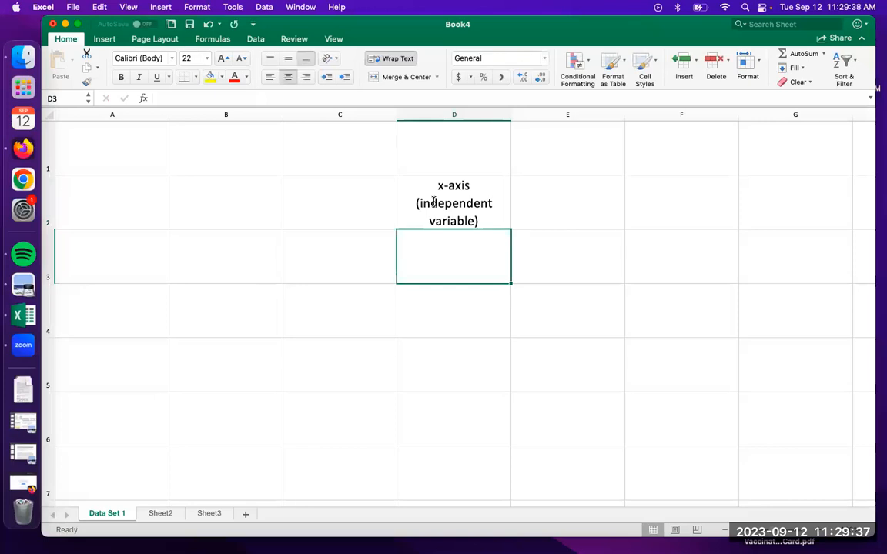
Enter the label "Time (years)" in cell D3, beneath the x-axis heading
{"action": "left_click", "coordinate": [557, 219]}
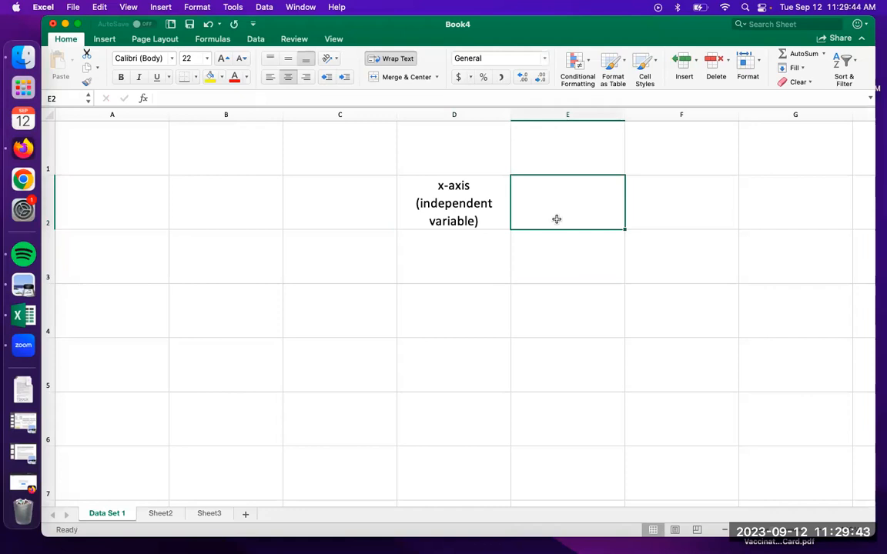
{"action": "left_click", "coordinate": [454, 257]}
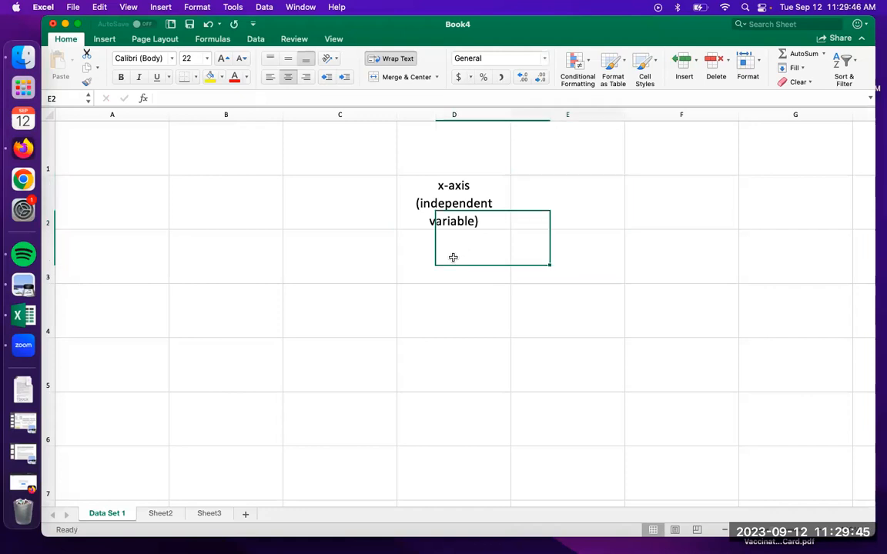
{"action": "type", "text": "Time (years)"}
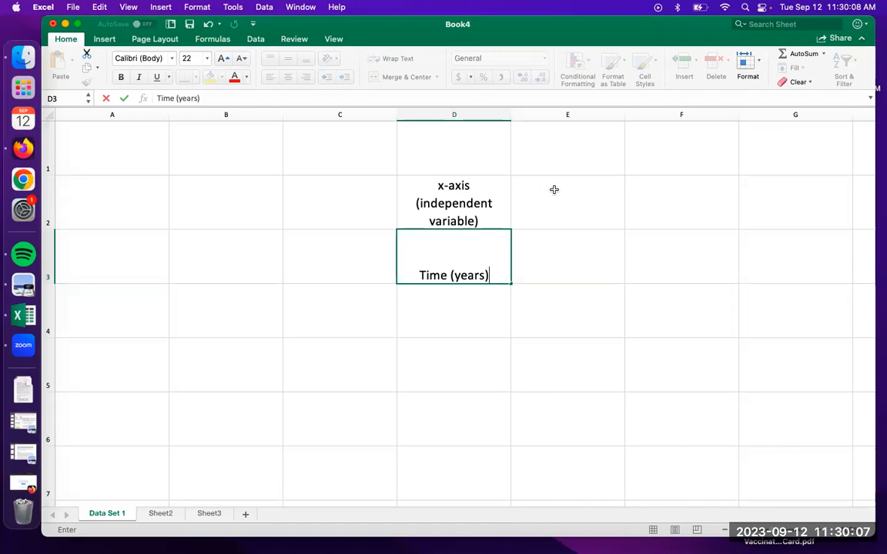
{"action": "key", "text": "Up"}
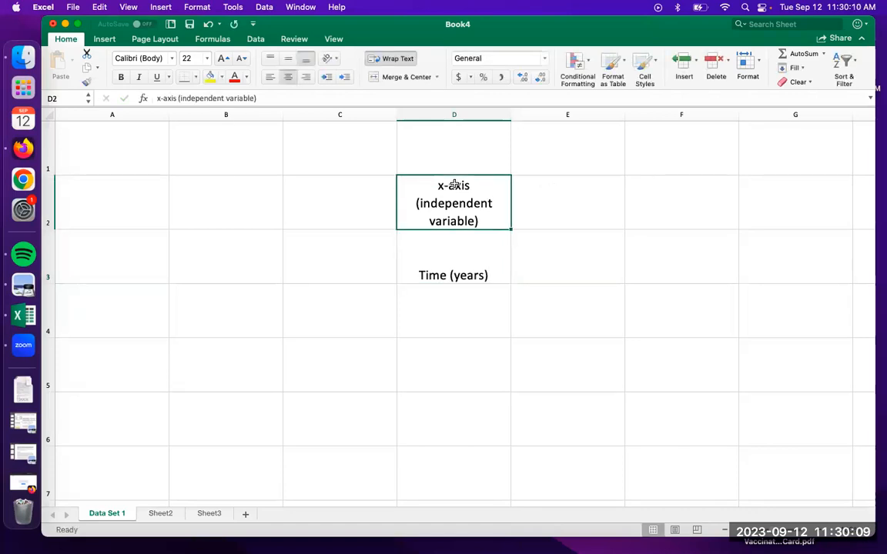
Enter the column heading "y-axis (dependent variable)" in cell E2, beside the x-axis heading
{"action": "left_click", "coordinate": [453, 115]}
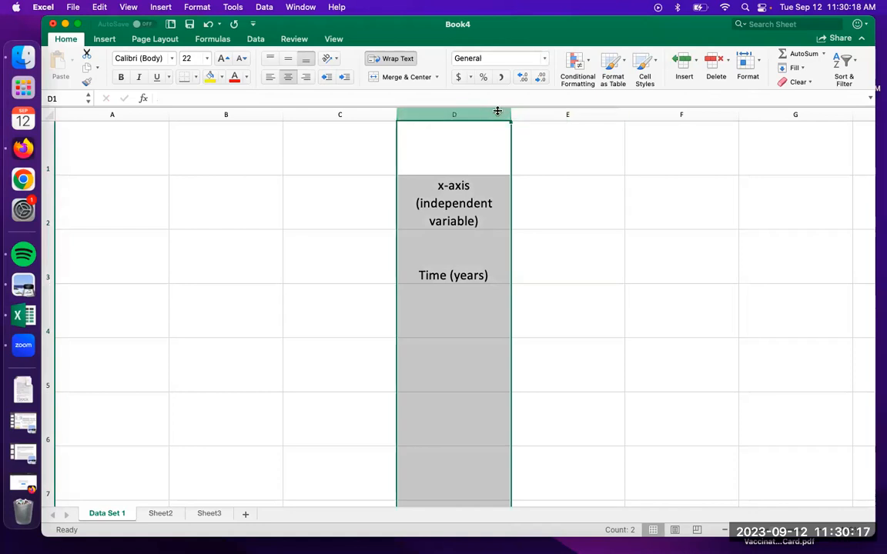
{"action": "left_click", "coordinate": [550, 113]}
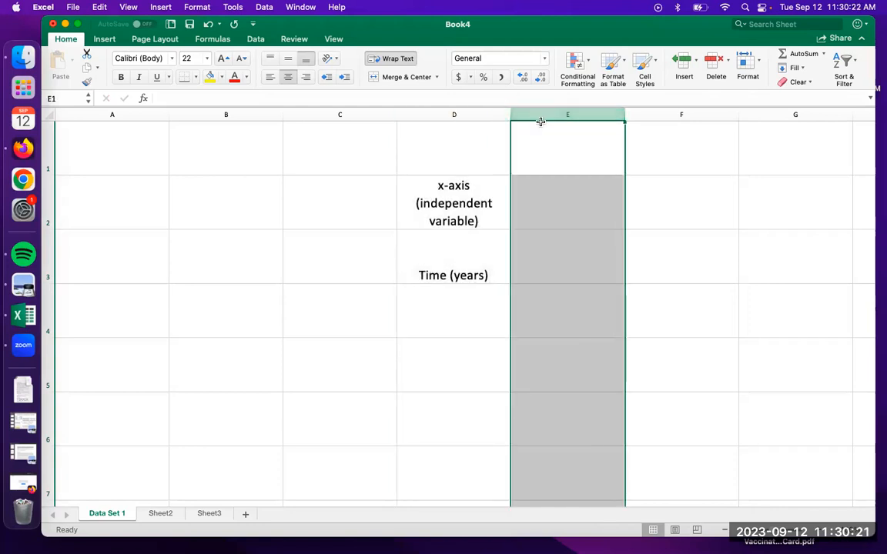
{"action": "left_click", "coordinate": [545, 191]}
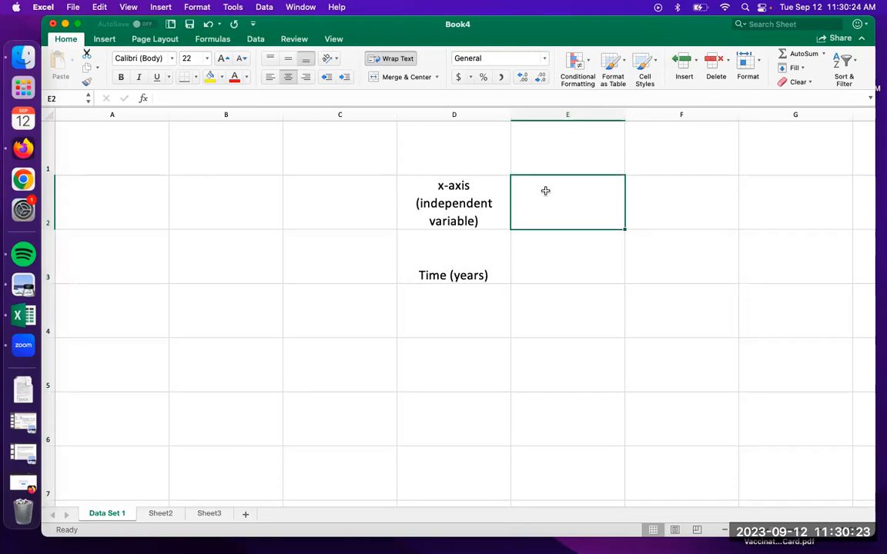
{"action": "type", "text": "y-axis (dependent"}
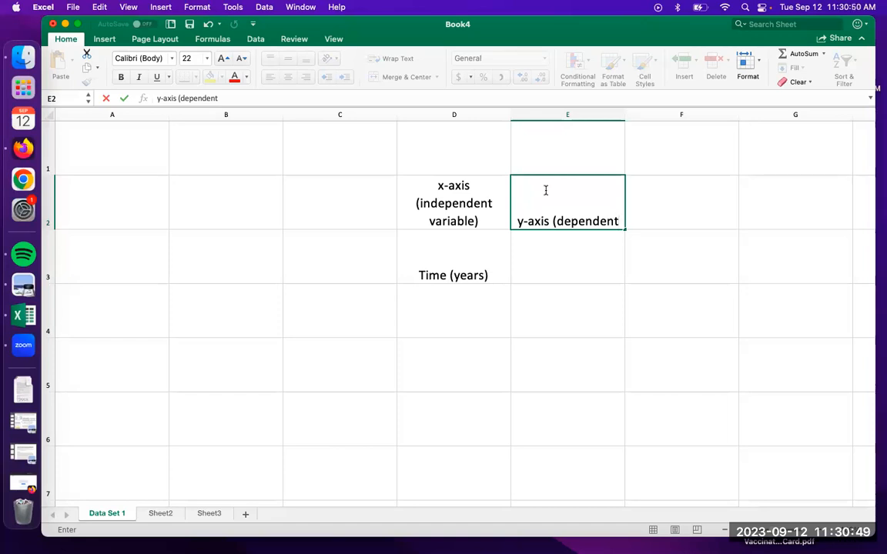
{"action": "type", "text": "variable)"}
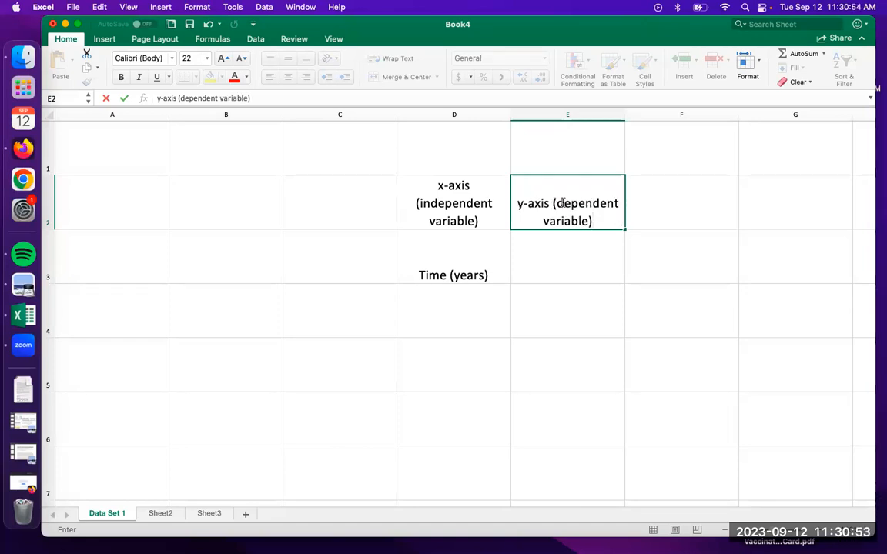
Commit the y-axis heading in cell E2
{"action": "key", "text": "Return"}
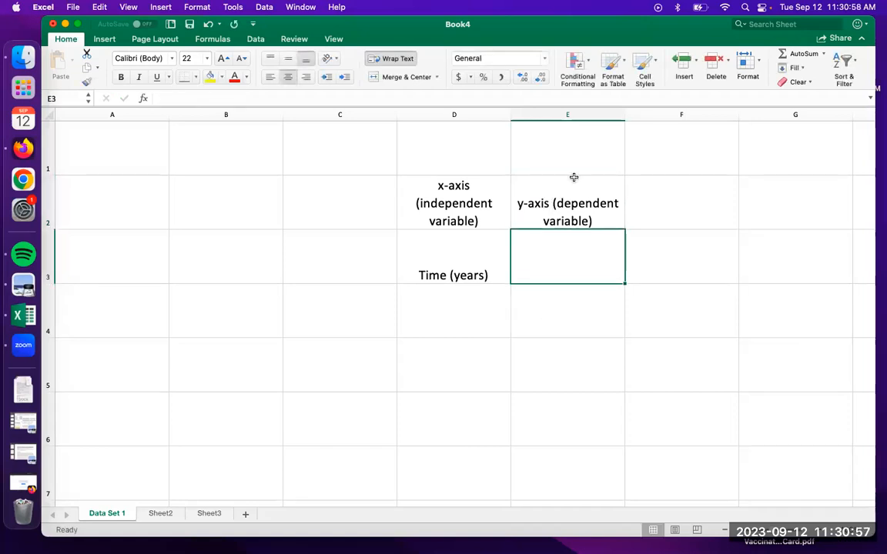
{"action": "left_click", "coordinate": [566, 114]}
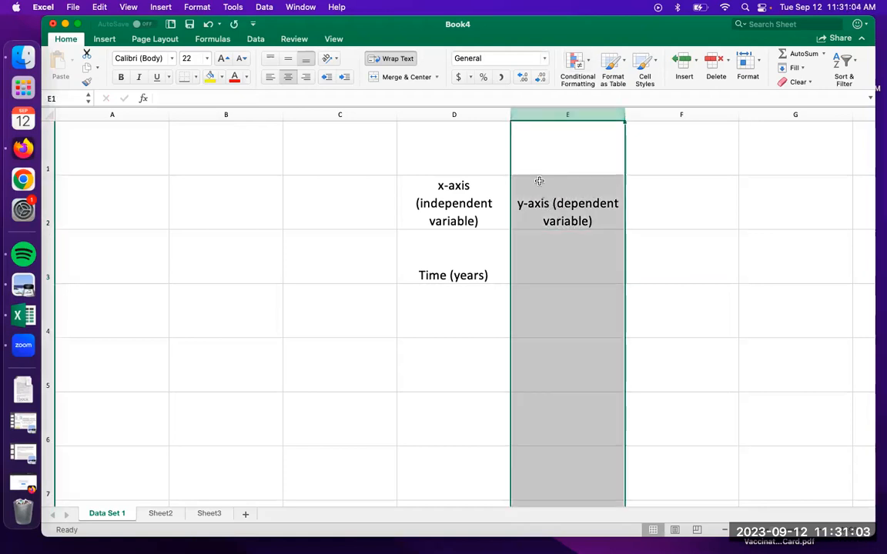
{"action": "left_click", "coordinate": [457, 114]}
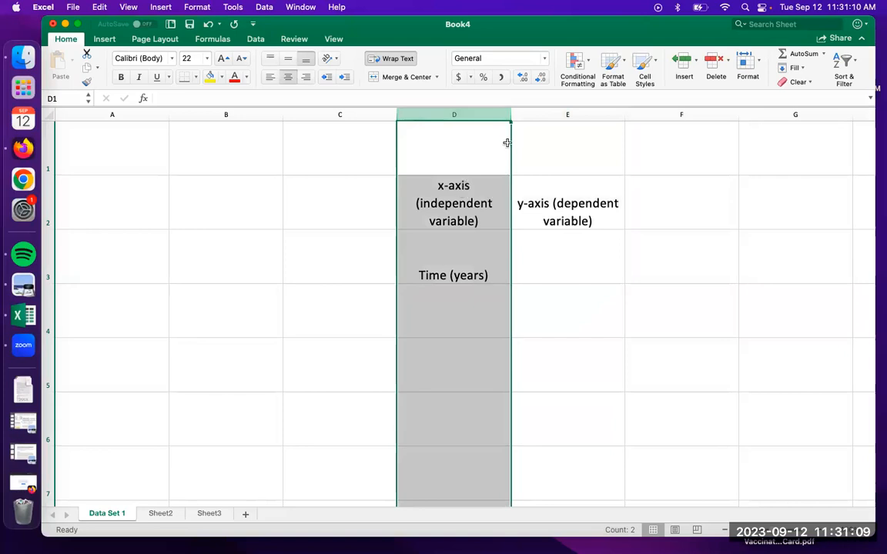
{"action": "left_click", "coordinate": [531, 114]}
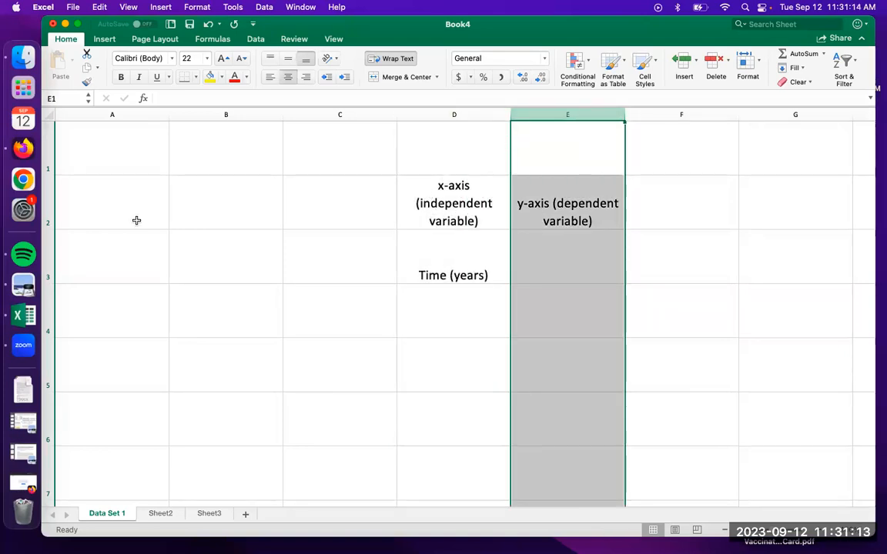
{"action": "left_click_drag", "start_coordinate": [202, 127], "coordinate": [431, 116]}
{"action": "left_click", "coordinate": [202, 126]}
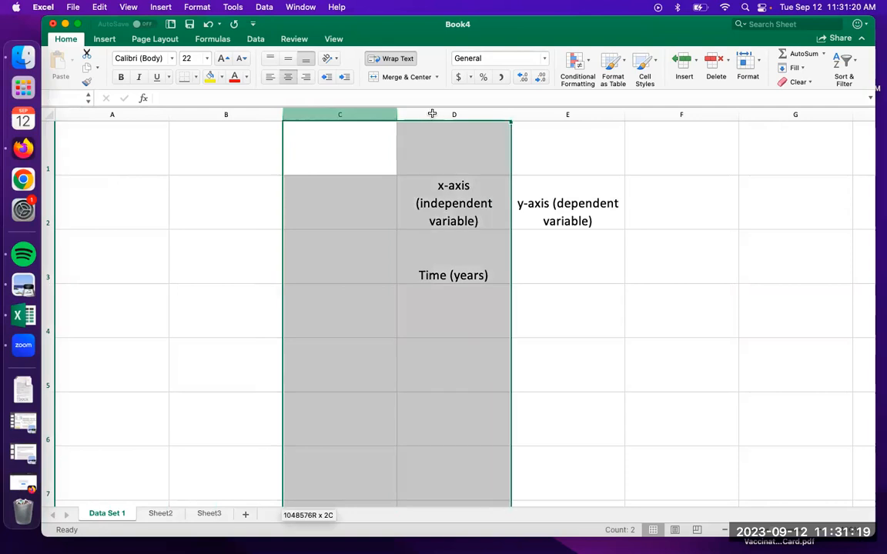
{"action": "left_click", "coordinate": [152, 115]}
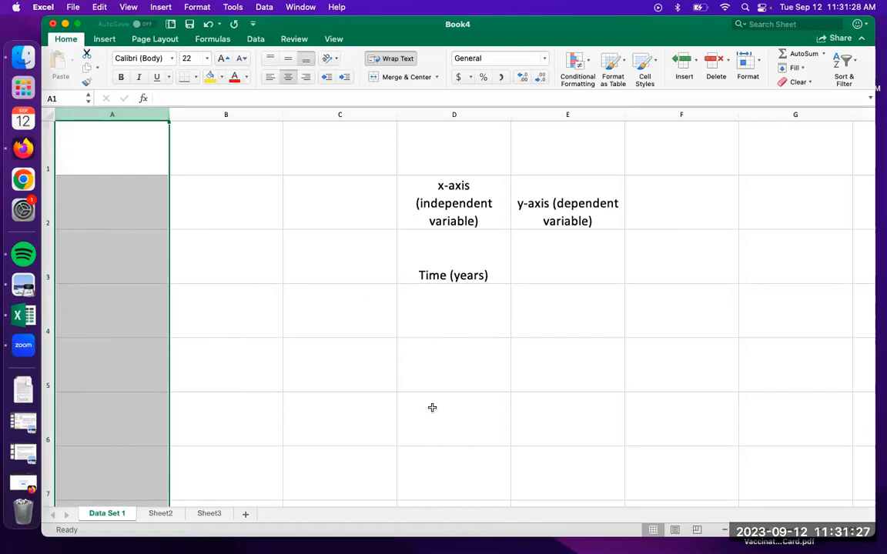
Enter the label "Height of a Human (feet)" in cell E3, beneath the y-axis heading
{"action": "left_click", "coordinate": [560, 279]}
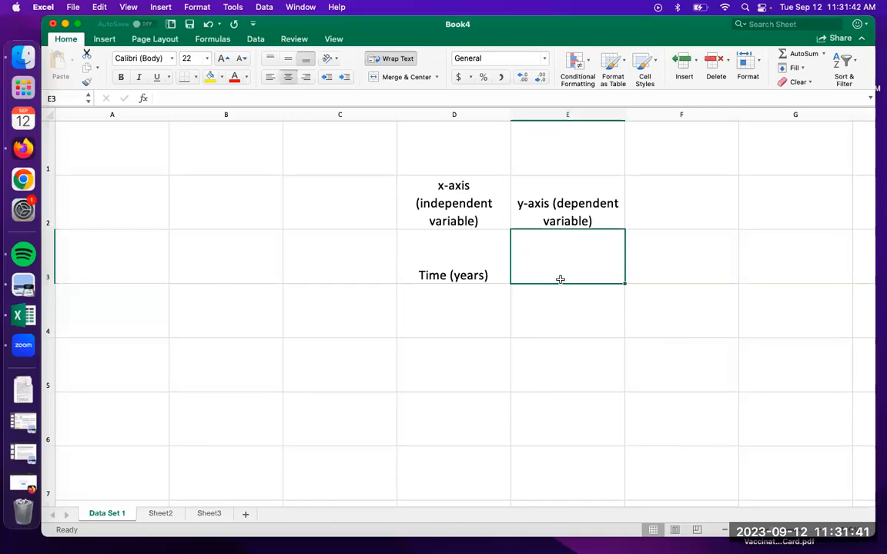
{"action": "type", "text": "Hei"}
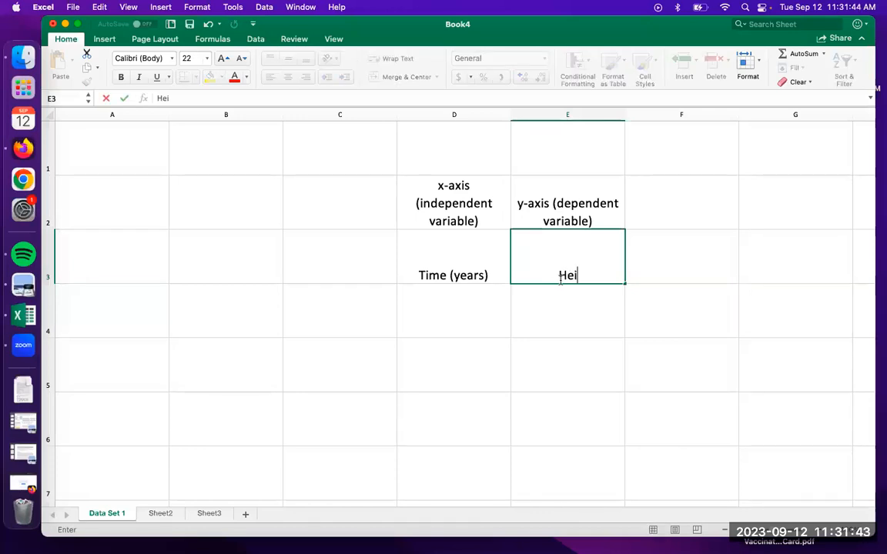
{"action": "type", "text": "ght of a"}
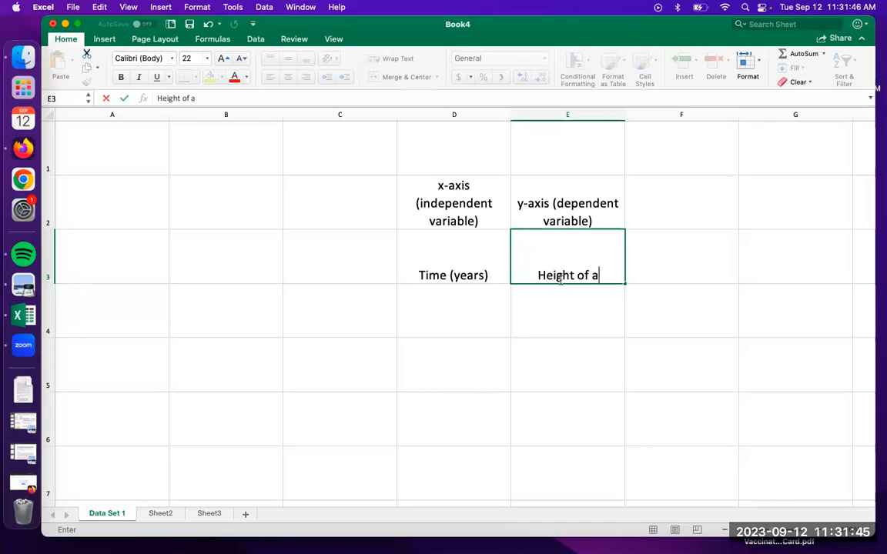
{"action": "type", "text": " Human"}
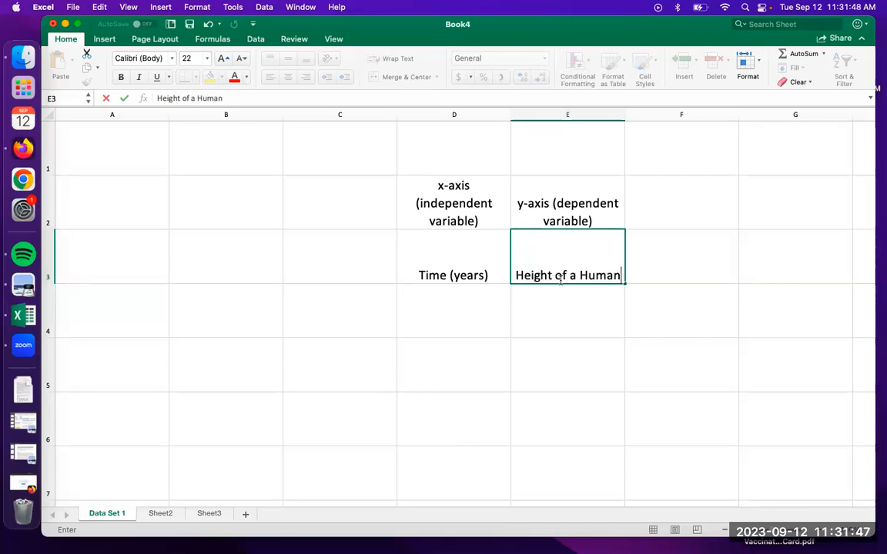
{"action": "type", "text": " ("}
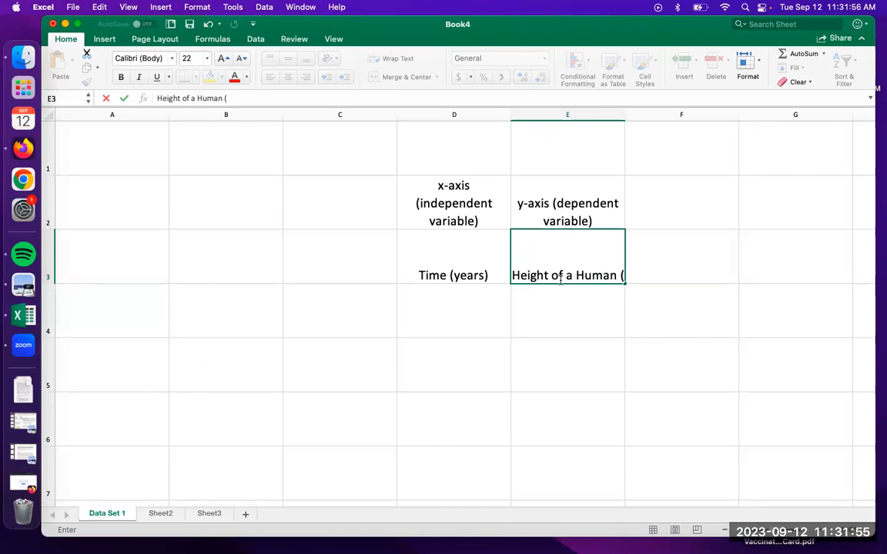
{"action": "type", "text": "fe"}
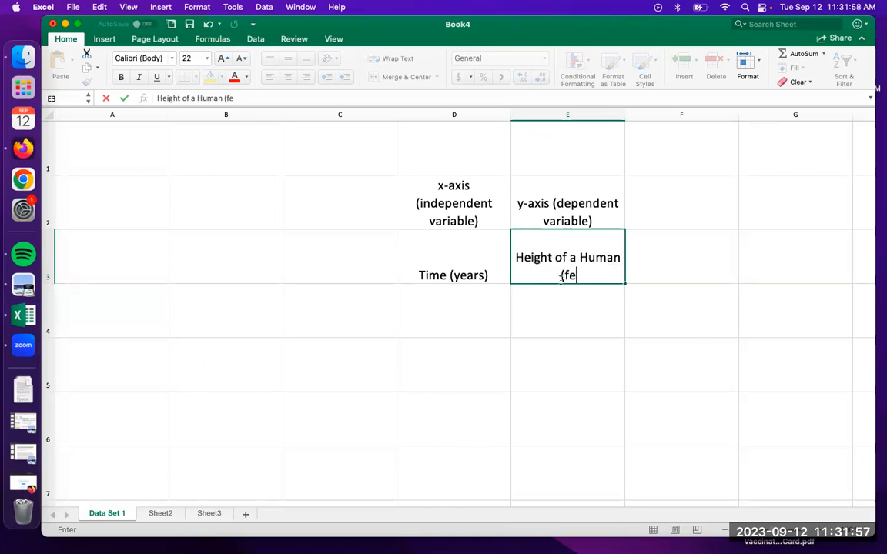
{"action": "type", "text": "et)"}
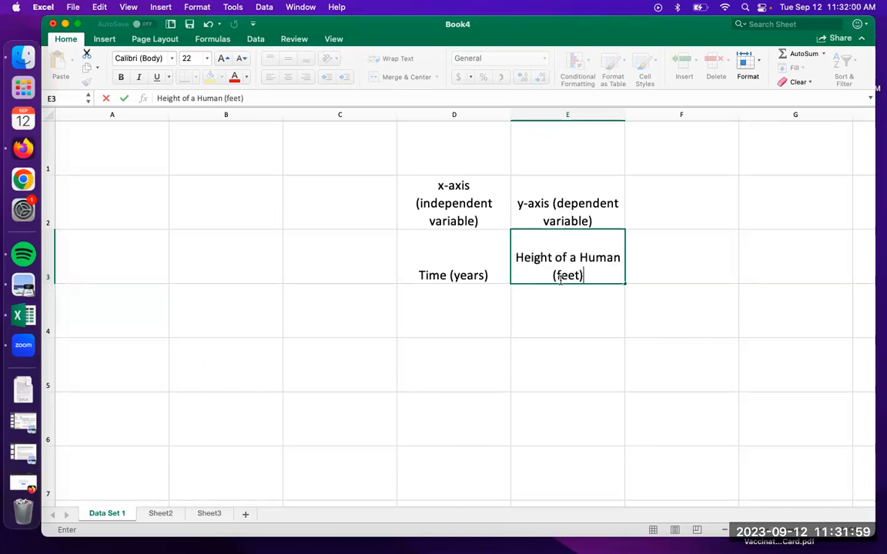
{"action": "left_click", "coordinate": [683, 316]}
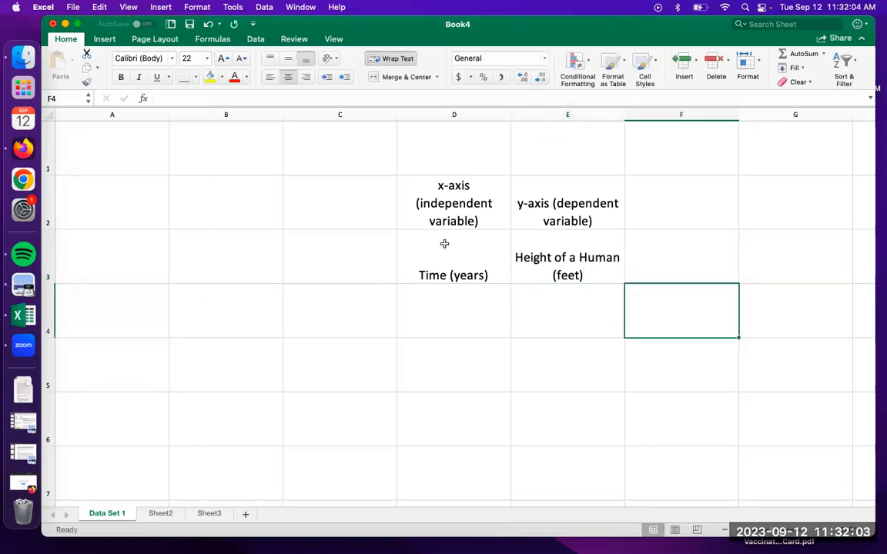
{"action": "left_click", "coordinate": [479, 244]}
{"action": "left_click_drag", "start_coordinate": [479, 244], "coordinate": [552, 261]}
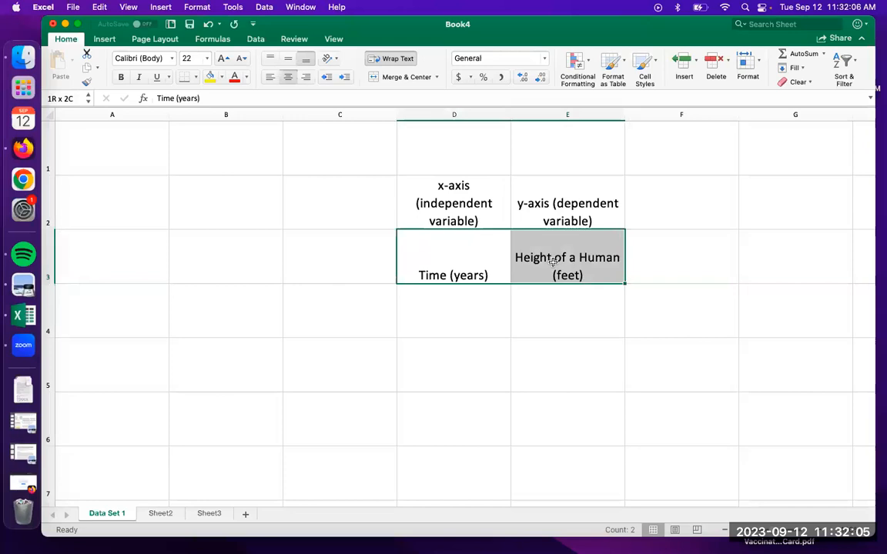
{"action": "left_click_drag", "start_coordinate": [552, 261], "coordinate": [552, 261]}
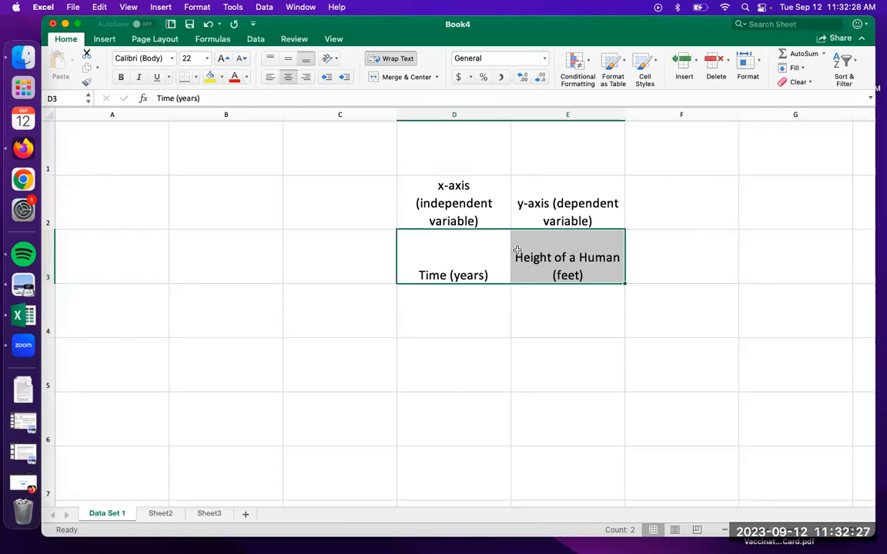
{"action": "left_click", "coordinate": [556, 260]}
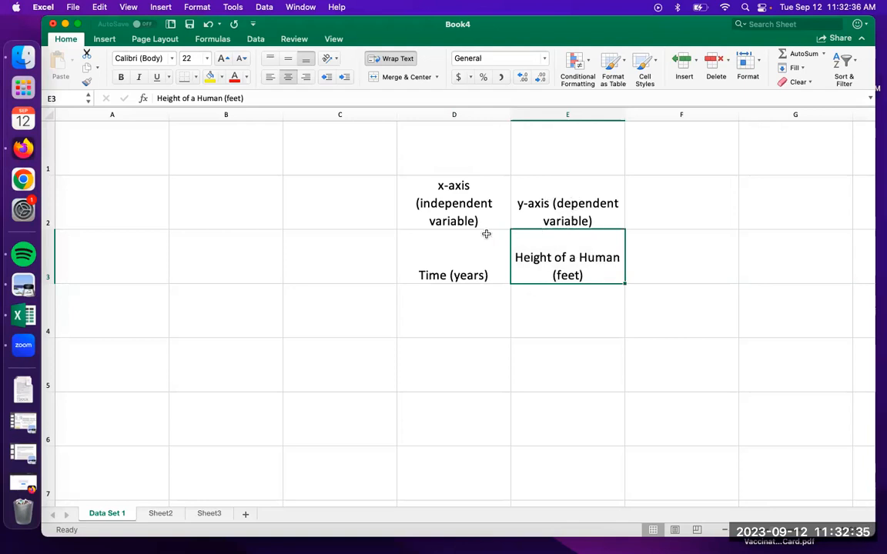
Enter the time values 0.5, 1, 2 and 3 in cells D4 to D7 under Time (years)
{"action": "left_click", "coordinate": [463, 300]}
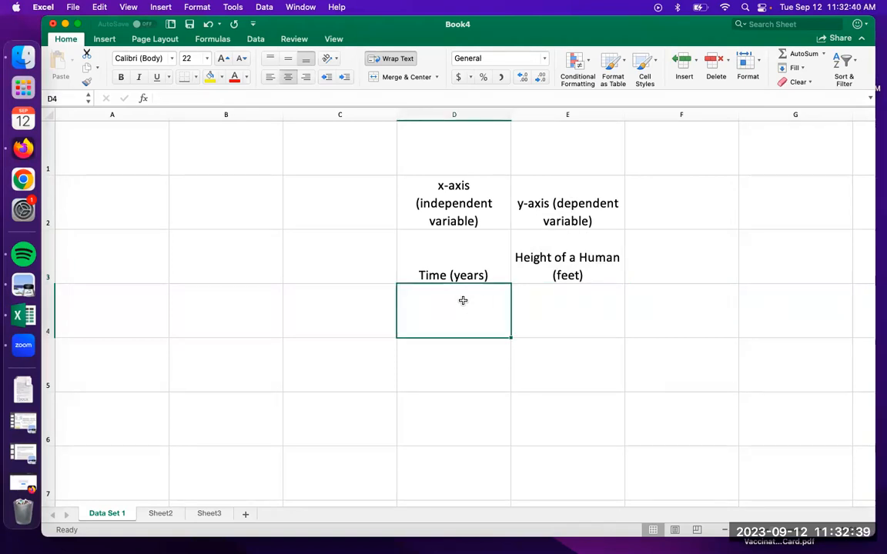
{"action": "scroll", "coordinate": [489, 382], "scroll_direction": "right", "scroll_amount": 3}
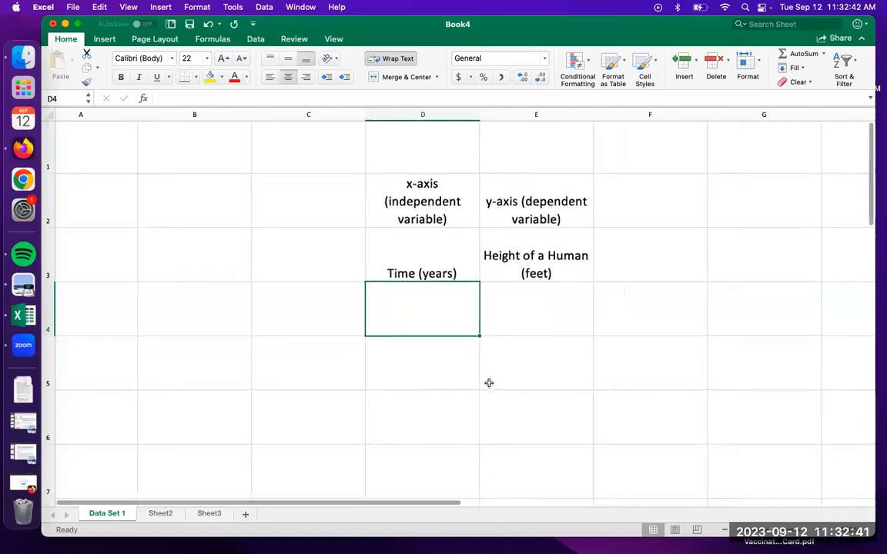
{"action": "scroll", "coordinate": [489, 382], "scroll_direction": "right", "scroll_amount": 1}
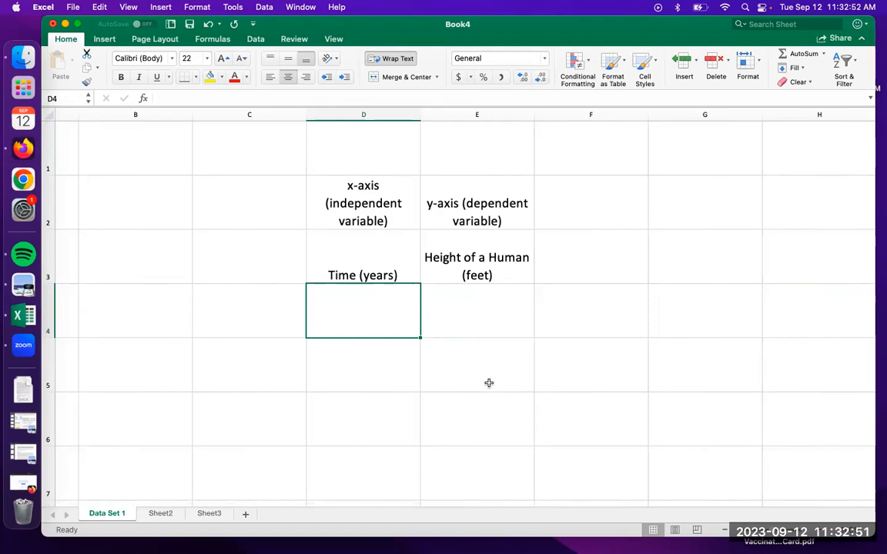
{"action": "type", "text": "0.5"}
{"action": "key", "text": "Return"}
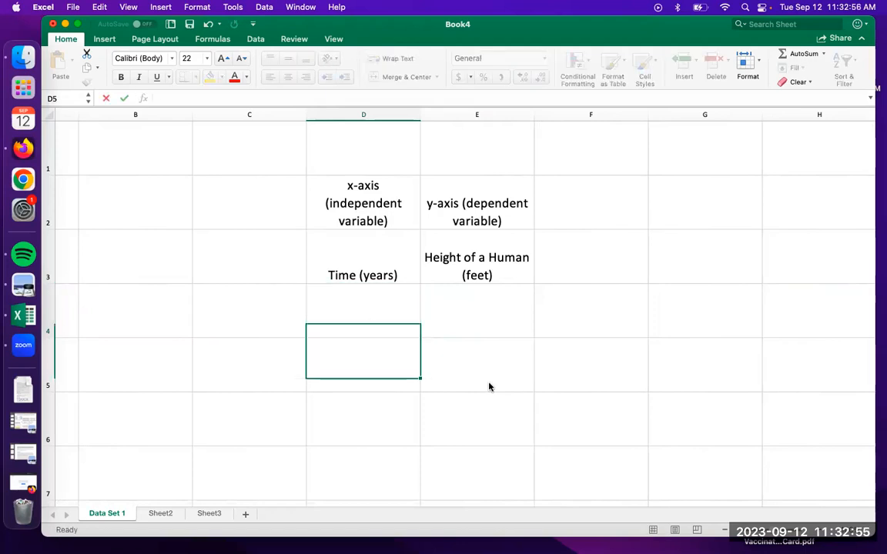
{"action": "type", "text": "1"}
{"action": "key", "text": "Return"}
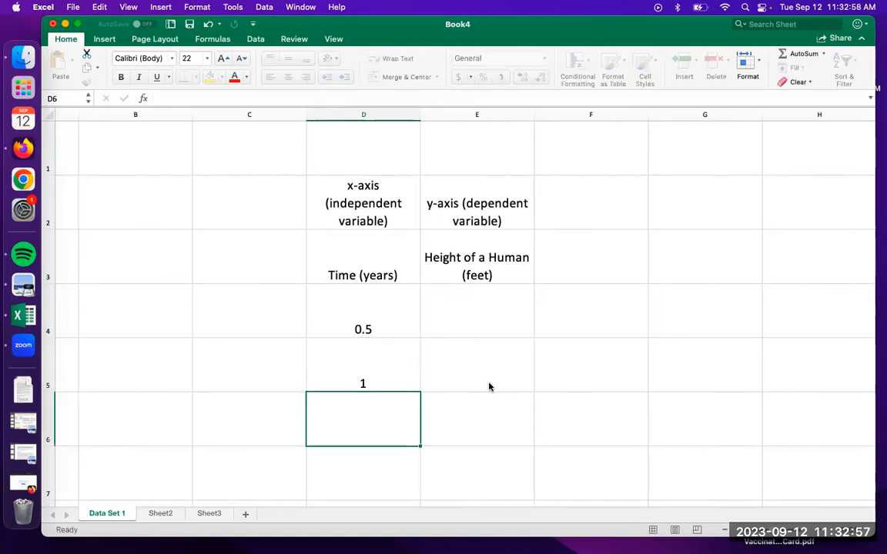
{"action": "type", "text": "2"}
{"action": "key", "text": "Return"}
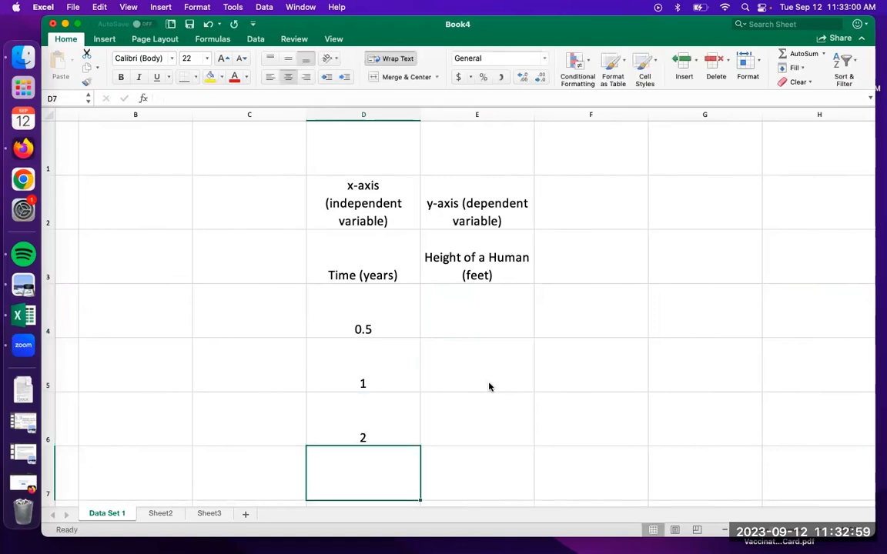
{"action": "type", "text": "3"}
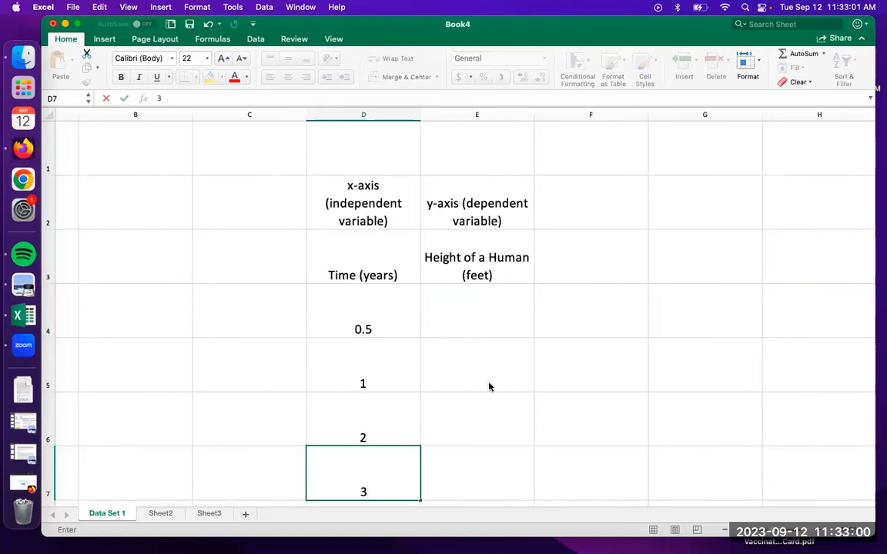
{"action": "left_click", "coordinate": [470, 328]}
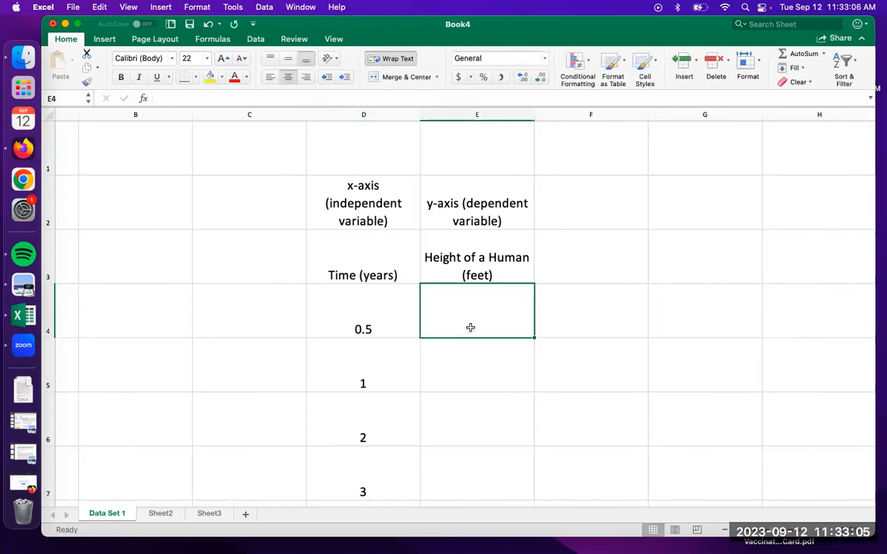
{"action": "type", "text": "5.982"}
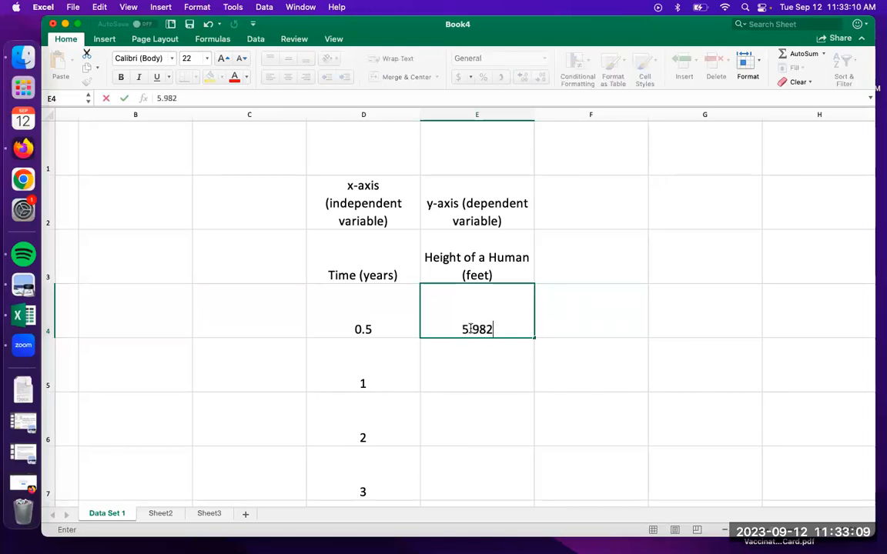
{"action": "key", "text": "BackSpace"}
{"action": "key", "text": "BackSpace"}
{"action": "key", "text": "BackSpace"}
{"action": "key", "text": "BackSpace"}
{"action": "key", "text": "BackSpace"}
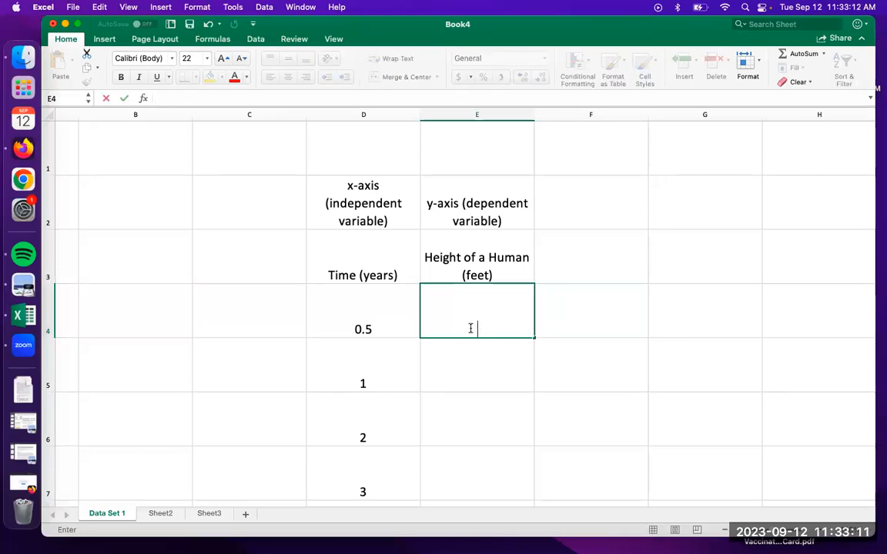
Enter the height values 2.9834, 3.498, 4.039 and 5.82943 in cells E4 to E7 under Height of a Human (feet)
{"action": "type", "text": "2.9834"}
{"action": "key", "text": "Return"}
{"action": "type", "text": "3.498"}
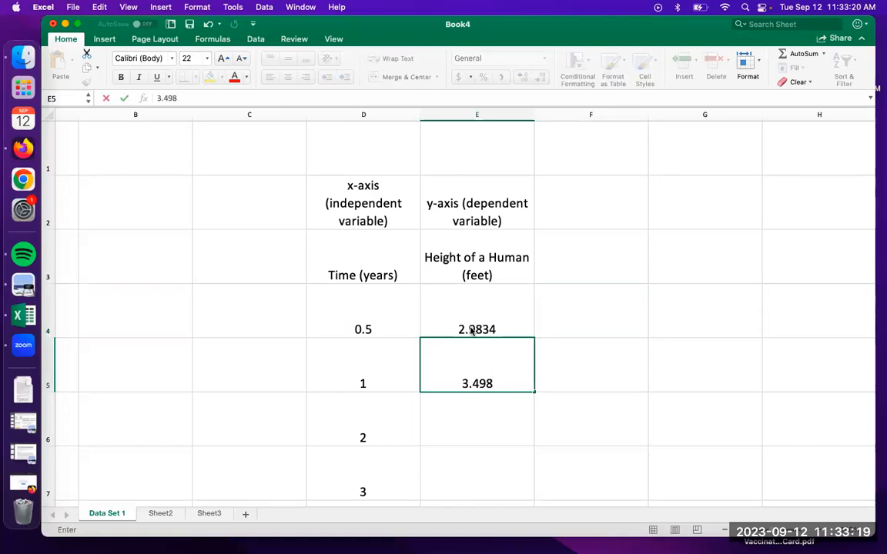
{"action": "key", "text": "Return"}
{"action": "type", "text": "4.039"}
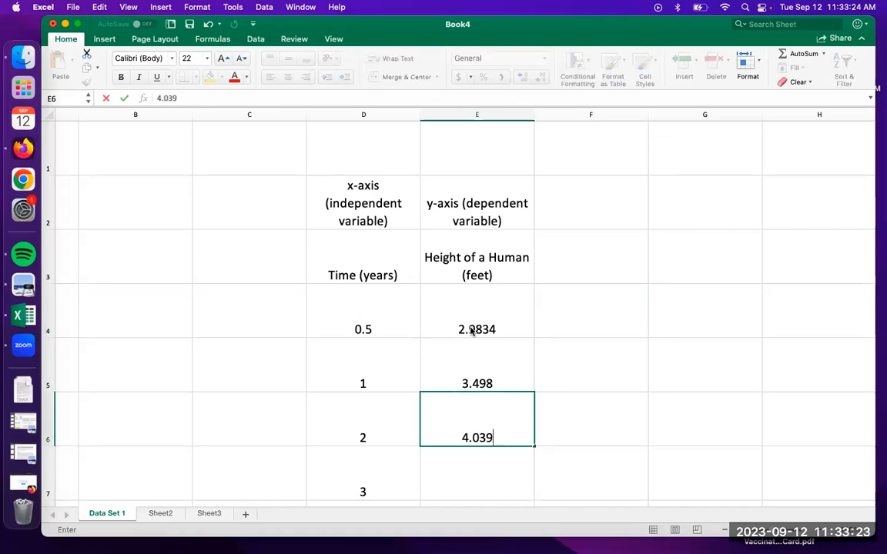
{"action": "key", "text": "Return"}
{"action": "type", "text": "5."}
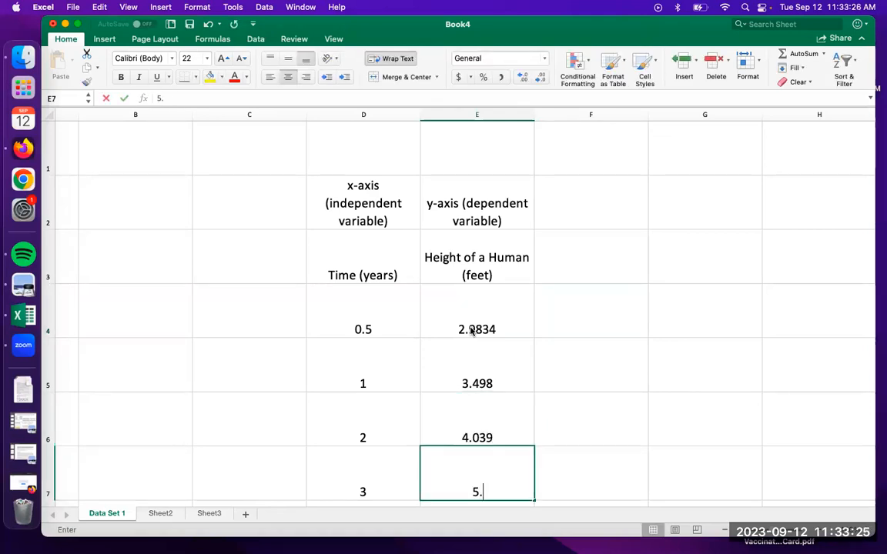
{"action": "type", "text": "829"}
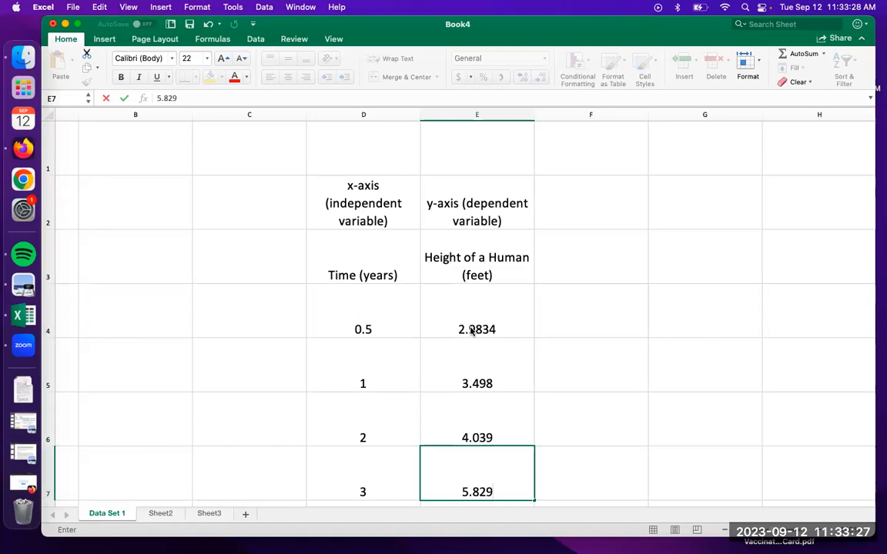
{"action": "type", "text": "43"}
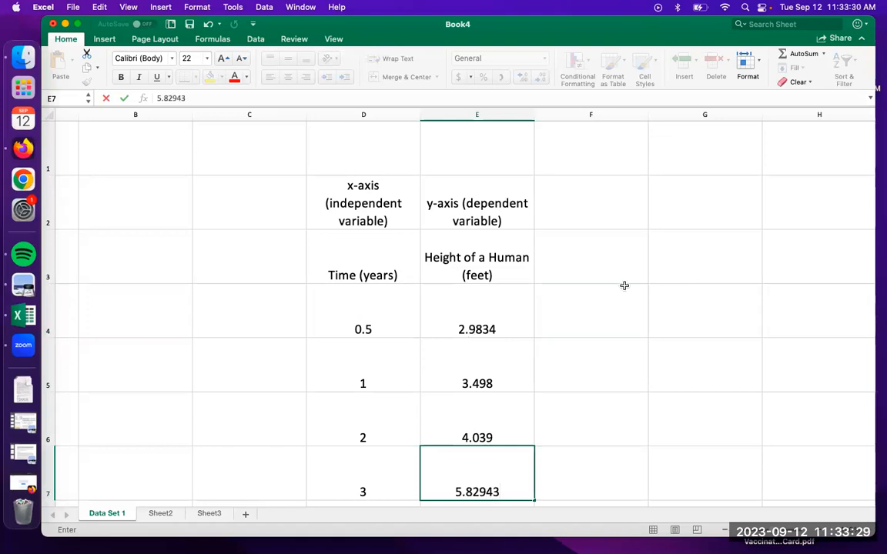
{"action": "left_click", "coordinate": [624, 289]}
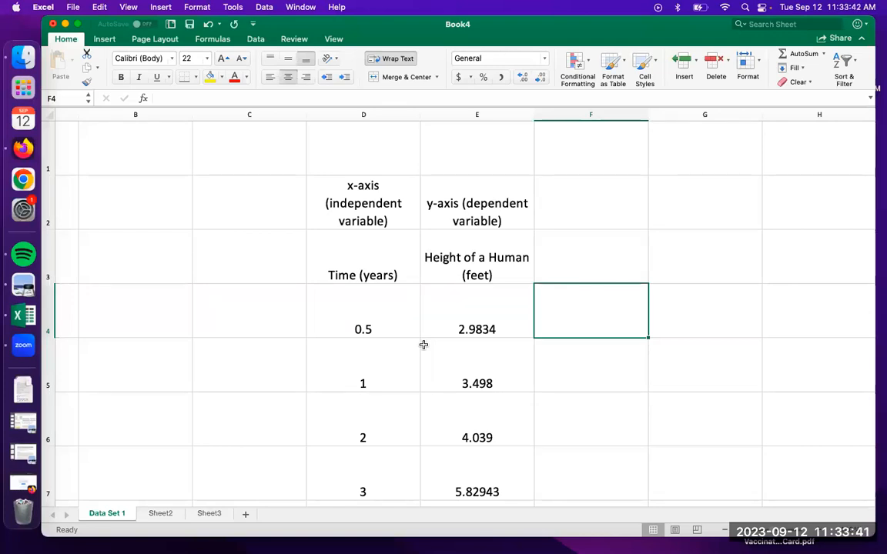
{"action": "scroll", "coordinate": [423, 345], "scroll_direction": "down", "scroll_amount": 2}
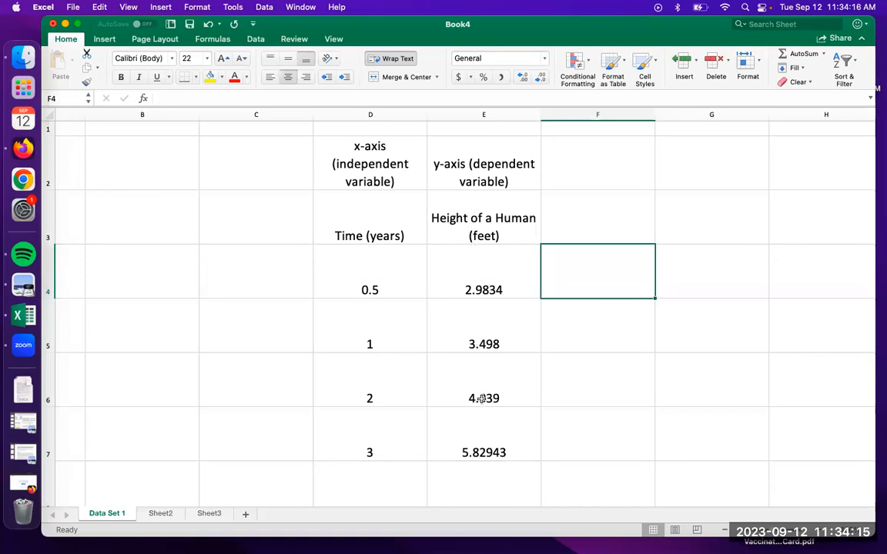
{"action": "scroll", "coordinate": [481, 398], "scroll_direction": "down", "scroll_amount": 3}
{"action": "scroll", "coordinate": [481, 399], "scroll_direction": "up", "scroll_amount": 1}
{"action": "scroll", "coordinate": [481, 398], "scroll_direction": "up", "scroll_amount": 3}
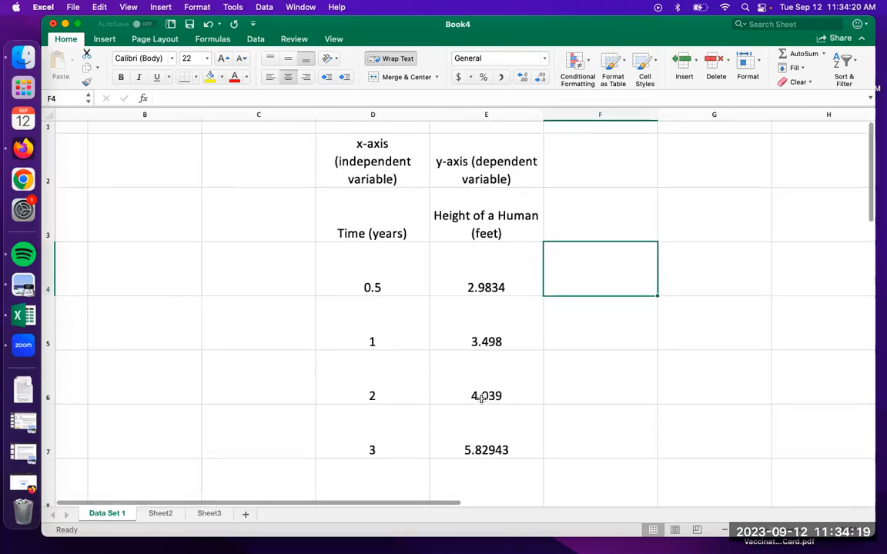
Draw a border grid around every cell of the time and height table in D3 to E7
{"action": "scroll", "coordinate": [481, 399], "scroll_direction": "down", "scroll_amount": 2}
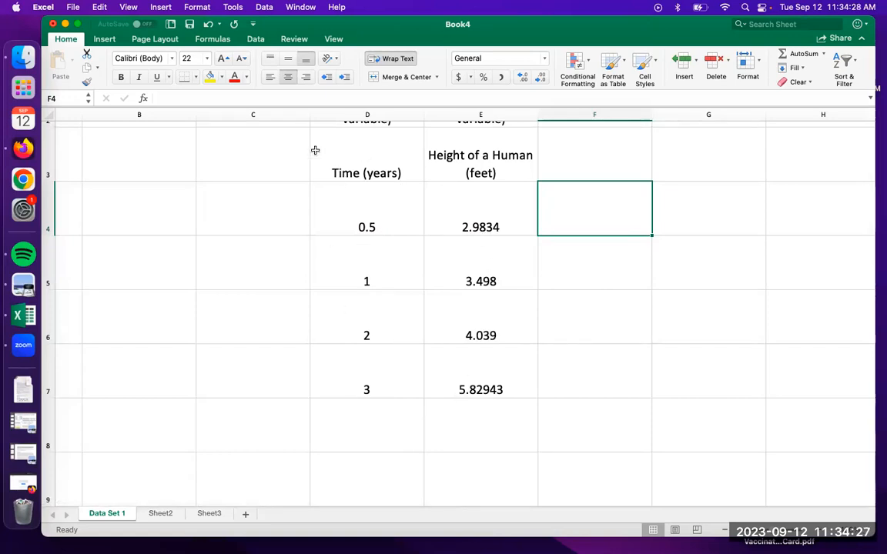
{"action": "left_click", "coordinate": [196, 79]}
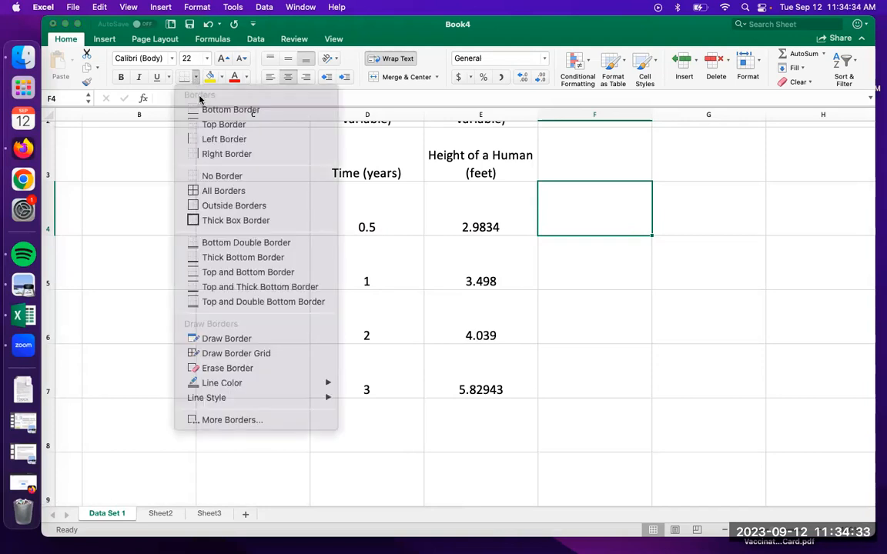
{"action": "left_click", "coordinate": [247, 354]}
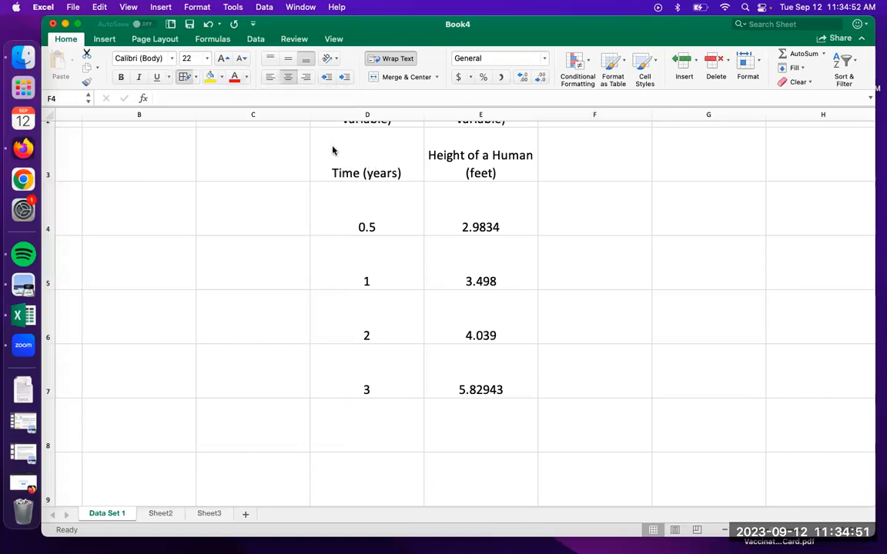
{"action": "scroll", "coordinate": [332, 150], "scroll_direction": "up", "scroll_amount": 2}
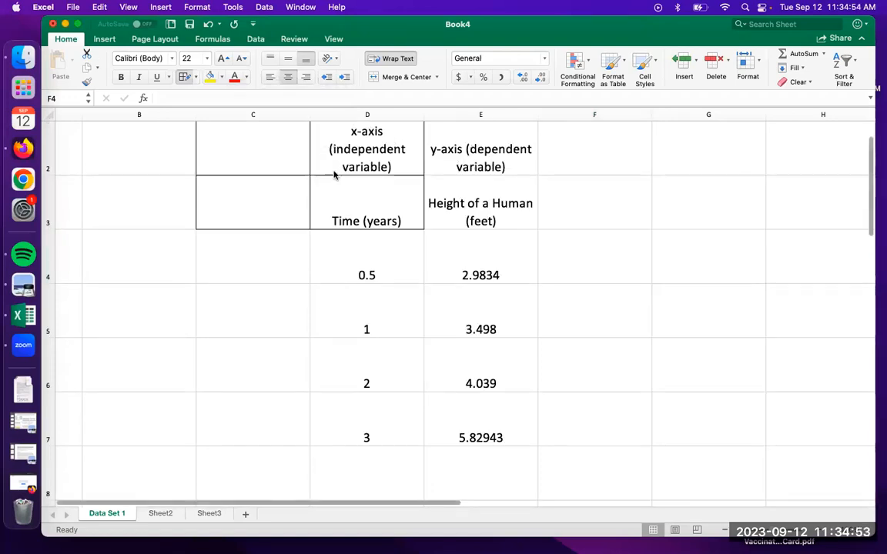
{"action": "key", "text": "super+z"}
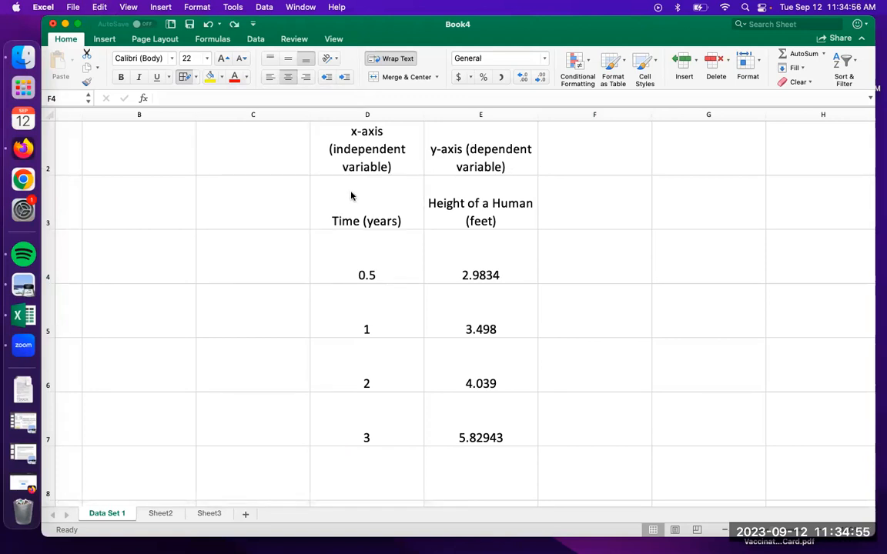
{"action": "key", "text": "super+y"}
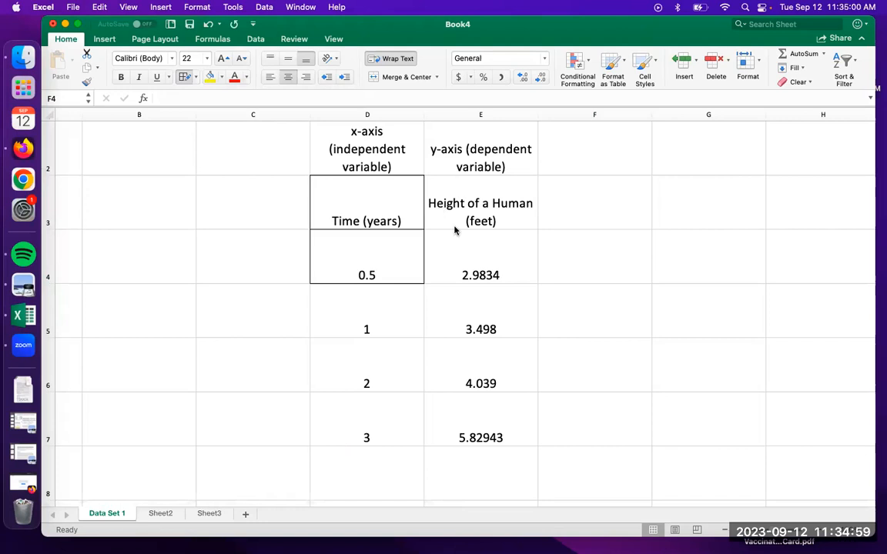
{"action": "key", "text": "super+y"}
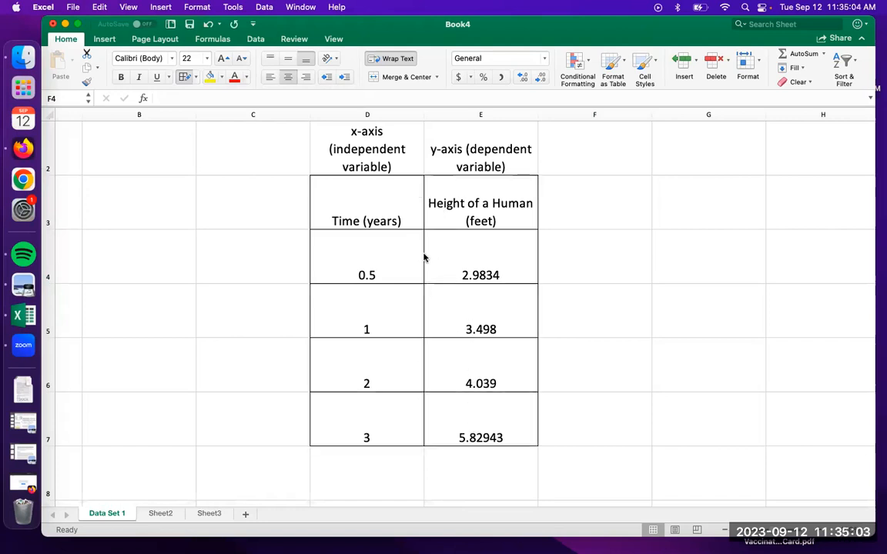
{"action": "scroll", "coordinate": [442, 251], "scroll_direction": "down", "scroll_amount": 3}
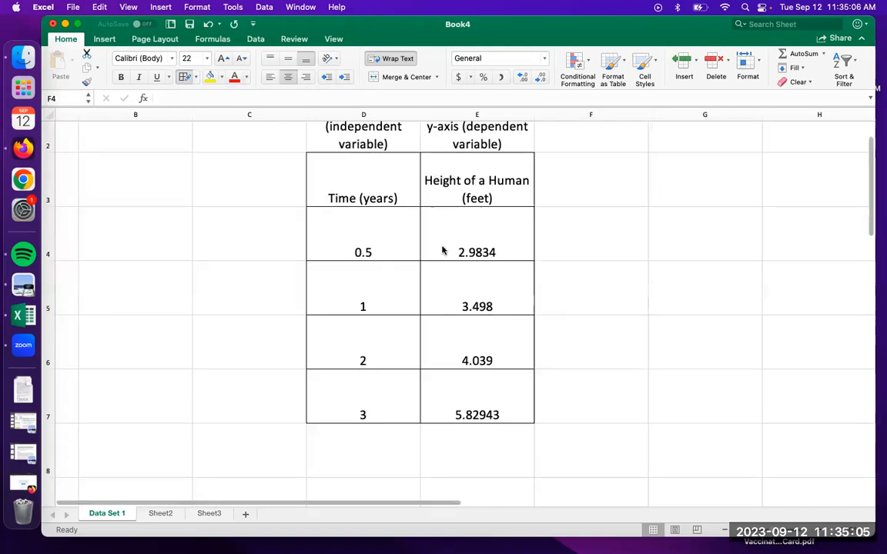
{"action": "scroll", "coordinate": [441, 251], "scroll_direction": "down", "scroll_amount": 1}
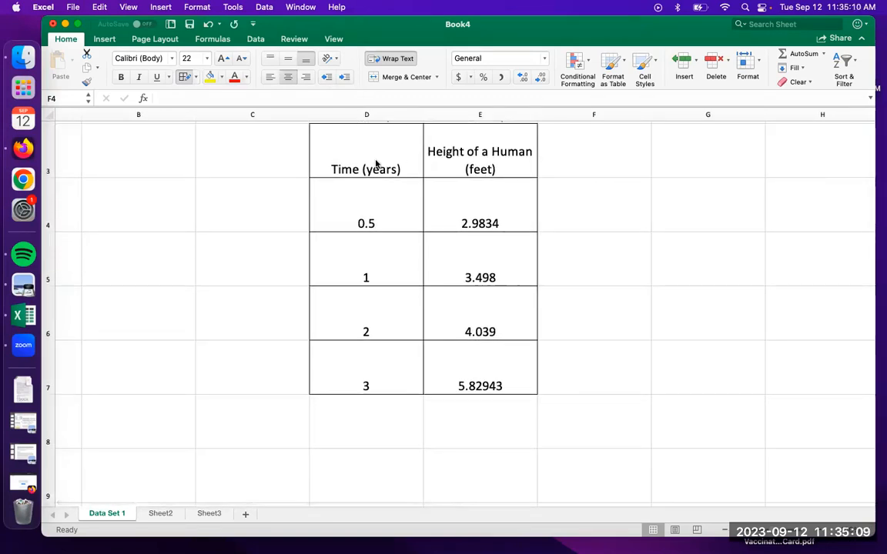
{"action": "left_click", "coordinate": [183, 78]}
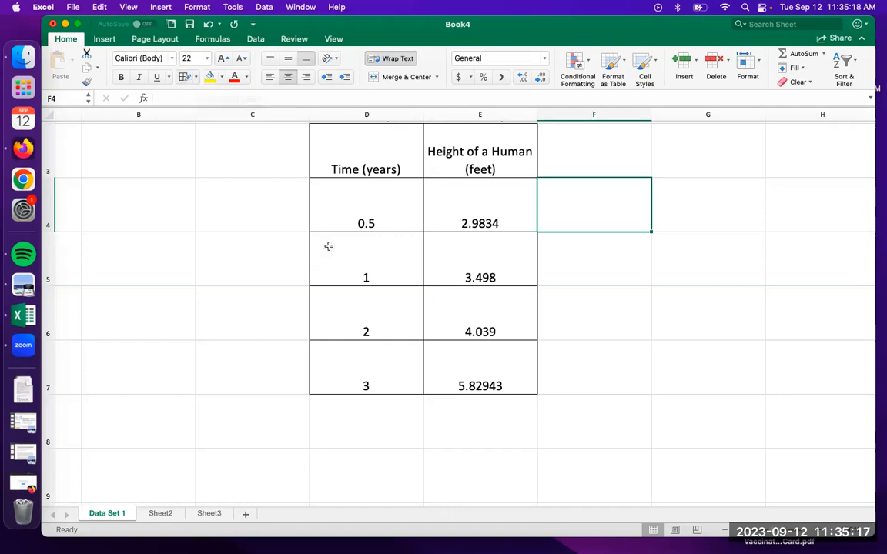
{"action": "scroll", "coordinate": [328, 246], "scroll_direction": "up", "scroll_amount": 2}
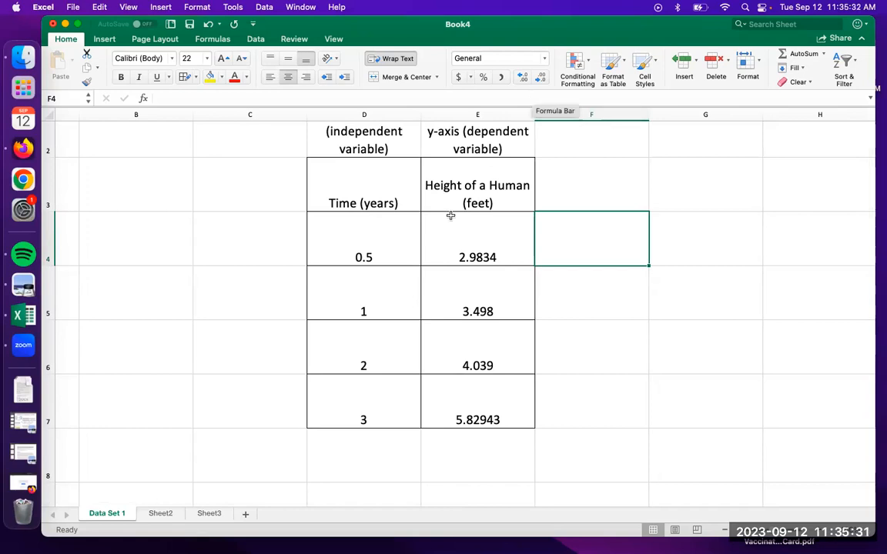
{"action": "left_click", "coordinate": [475, 247]}
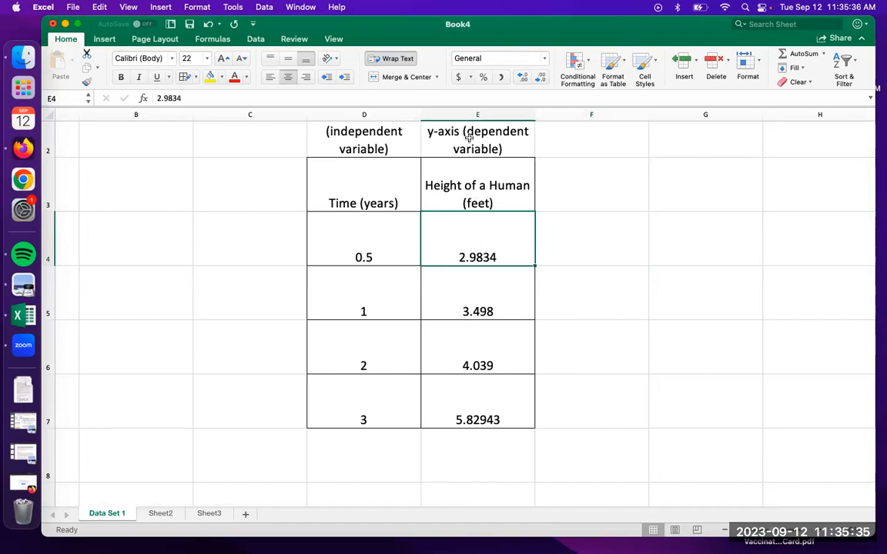
{"action": "left_click_drag", "start_coordinate": [475, 257], "coordinate": [477, 409]}
{"action": "scroll", "coordinate": [609, 418], "scroll_direction": "down", "scroll_amount": 2}
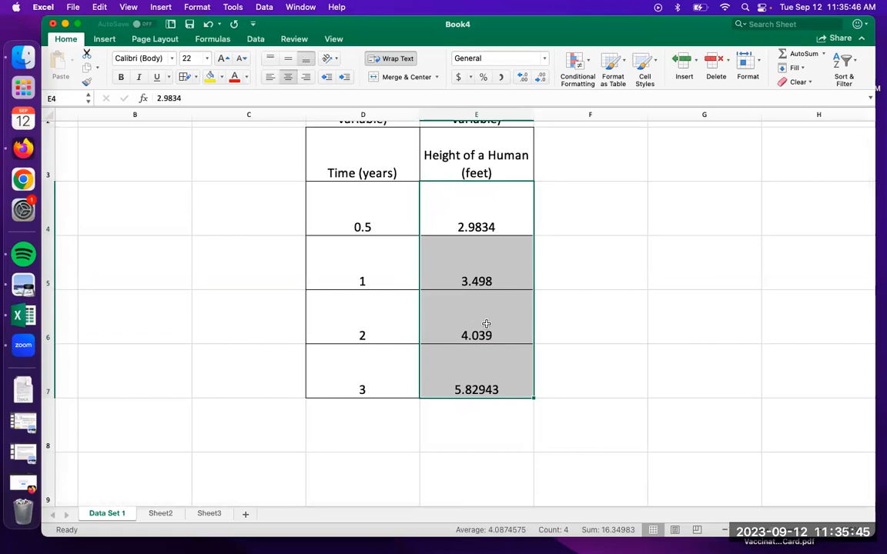
{"action": "left_click", "coordinate": [609, 307]}
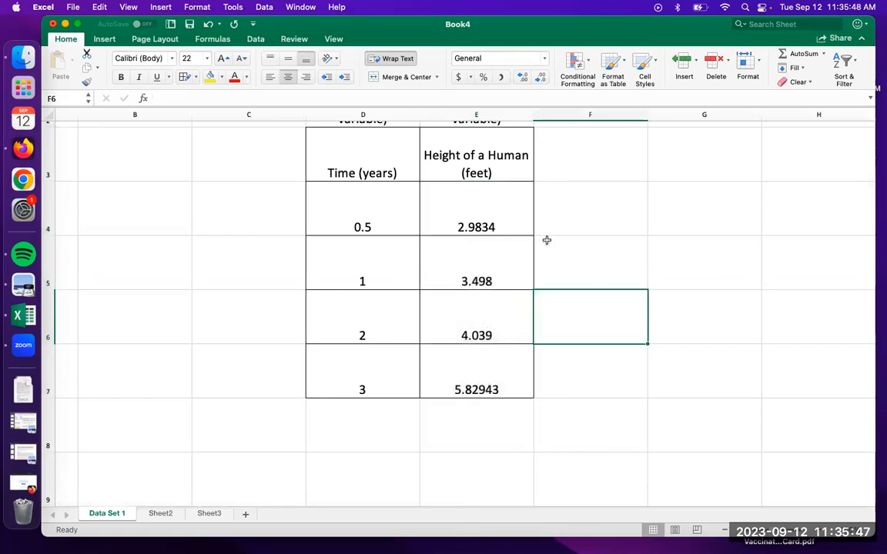
Format the first height value in cell E4 to display two decimal places
{"action": "left_click", "coordinate": [481, 202]}
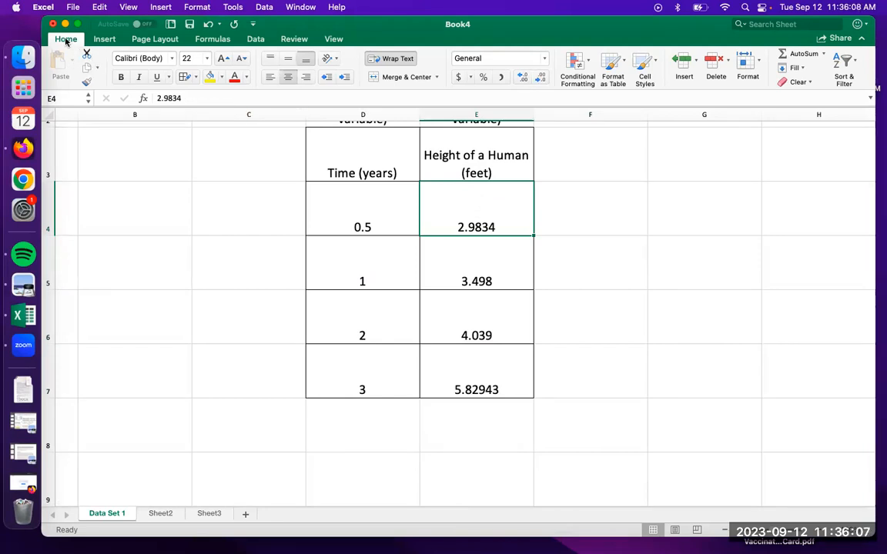
{"action": "left_click", "coordinate": [523, 79]}
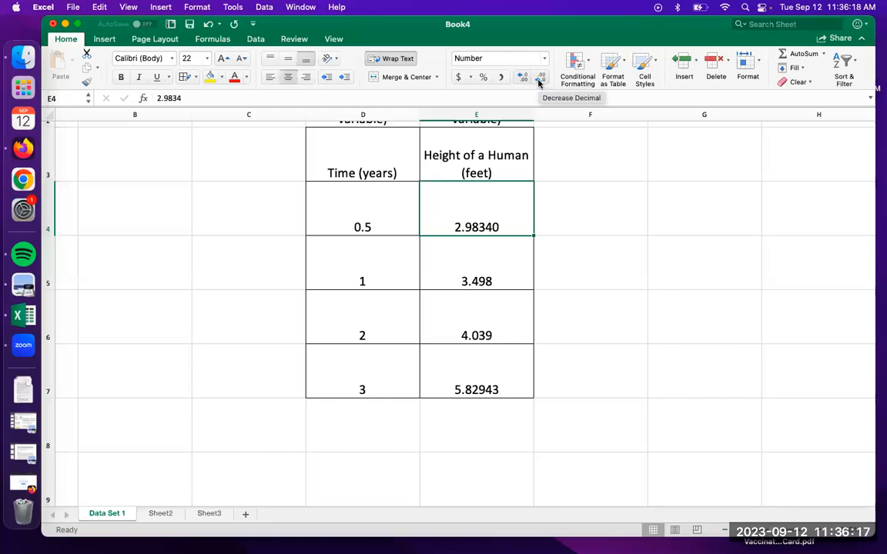
{"action": "left_click", "coordinate": [539, 80]}
{"action": "left_click", "coordinate": [539, 81]}
{"action": "left_click", "coordinate": [539, 81]}
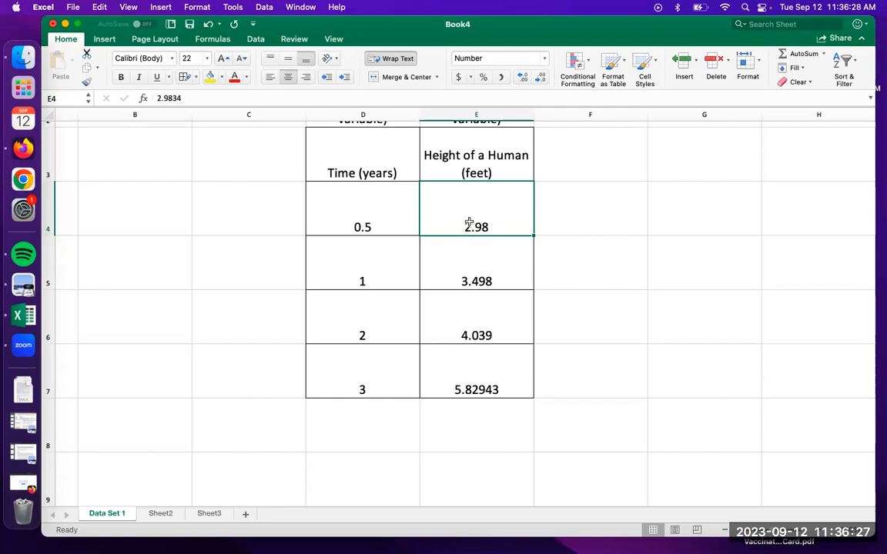
Reduce the height values in cells E5, E6 and E7 to two displayed decimal places
{"action": "left_click", "coordinate": [478, 263]}
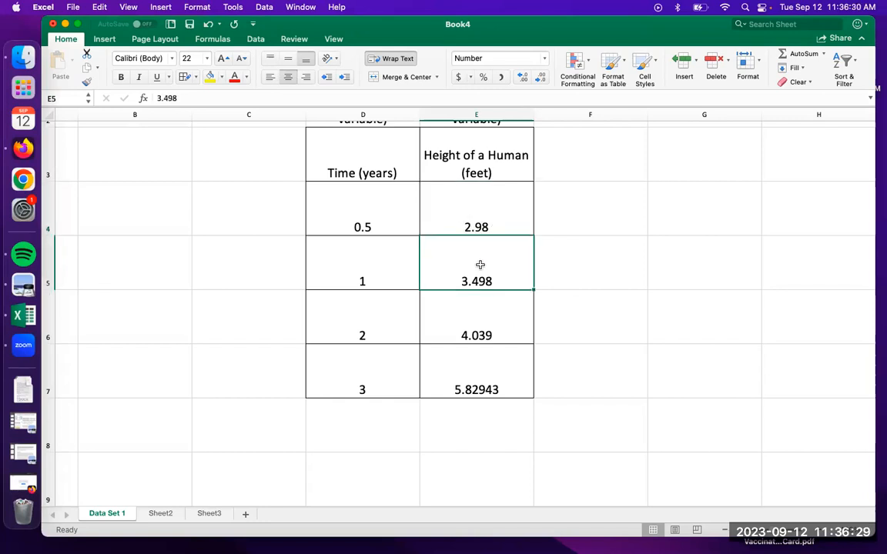
{"action": "left_click", "coordinate": [540, 79]}
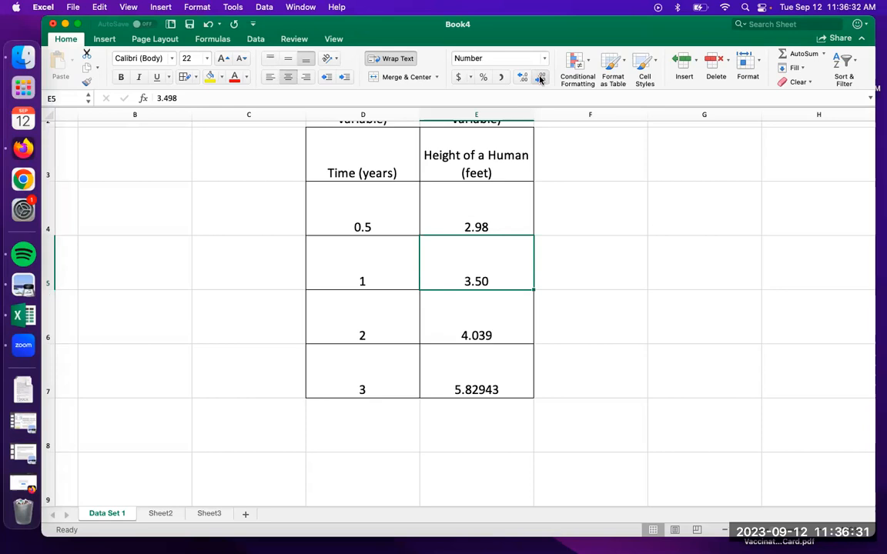
{"action": "left_click", "coordinate": [502, 328]}
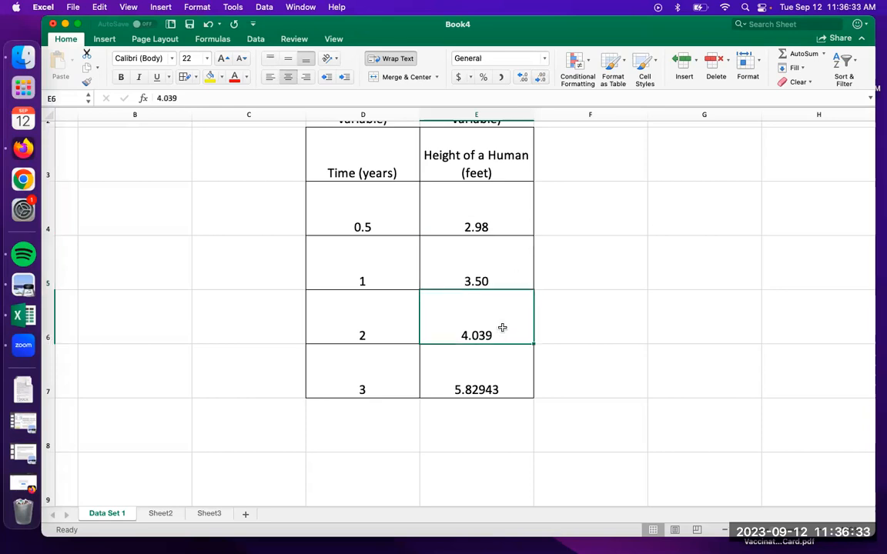
{"action": "left_click", "coordinate": [540, 77]}
{"action": "left_click", "coordinate": [495, 368]}
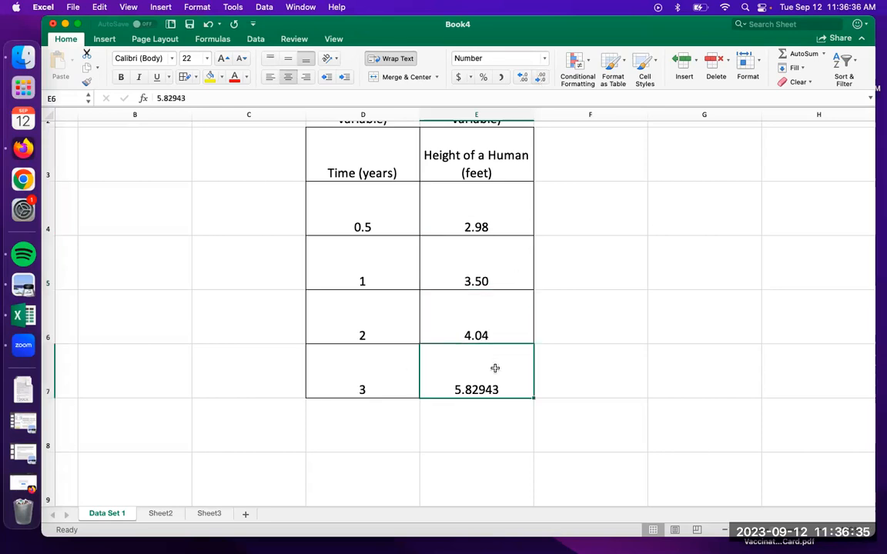
{"action": "left_click", "coordinate": [539, 81]}
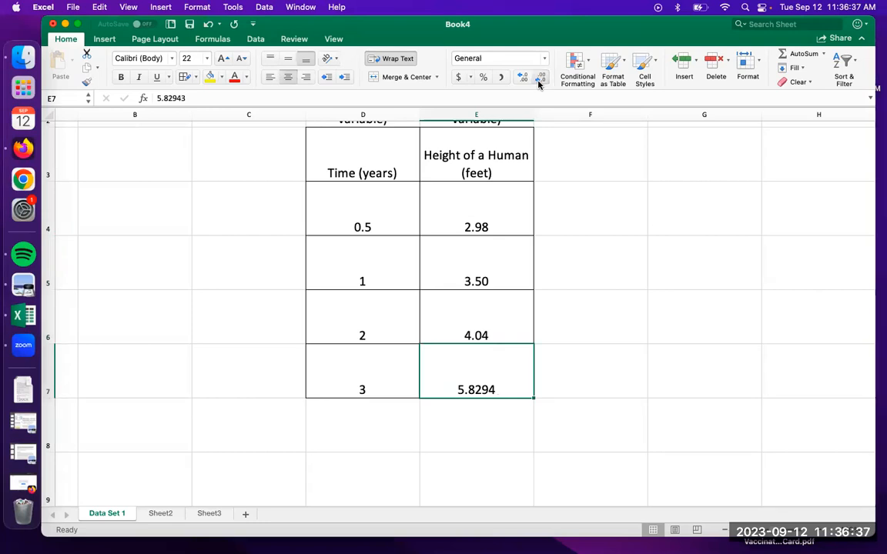
{"action": "double_click", "coordinate": [539, 80]}
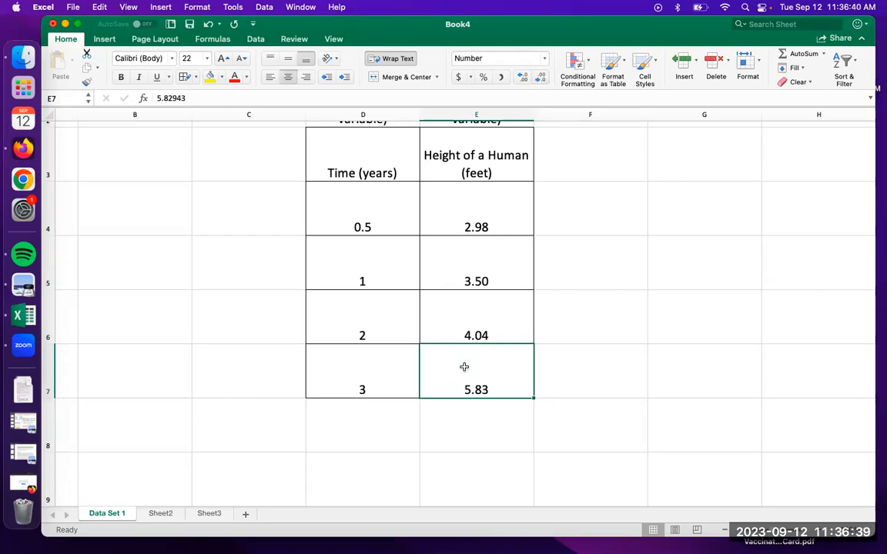
Format the time values in cells D4 to D7 to display two decimal places
{"action": "left_click", "coordinate": [362, 213]}
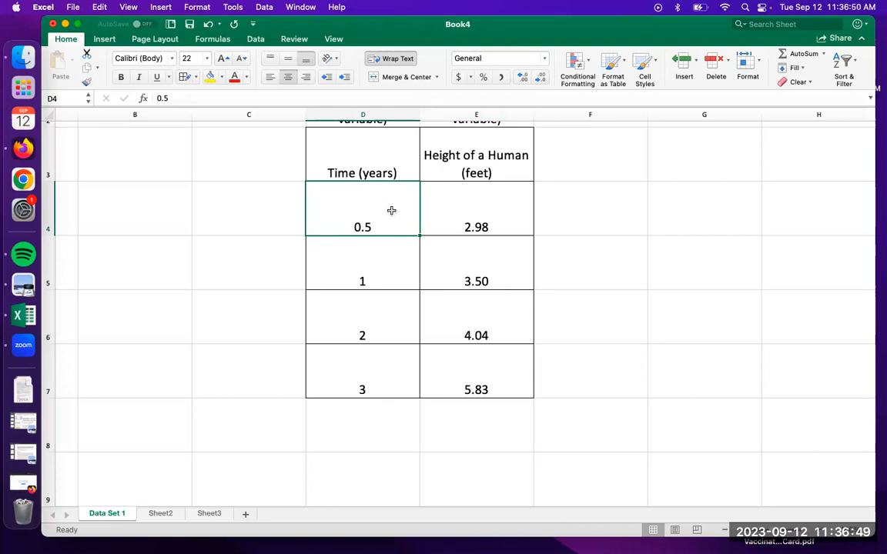
{"action": "left_click_drag", "start_coordinate": [355, 199], "coordinate": [367, 362]}
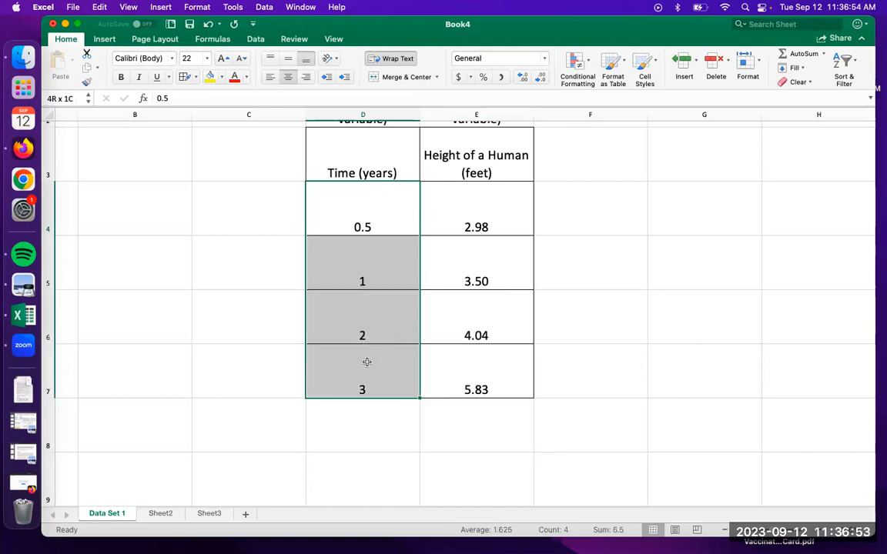
{"action": "left_click", "coordinate": [522, 79]}
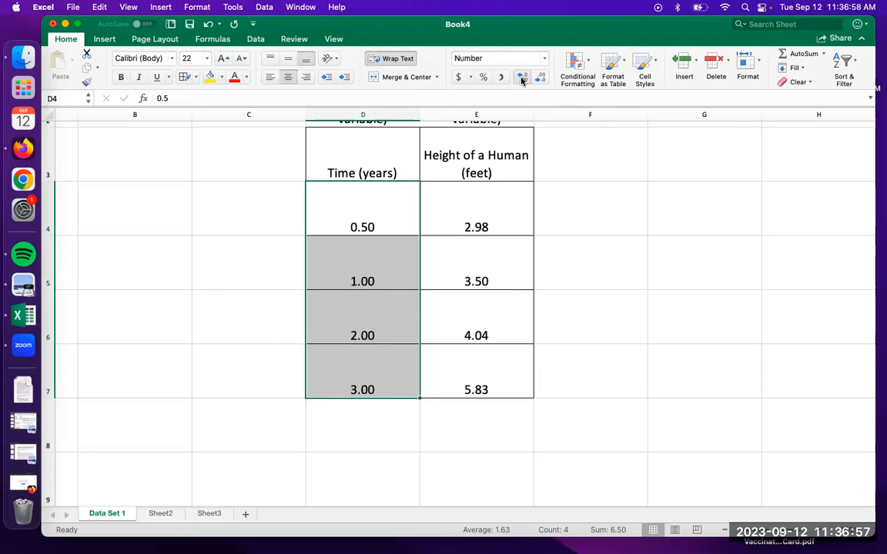
Inspect the height cells E4 to E7 one by one, comparing their stored values with the rounded display
{"action": "left_click", "coordinate": [487, 211]}
{"action": "left_click", "coordinate": [487, 261]}
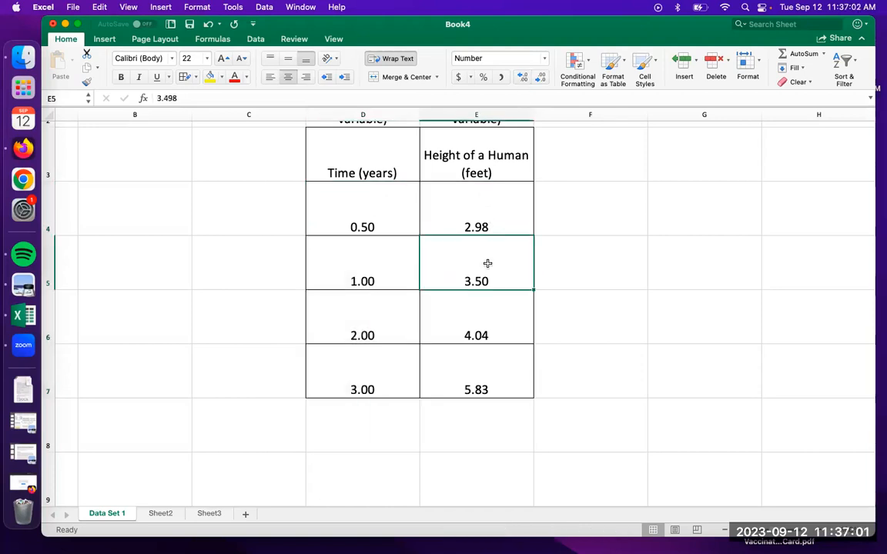
{"action": "left_click", "coordinate": [495, 335]}
{"action": "left_click", "coordinate": [495, 381]}
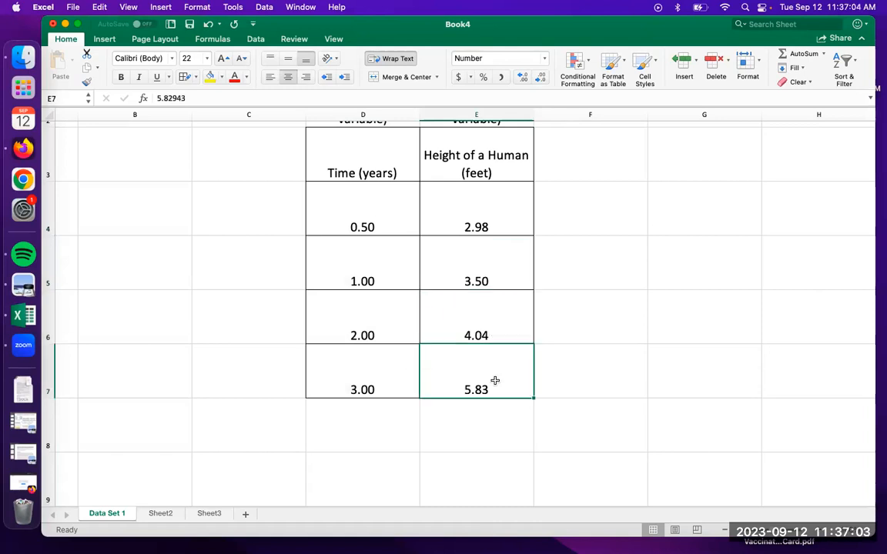
{"action": "left_click_drag", "start_coordinate": [465, 206], "coordinate": [495, 372]}
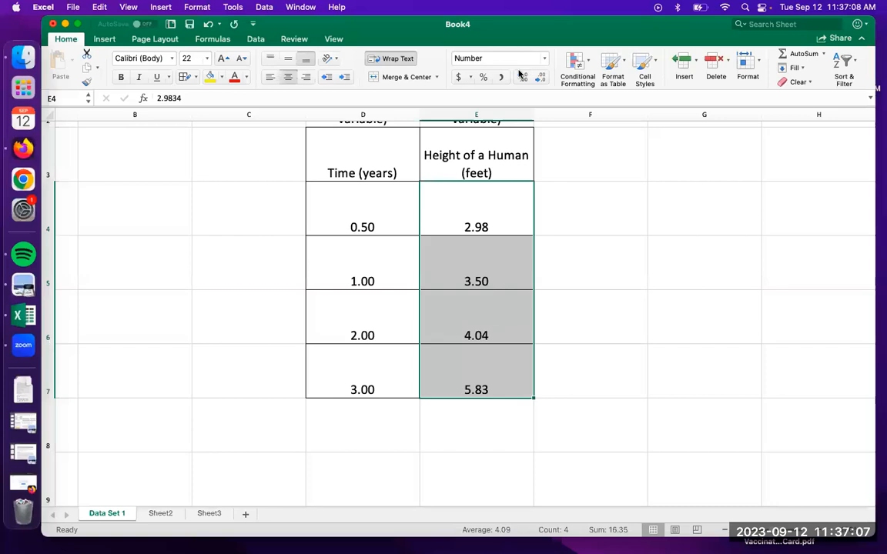
{"action": "left_click", "coordinate": [375, 202]}
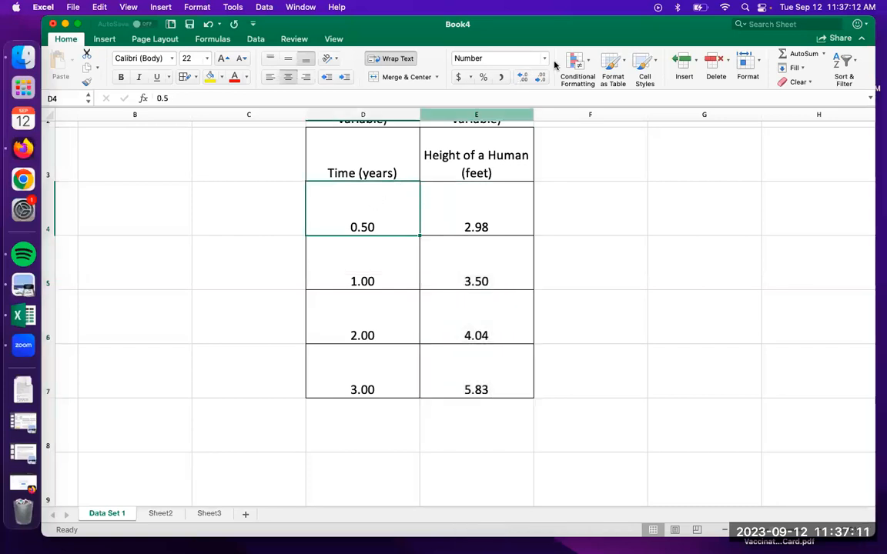
{"action": "left_click", "coordinate": [489, 214]}
{"action": "left_click_drag", "start_coordinate": [489, 214], "coordinate": [495, 370]}
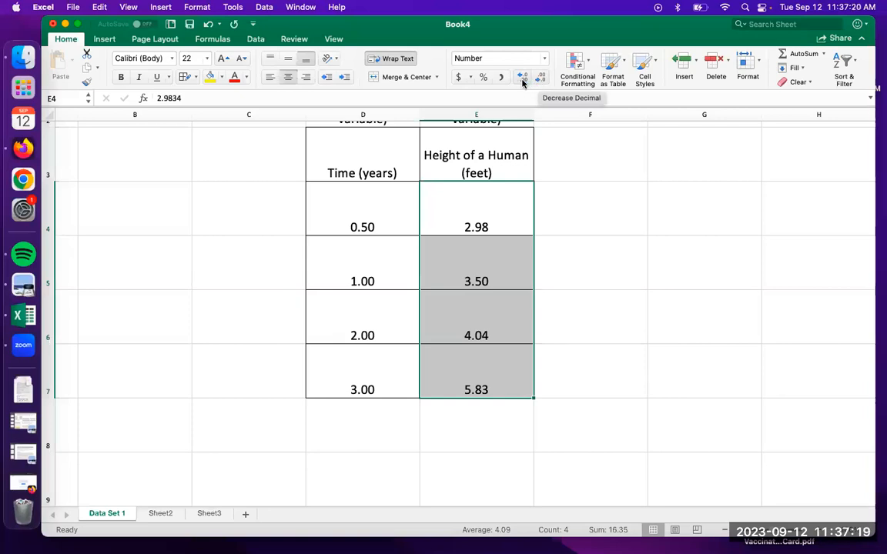
{"action": "left_click", "coordinate": [489, 216]}
{"action": "left_click", "coordinate": [481, 277]}
{"action": "left_click", "coordinate": [480, 325]}
{"action": "left_click", "coordinate": [477, 375]}
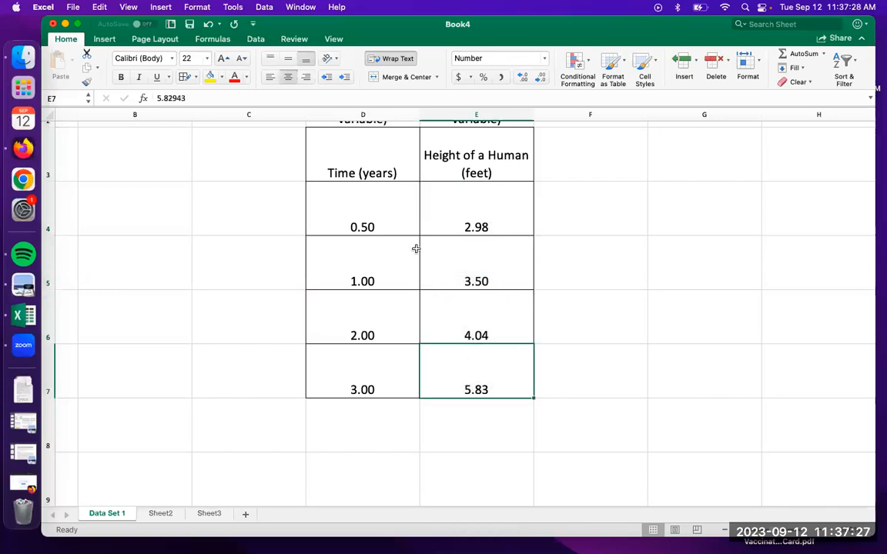
Try two extra decimal places on the time values in D4 to D7, and reduce them back to two
{"action": "left_click", "coordinate": [390, 224]}
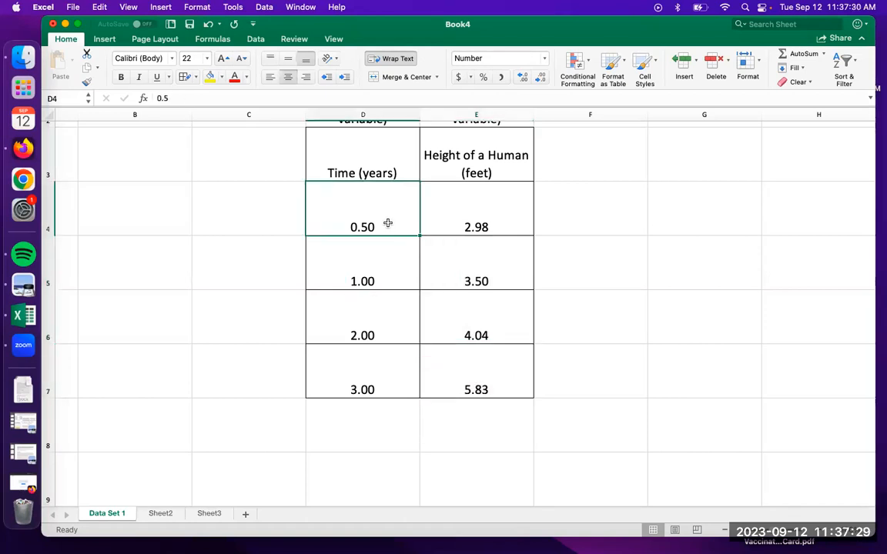
{"action": "left_click_drag", "start_coordinate": [388, 223], "coordinate": [389, 389]}
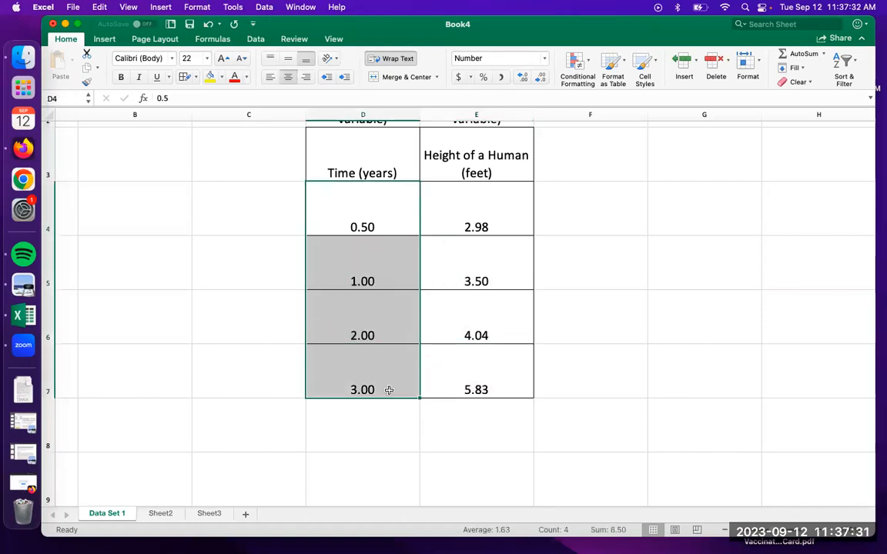
{"action": "left_click", "coordinate": [522, 79]}
{"action": "left_click", "coordinate": [523, 78]}
{"action": "left_click", "coordinate": [542, 78]}
{"action": "left_click", "coordinate": [542, 79]}
{"action": "left_click", "coordinate": [358, 281]}
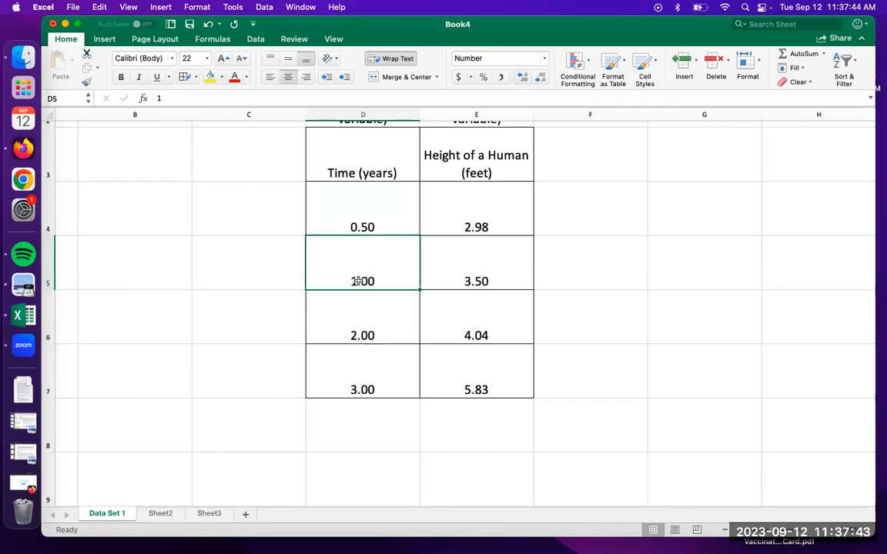
Display the first time value, in cell D4, with three decimal places
{"action": "left_click_drag", "start_coordinate": [375, 265], "coordinate": [381, 389]}
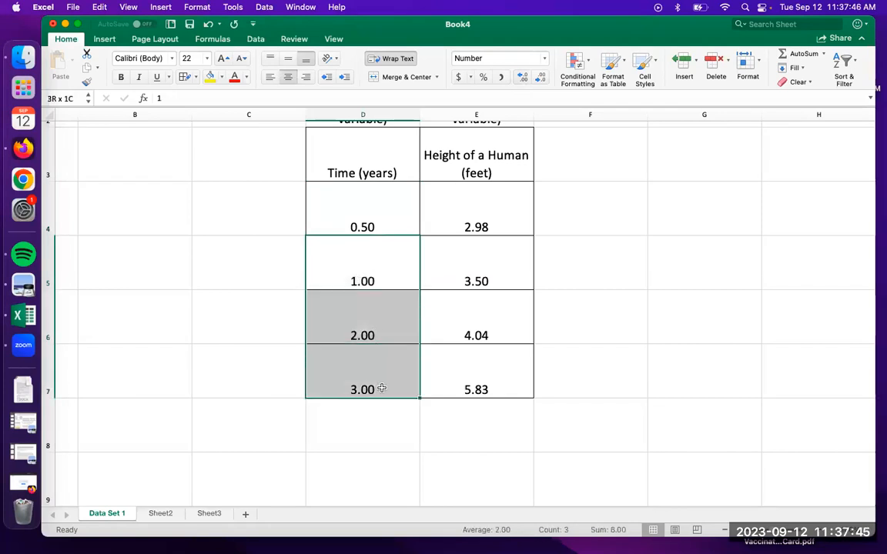
{"action": "left_click_drag", "start_coordinate": [361, 266], "coordinate": [358, 391]}
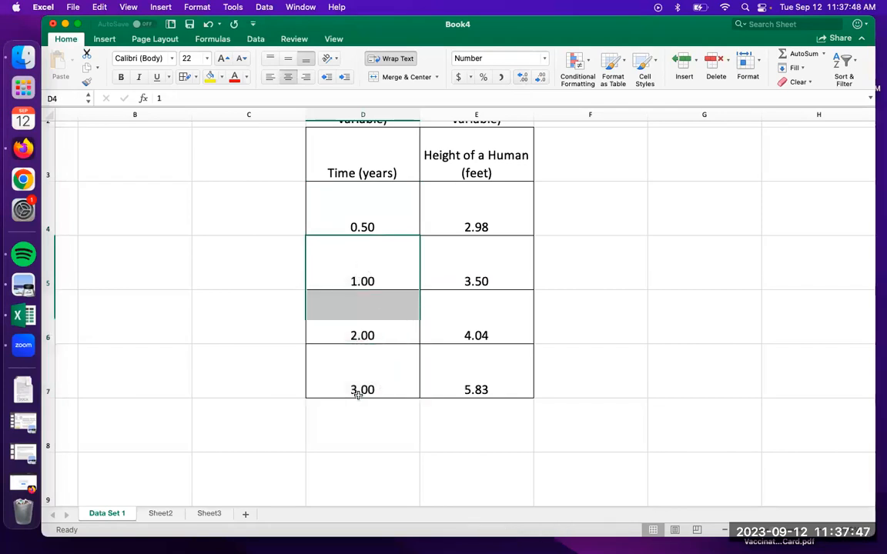
{"action": "left_click", "coordinate": [362, 204]}
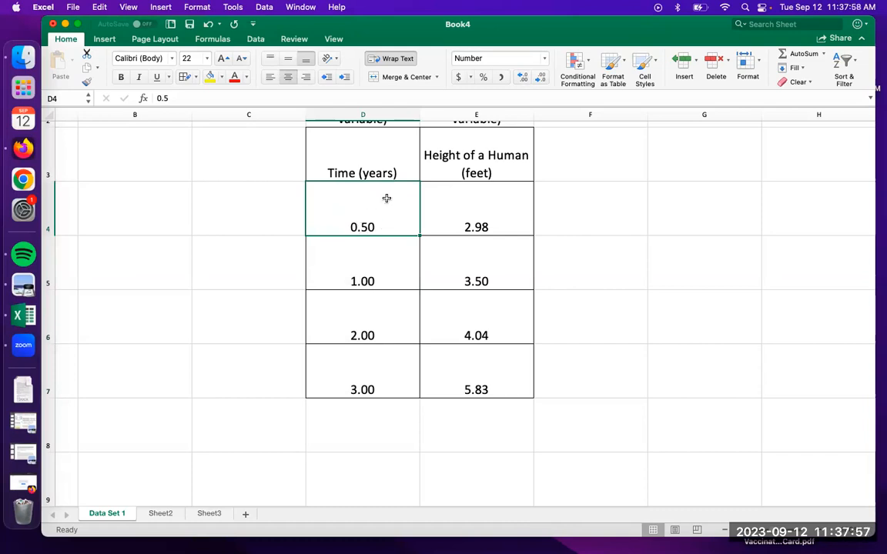
{"action": "left_click", "coordinate": [524, 80]}
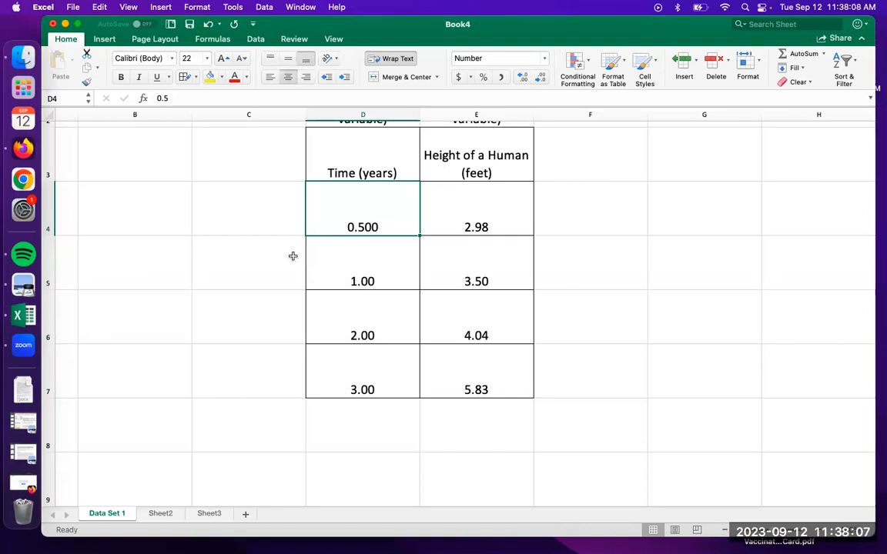
Copy the time and height table in cells D3 to E7, including its column headings
{"action": "scroll", "coordinate": [292, 255], "scroll_direction": "up", "scroll_amount": 2}
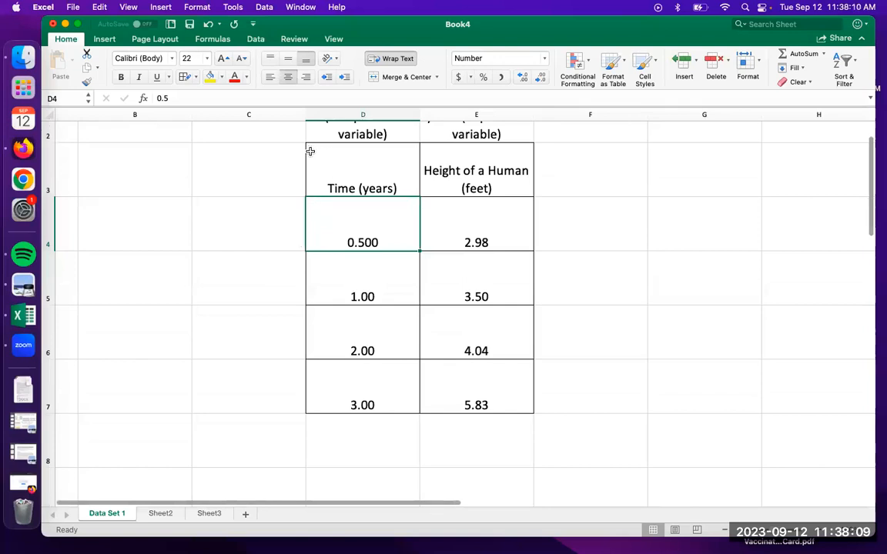
{"action": "left_click_drag", "start_coordinate": [310, 150], "coordinate": [475, 390]}
{"action": "right_click", "coordinate": [475, 390]}
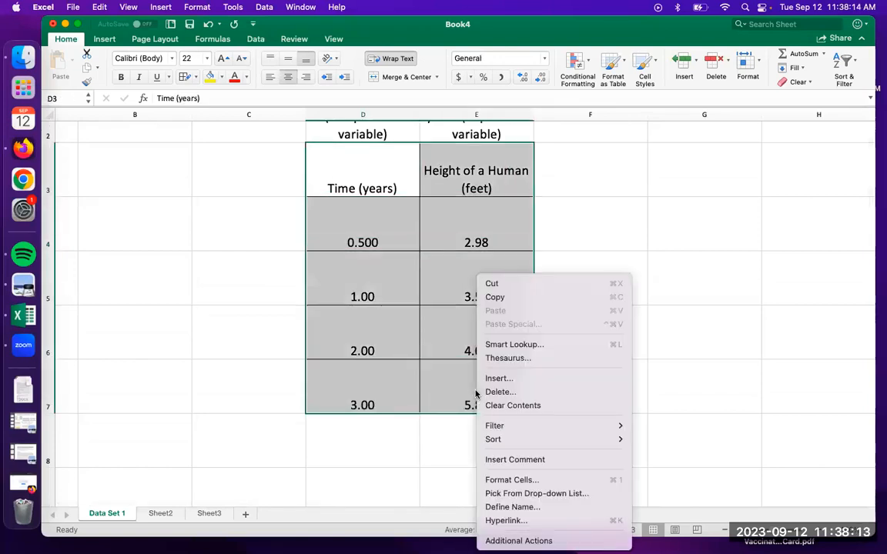
{"action": "left_click", "coordinate": [519, 298]}
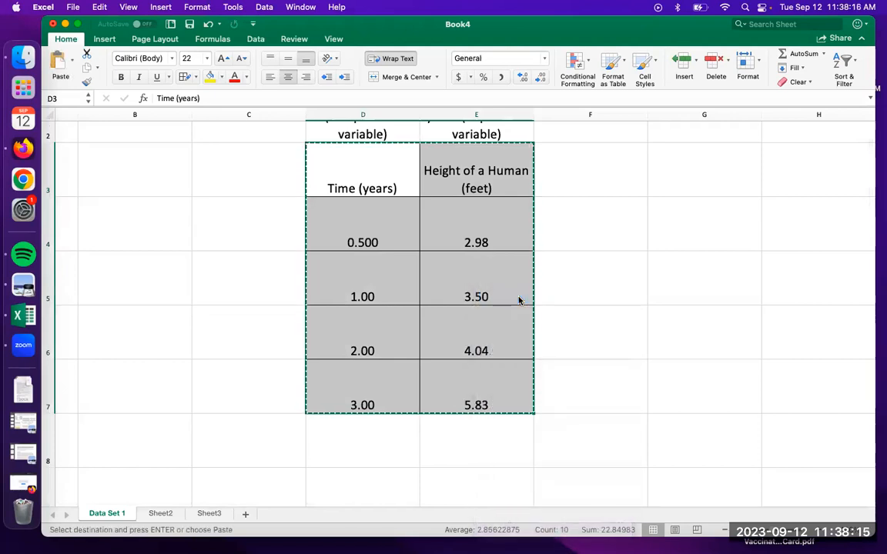
Launch Microsoft Word and create a blank document
{"action": "key", "text": "super+space"}
{"action": "type", "text": "word"}
{"action": "key", "text": "Return"}
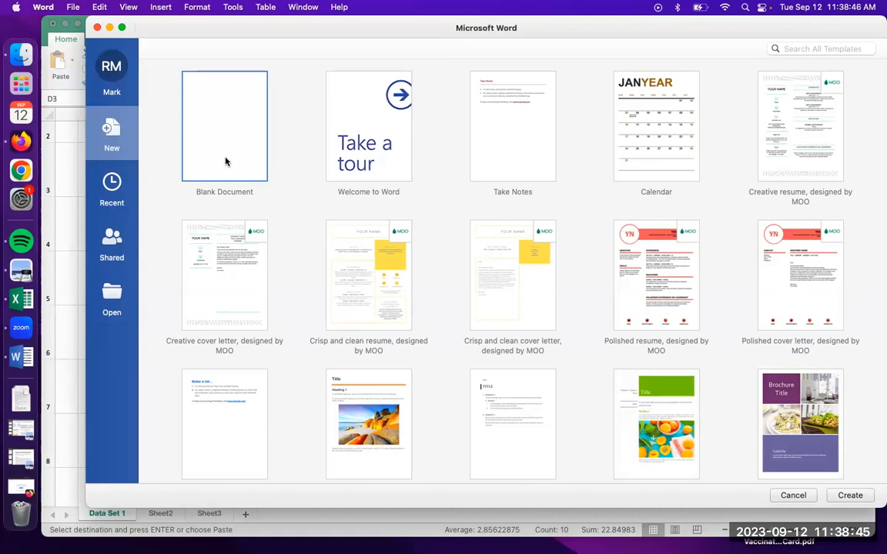
{"action": "double_click", "coordinate": [225, 161]}
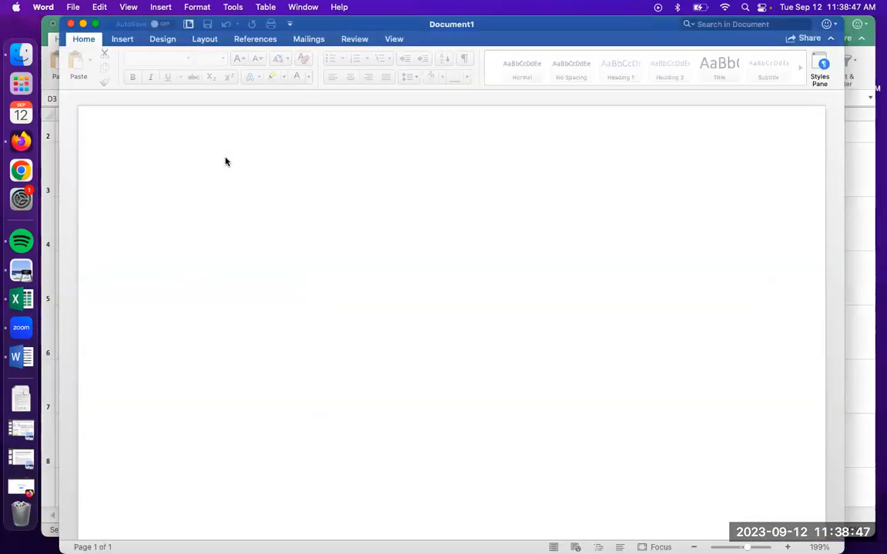
Insert the copied table into the blank document with Paste Special as a PDF
{"action": "right_click", "coordinate": [228, 219]}
{"action": "left_click", "coordinate": [245, 263]}
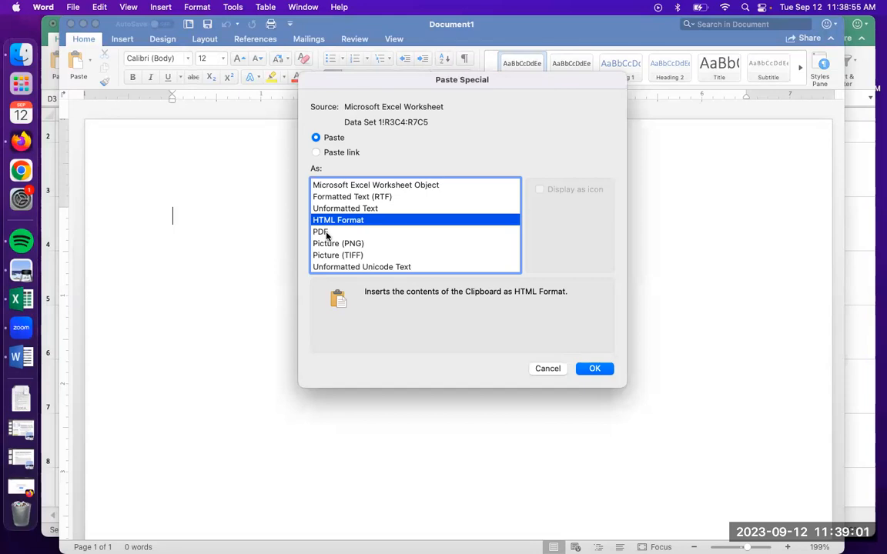
{"action": "left_click", "coordinate": [320, 231]}
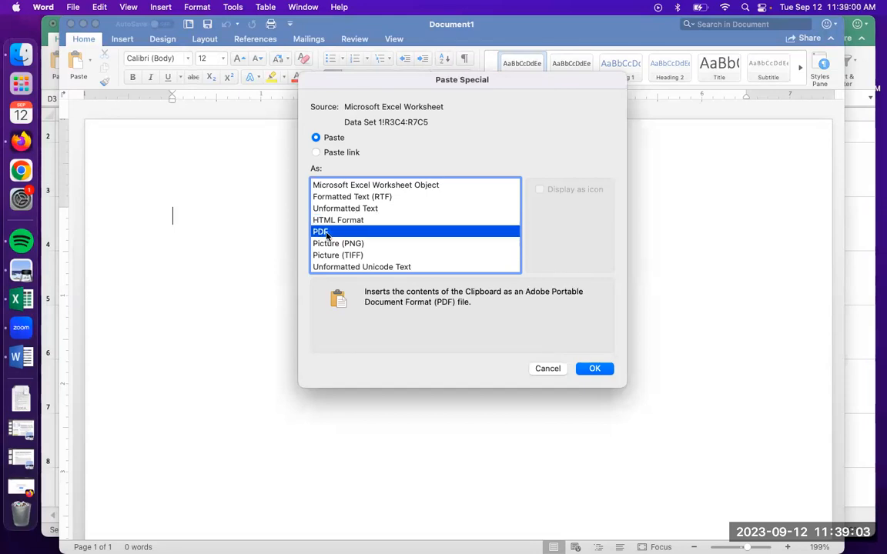
{"action": "key", "text": "Return"}
{"action": "scroll", "coordinate": [496, 358], "scroll_direction": "up", "scroll_amount": 5}
{"action": "scroll", "coordinate": [497, 359], "scroll_direction": "down", "scroll_amount": 5}
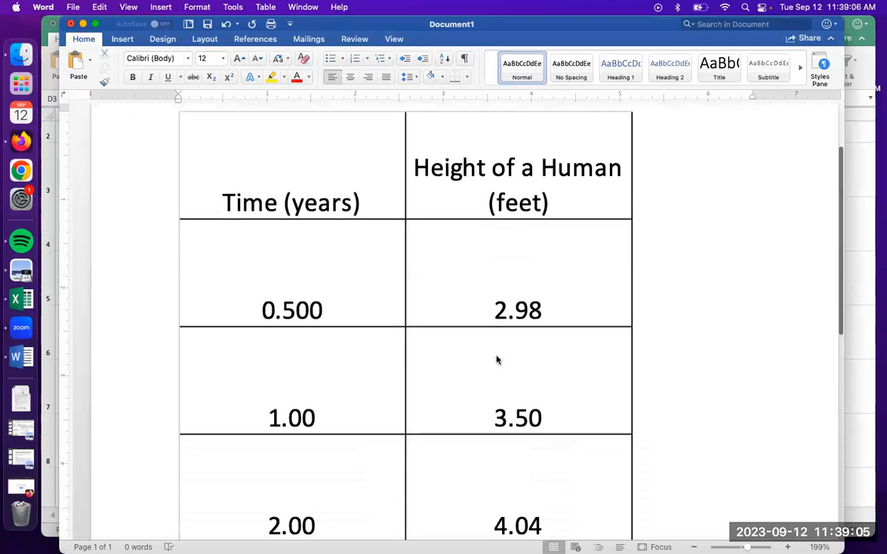
Shrink the pasted PDF table proportionally in two stages to about 2.1 inches wide, and deselect it
{"action": "left_click", "coordinate": [484, 348]}
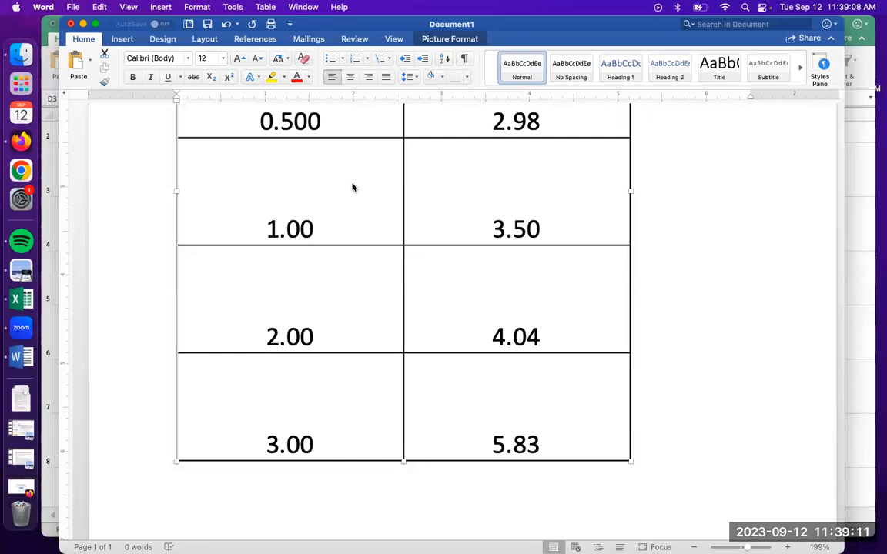
{"action": "left_click_drag", "start_coordinate": [631, 461], "coordinate": [462, 263]}
{"action": "left_click", "coordinate": [469, 216]}
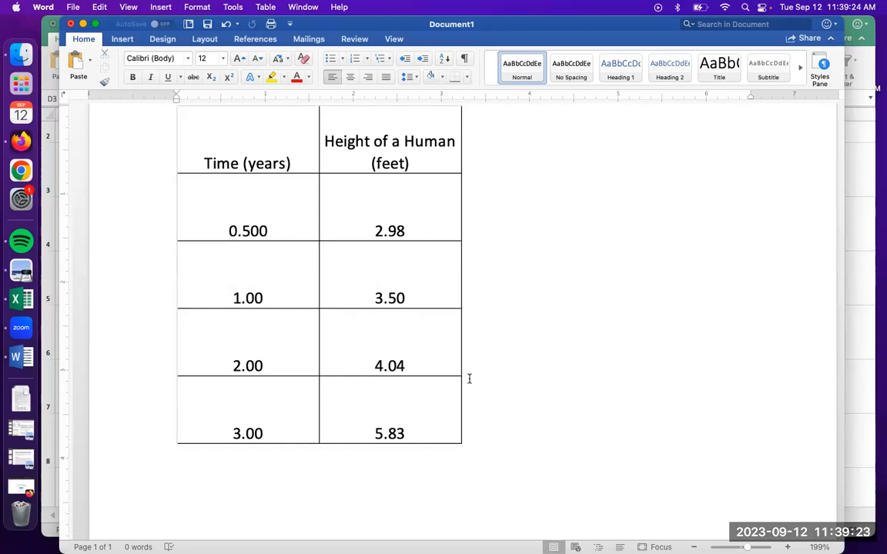
{"action": "left_click", "coordinate": [404, 390]}
{"action": "left_click_drag", "start_coordinate": [462, 443], "coordinate": [360, 324]}
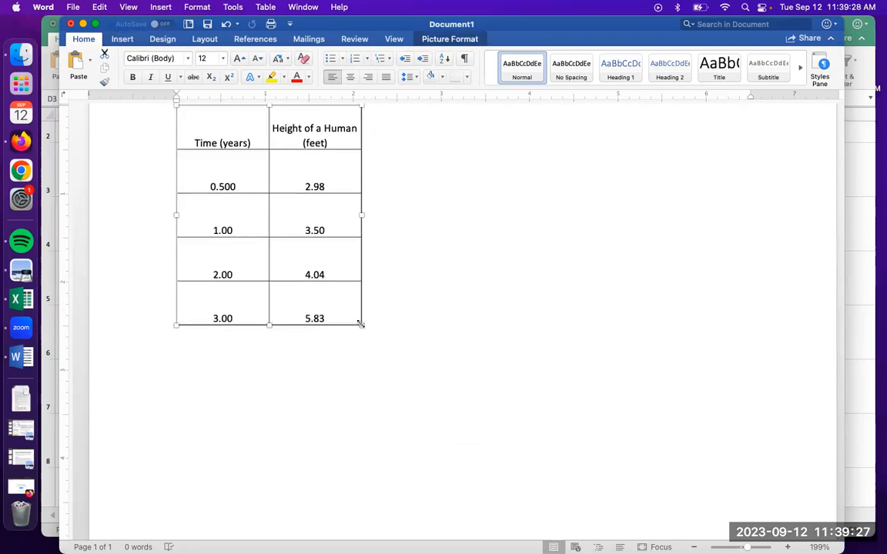
{"action": "left_click", "coordinate": [405, 316]}
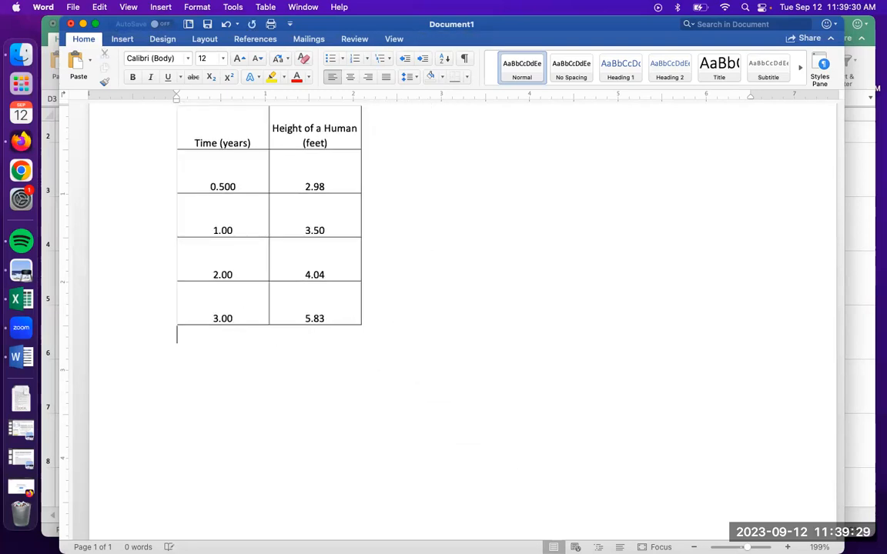
Insert a second copy of the table below the first with Paste Special as Picture (PNG)
{"action": "right_click", "coordinate": [235, 356]}
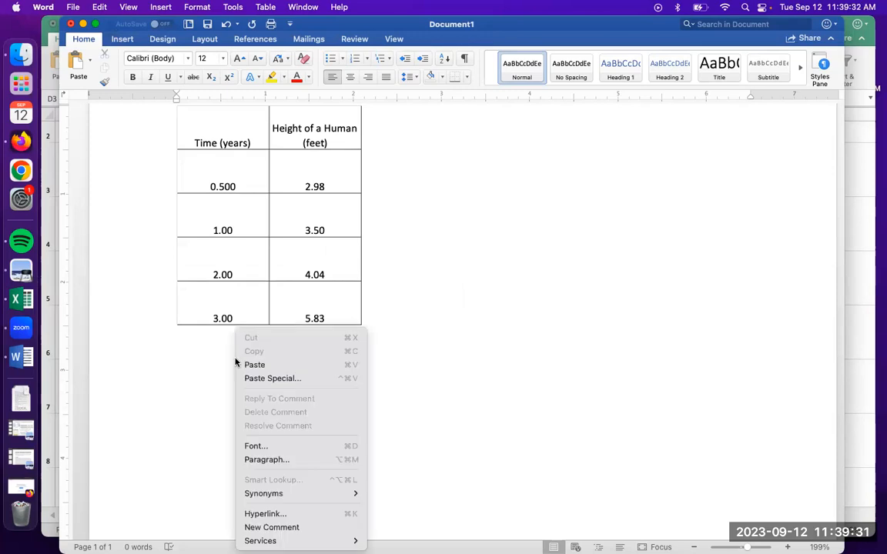
{"action": "left_click", "coordinate": [279, 378]}
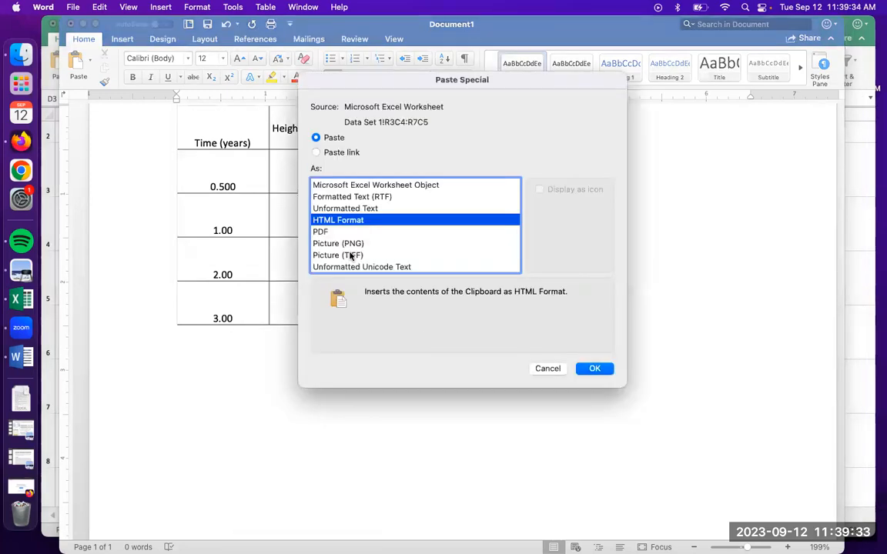
{"action": "left_click", "coordinate": [341, 243]}
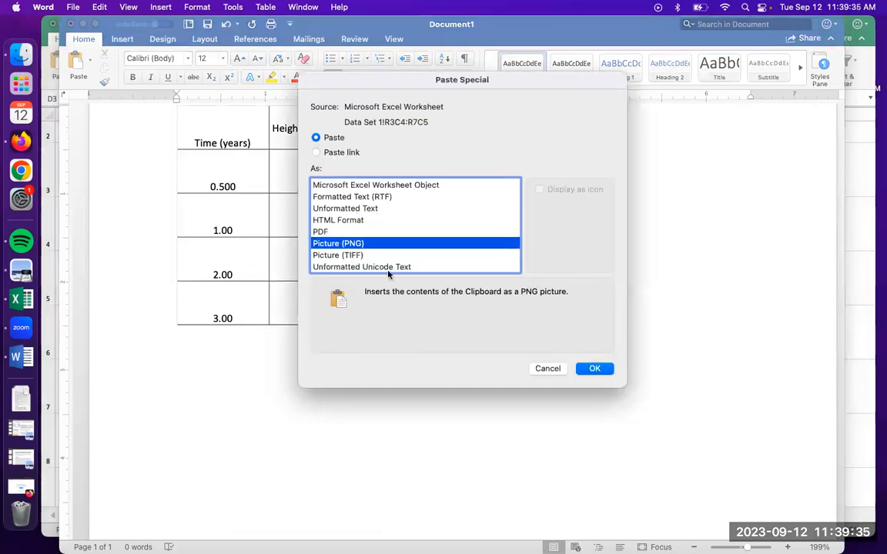
{"action": "left_click", "coordinate": [596, 369]}
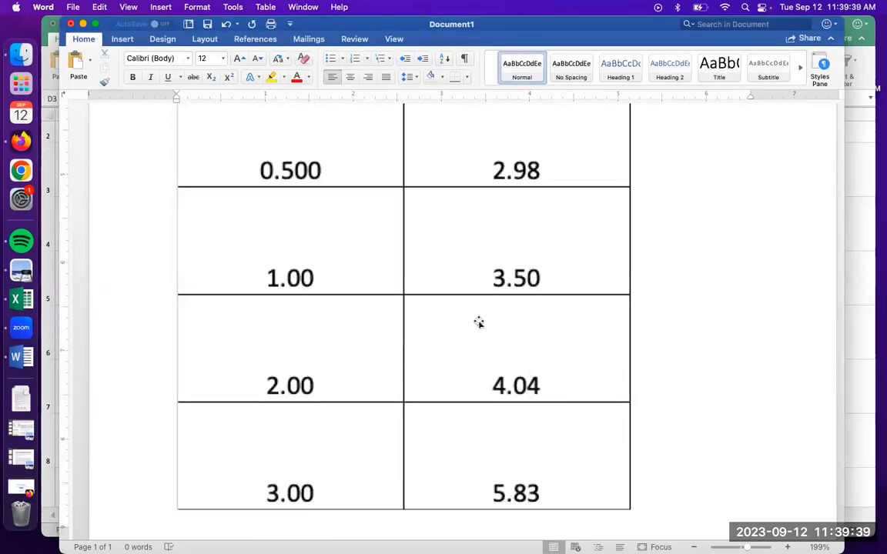
Resize the PDF table to about 3.95 inches wide and the PNG table to about 3.9 inches wide for comparison
{"action": "left_click", "coordinate": [574, 466]}
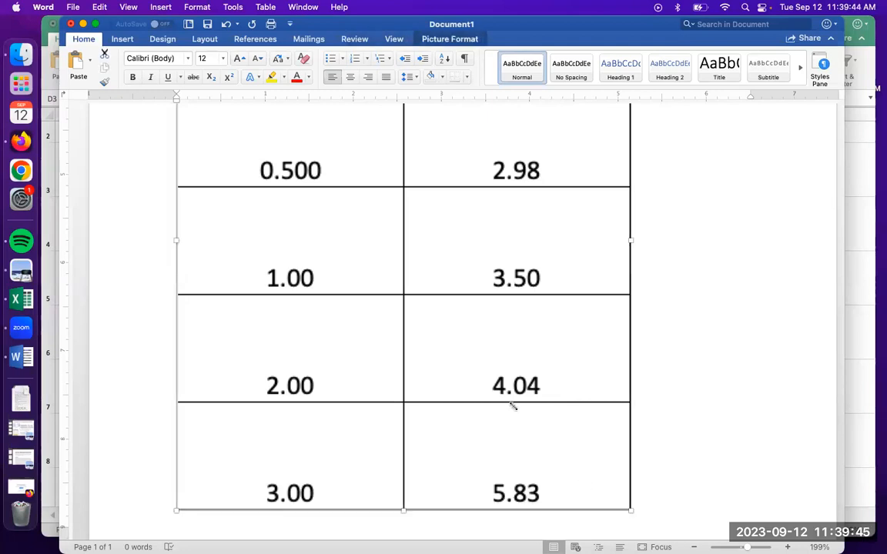
{"action": "left_click_drag", "start_coordinate": [512, 406], "coordinate": [527, 324]}
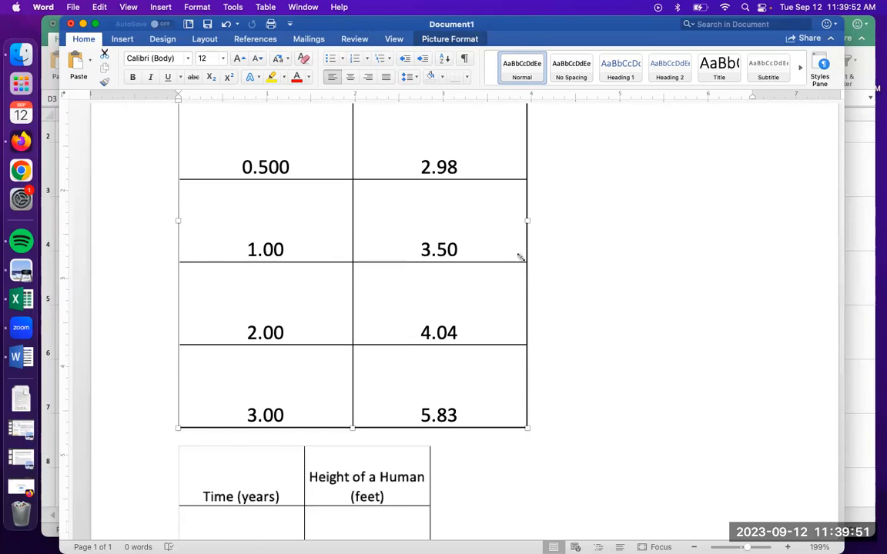
{"action": "scroll", "coordinate": [418, 344], "scroll_direction": "down", "scroll_amount": 3}
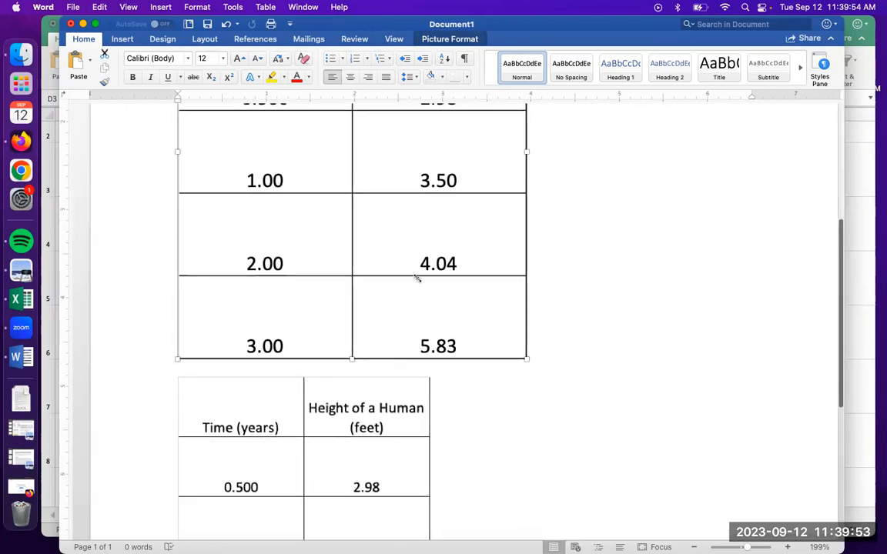
{"action": "scroll", "coordinate": [391, 422], "scroll_direction": "down", "scroll_amount": 7}
{"action": "left_click", "coordinate": [388, 353]}
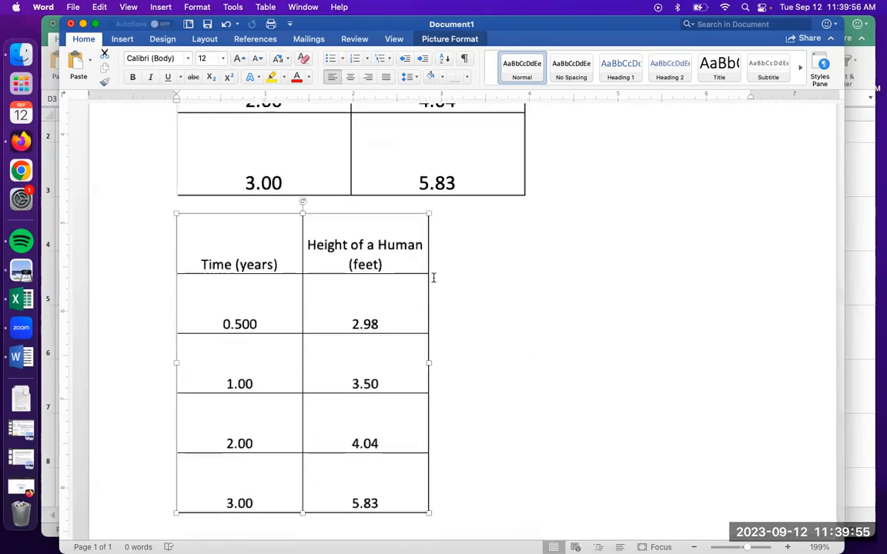
{"action": "left_click_drag", "start_coordinate": [428, 512], "coordinate": [520, 542]}
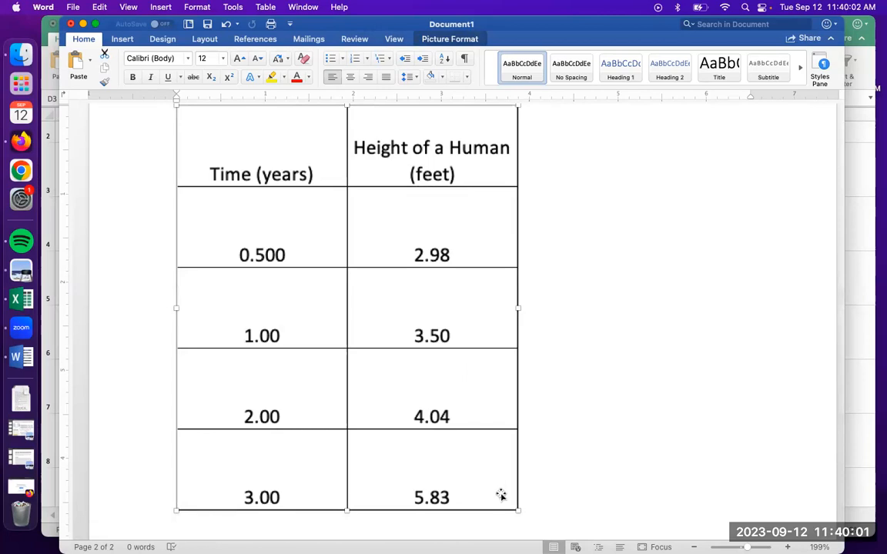
Shrink the PNG table to about 2.6 inches wide and the PDF table to about 2.75 inches wide
{"action": "left_click_drag", "start_coordinate": [518, 510], "coordinate": [408, 340]}
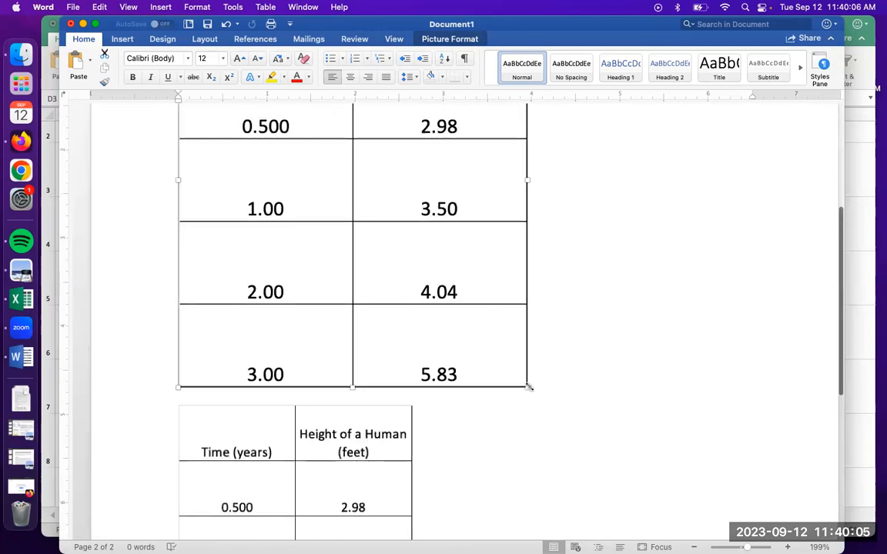
{"action": "left_click_drag", "start_coordinate": [420, 268], "coordinate": [412, 259]}
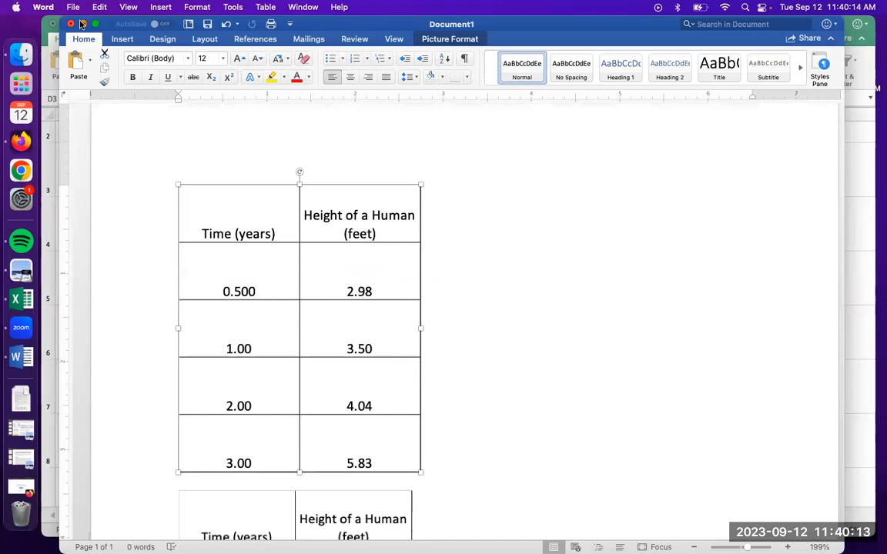
Switch back to the Data Set 1 sheet in Excel and select the empty cell F4 beside the table
{"action": "key", "text": "super+Tab"}
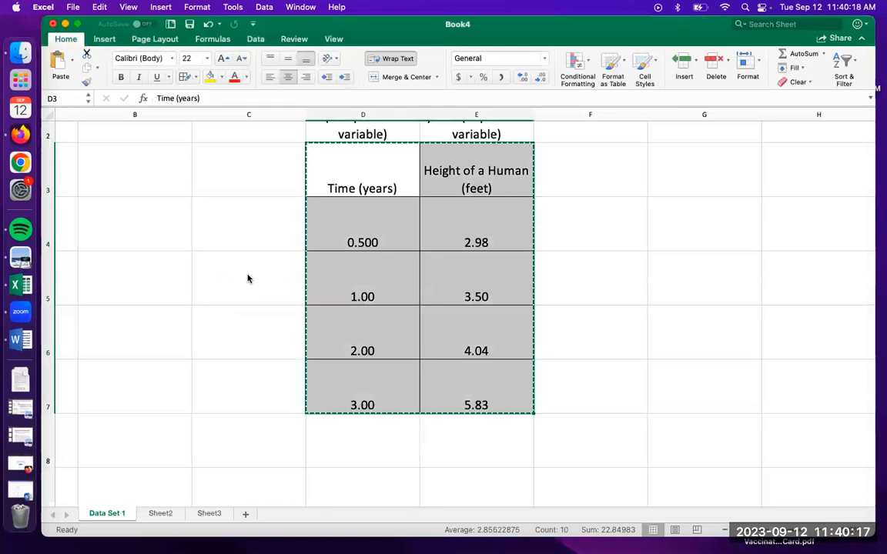
{"action": "left_click", "coordinate": [585, 265]}
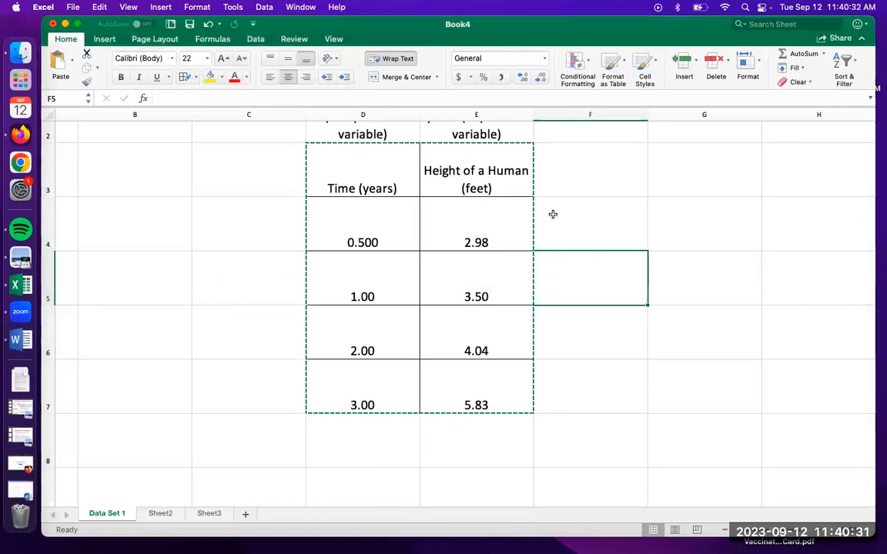
{"action": "left_click", "coordinate": [572, 230]}
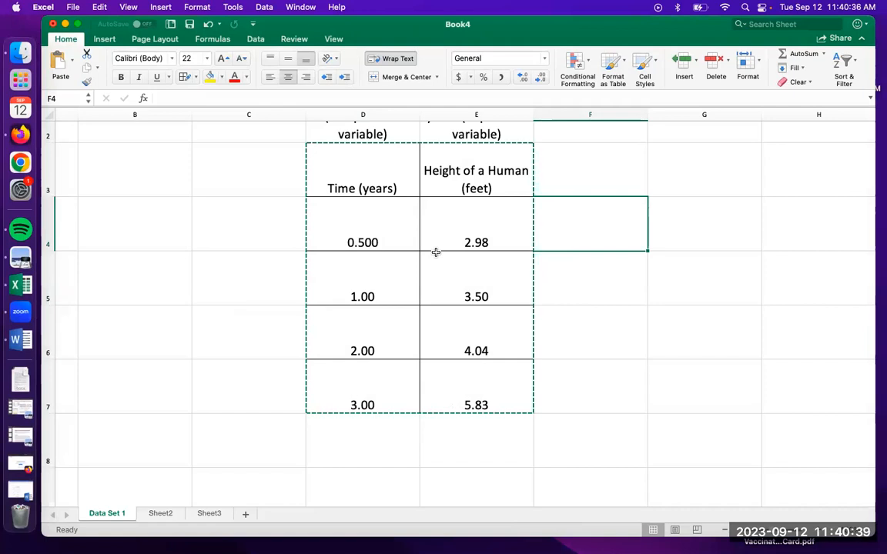
Add the unit to the first time value so that cell D4 reads "0.5 years"
{"action": "key", "text": "Left"}
{"action": "key", "text": "Left"}
{"action": "left_click", "coordinate": [221, 97]}
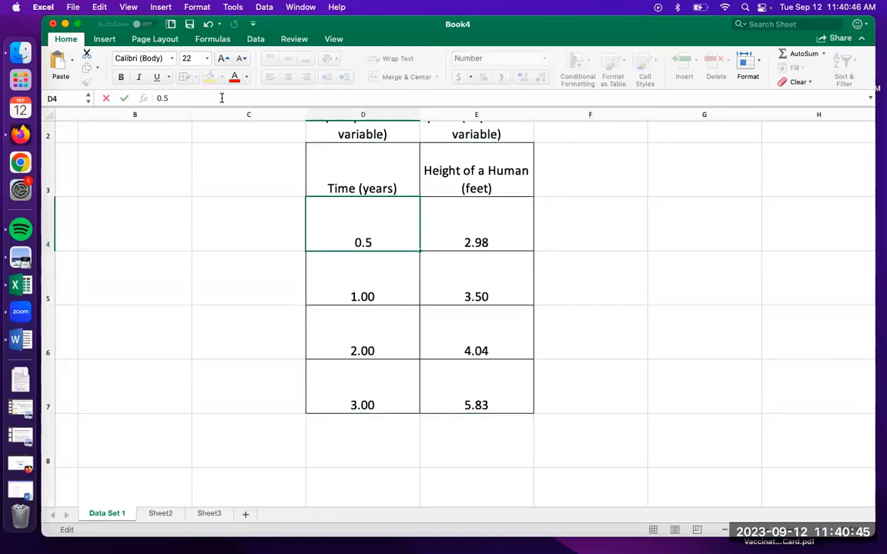
{"action": "type", "text": "years"}
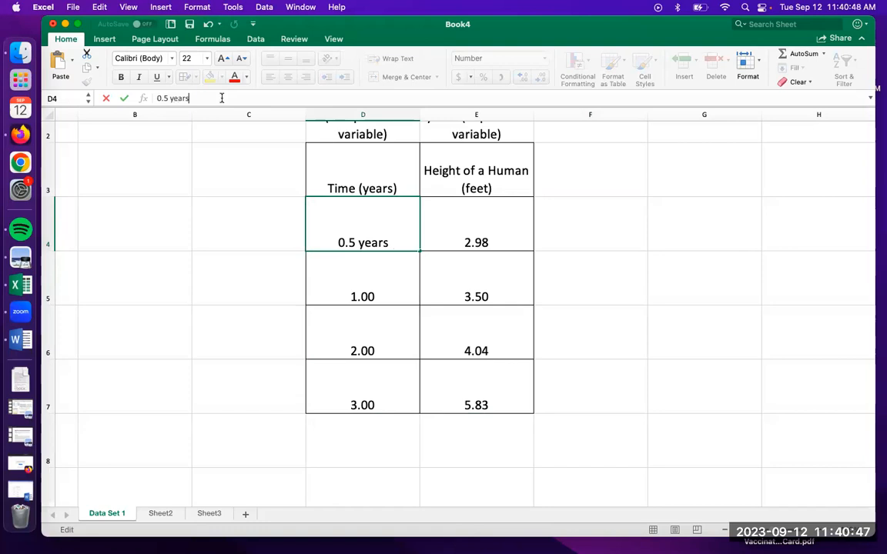
{"action": "left_click", "coordinate": [273, 297]}
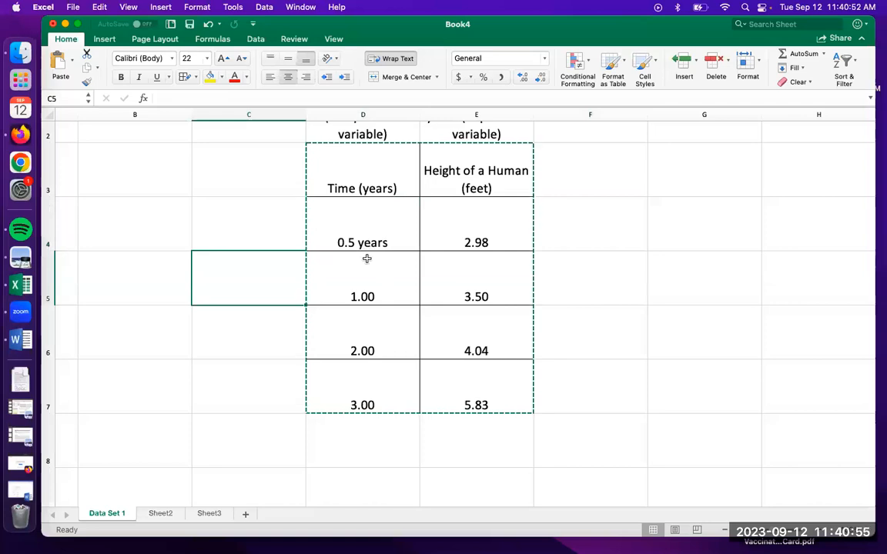
Replace the entry in cell D4 with the plain number 0.5 and select that cell again
{"action": "left_click", "coordinate": [367, 244]}
{"action": "type", "text": "0.5"}
{"action": "left_click", "coordinate": [249, 290]}
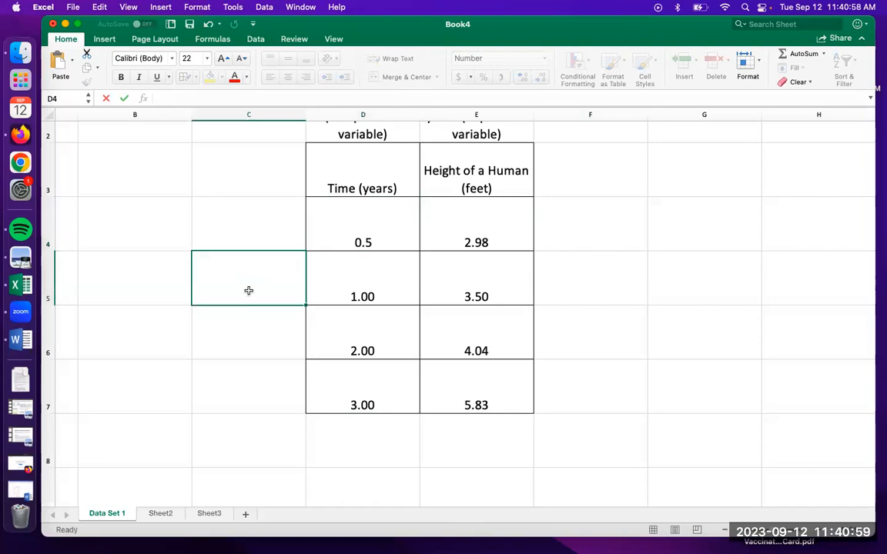
{"action": "left_click", "coordinate": [379, 236]}
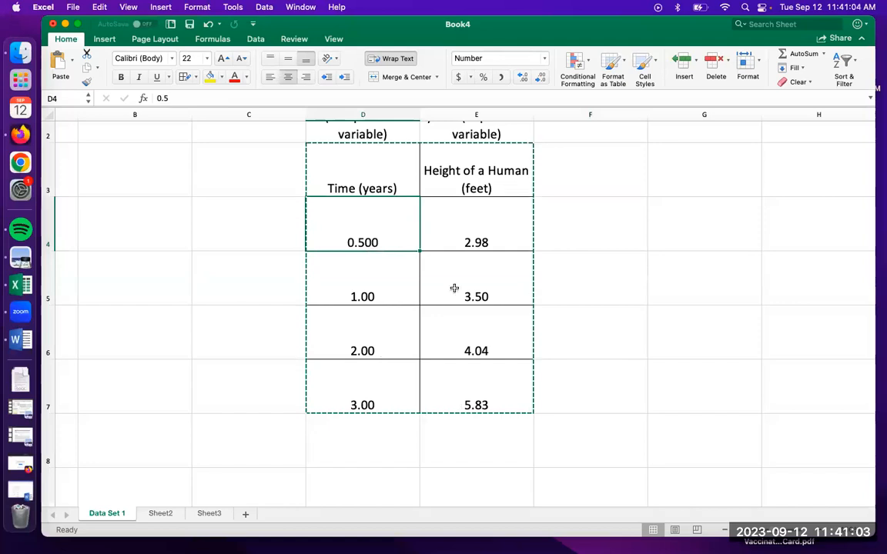
Insert a markers-only scatter chart from the time and height values in D4:E7
{"action": "left_click", "coordinate": [629, 240]}
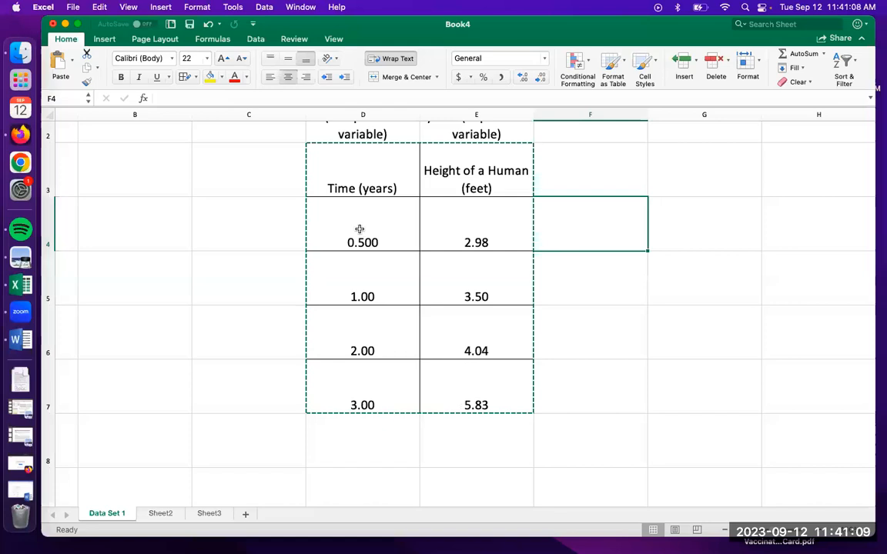
{"action": "left_click_drag", "start_coordinate": [359, 229], "coordinate": [464, 365]}
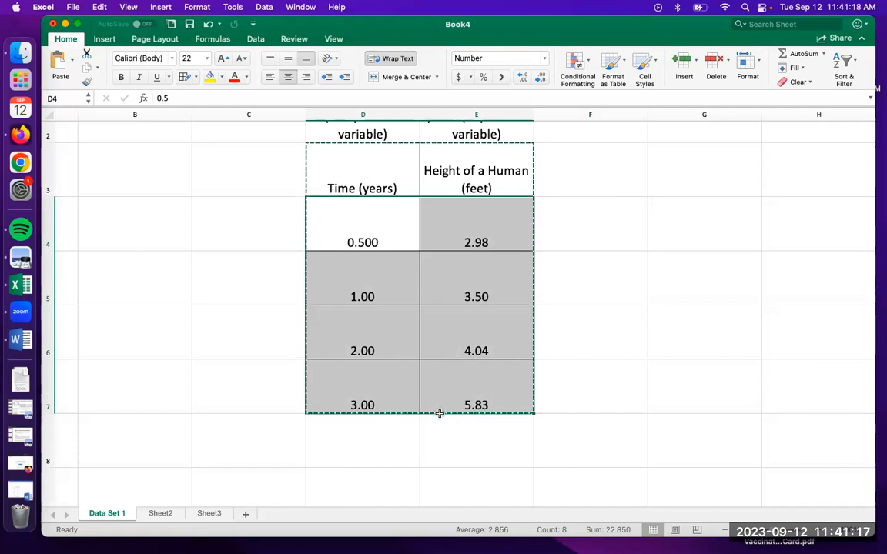
{"action": "left_click", "coordinate": [104, 39]}
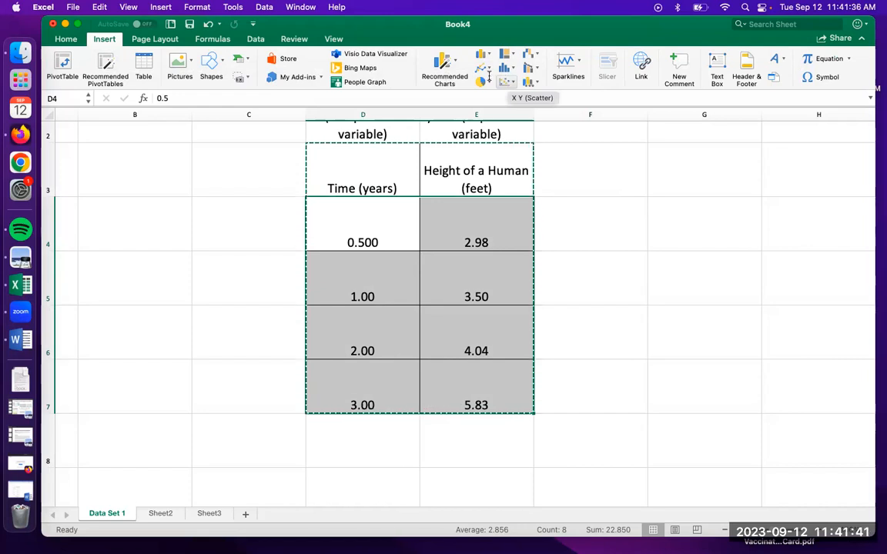
{"action": "left_click", "coordinate": [506, 81]}
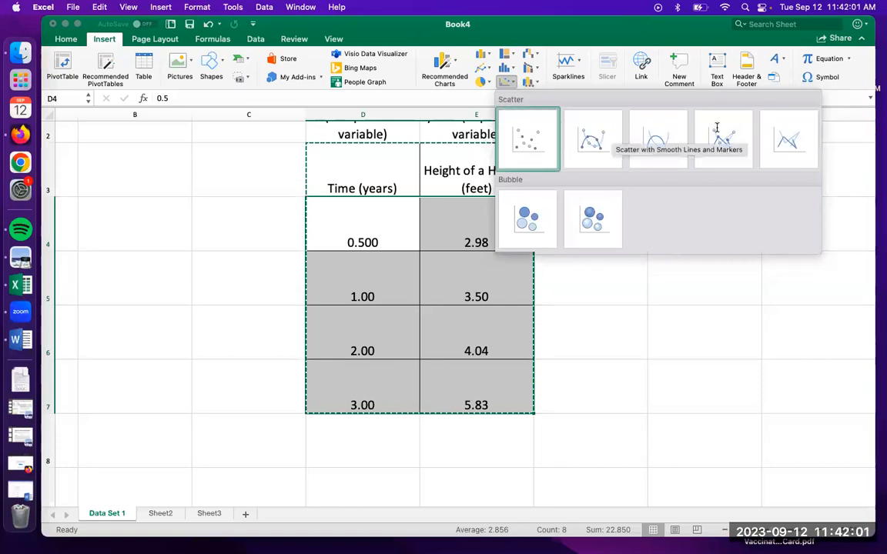
{"action": "left_click", "coordinate": [526, 139]}
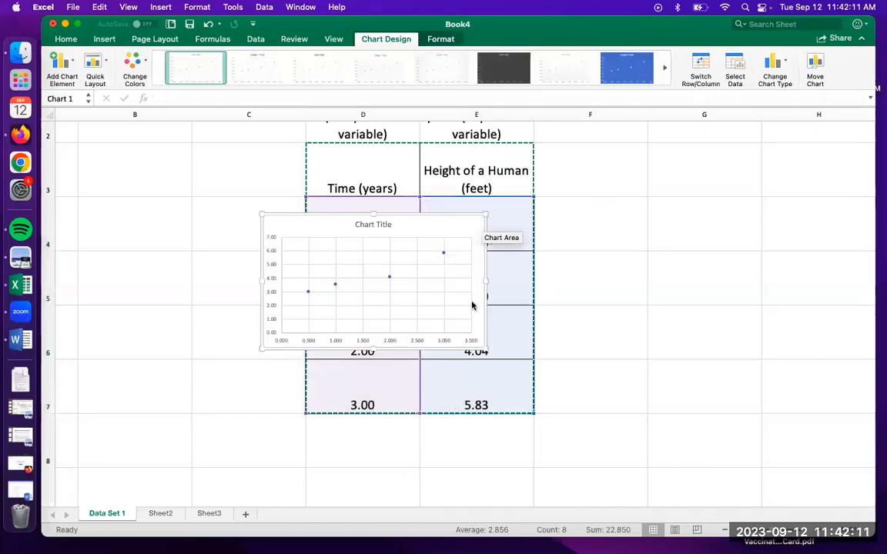
Enlarge the scatter chart to span about five columns and move it beside the table, starting in column F
{"action": "left_click_drag", "start_coordinate": [486, 350], "coordinate": [754, 456]}
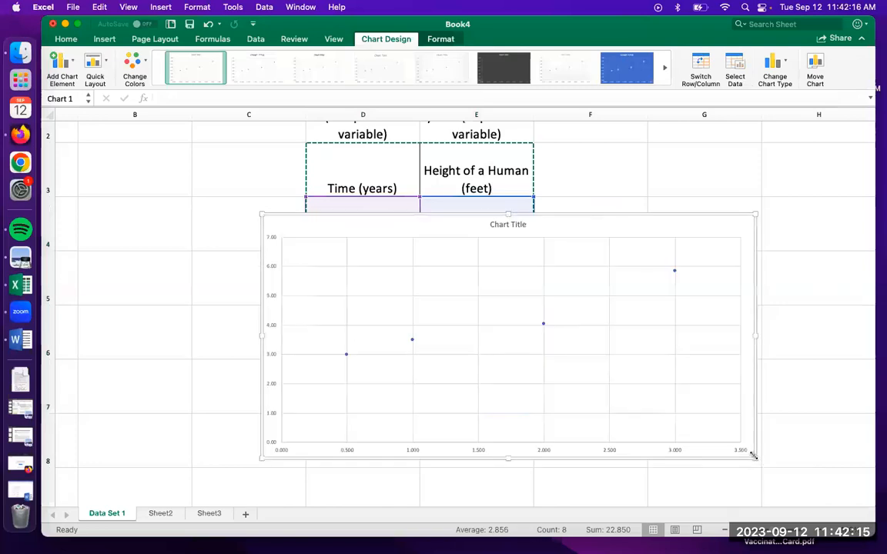
{"action": "left_click_drag", "start_coordinate": [262, 215], "coordinate": [176, 144]}
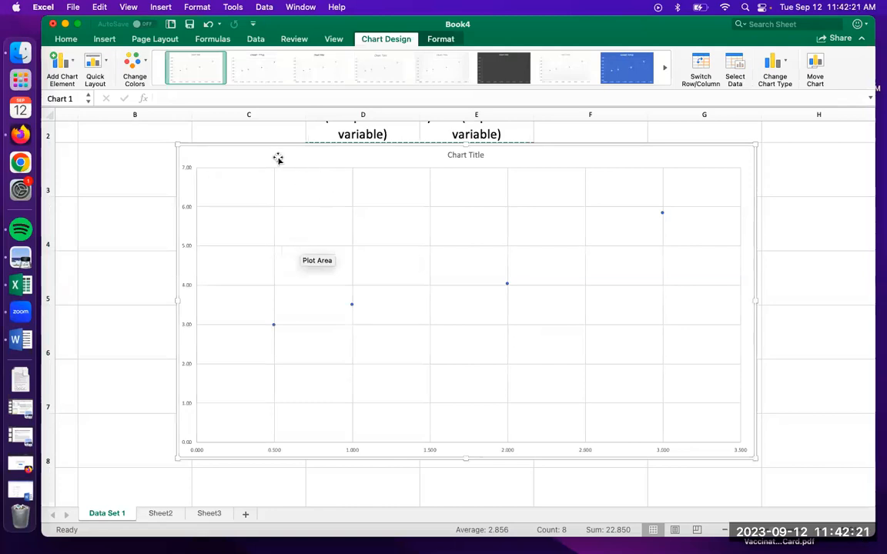
{"action": "left_click_drag", "start_coordinate": [256, 157], "coordinate": [289, 168]}
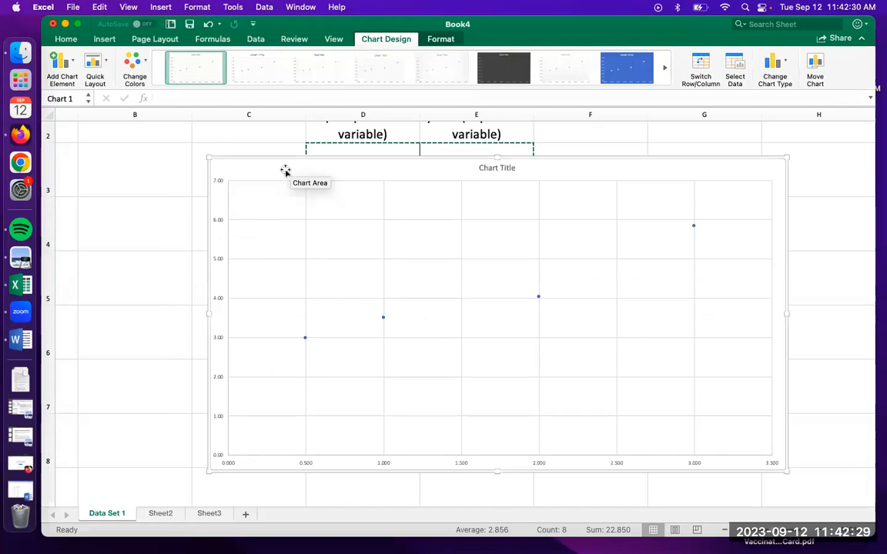
{"action": "left_click_drag", "start_coordinate": [305, 305], "coordinate": [272, 158]}
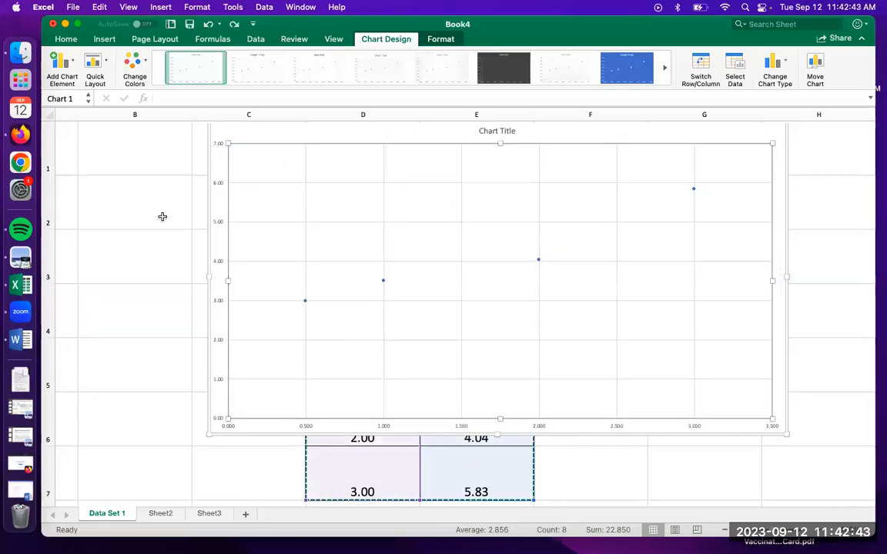
{"action": "scroll", "coordinate": [262, 185], "scroll_direction": "left", "scroll_amount": 1}
{"action": "left_click_drag", "start_coordinate": [284, 132], "coordinate": [239, 151]}
{"action": "left_click_drag", "start_coordinate": [428, 241], "coordinate": [629, 205]}
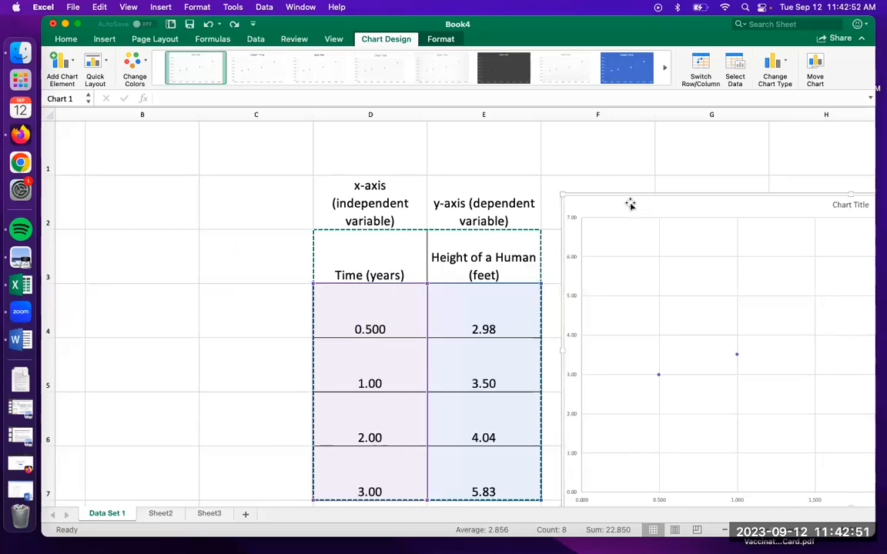
{"action": "scroll", "coordinate": [467, 191], "scroll_direction": "right", "scroll_amount": 5}
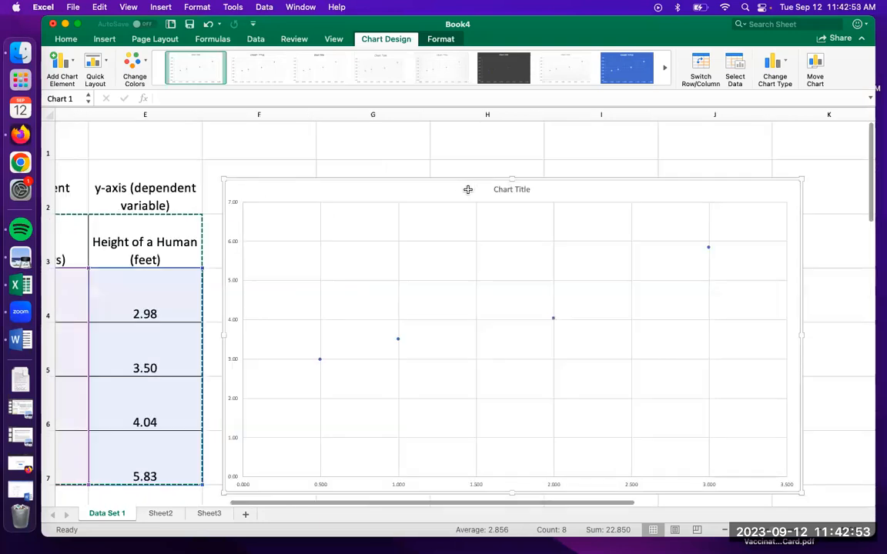
{"action": "scroll", "coordinate": [467, 190], "scroll_direction": "down", "scroll_amount": 2}
{"action": "scroll", "coordinate": [467, 189], "scroll_direction": "left", "scroll_amount": 1}
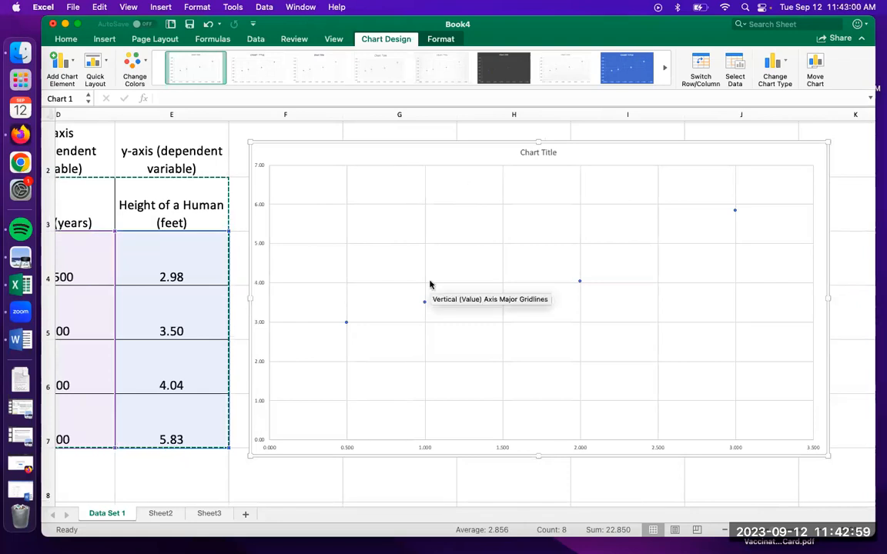
Set the font size of the chart's vertical axis labels to 16
{"action": "left_click", "coordinate": [257, 206]}
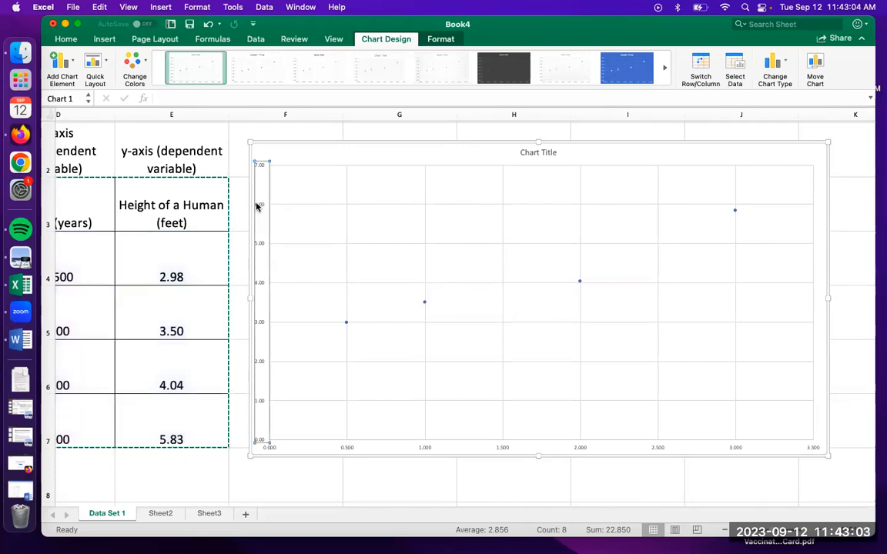
{"action": "right_click", "coordinate": [257, 206]}
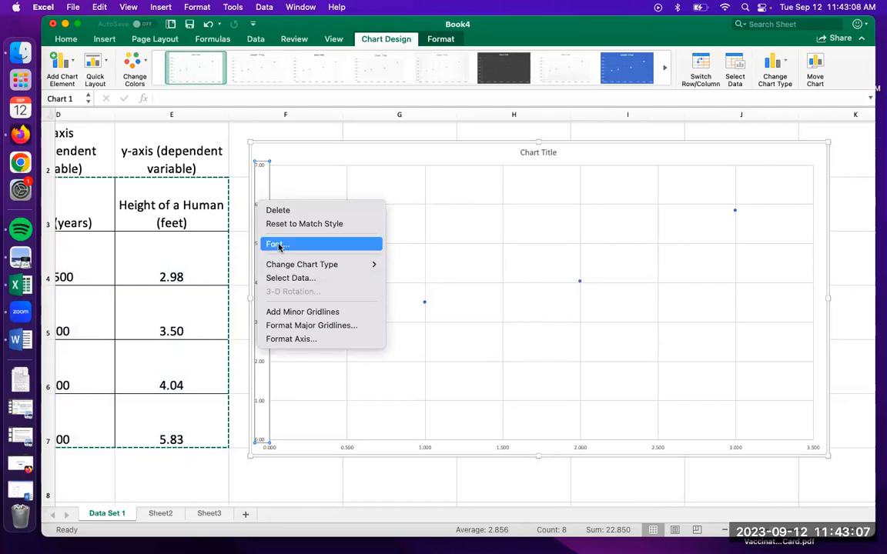
{"action": "left_click", "coordinate": [284, 172]}
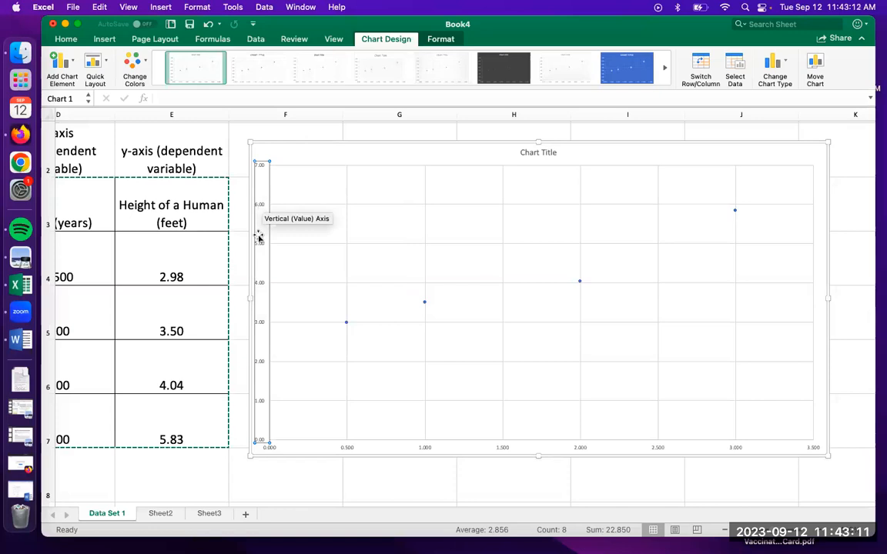
{"action": "right_click", "coordinate": [260, 286]}
{"action": "left_click", "coordinate": [291, 325]}
{"action": "left_click", "coordinate": [562, 209]}
{"action": "key", "text": "BackSpace"}
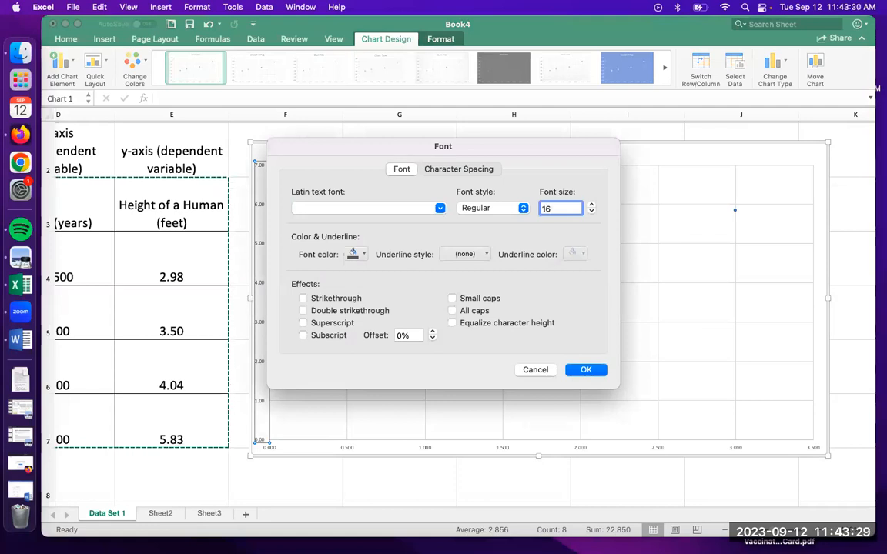
{"action": "key", "text": "Return"}
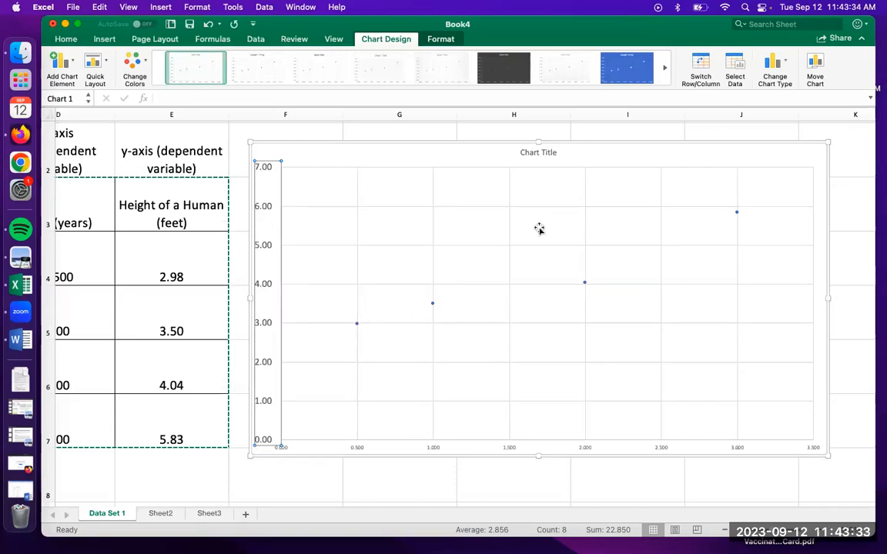
Set the font size of the chart's horizontal axis labels to 16
{"action": "left_click", "coordinate": [433, 451]}
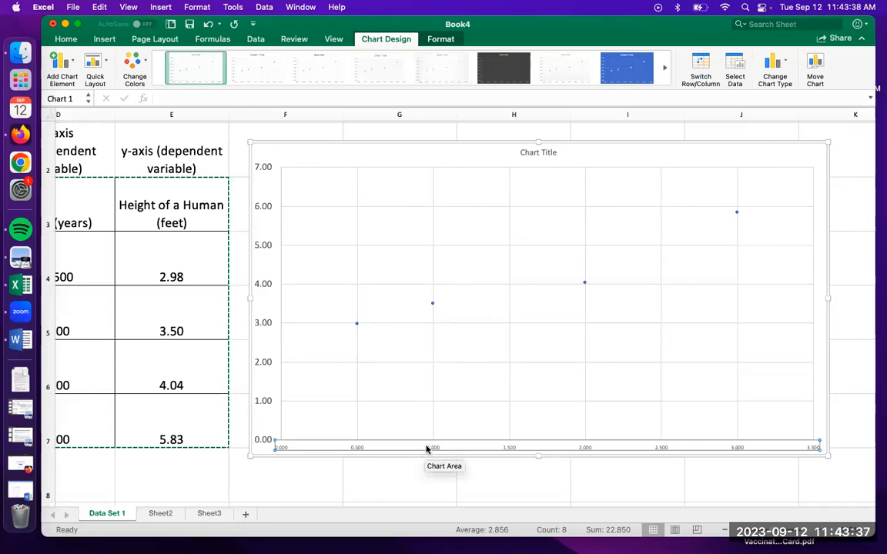
{"action": "right_click", "coordinate": [434, 448]}
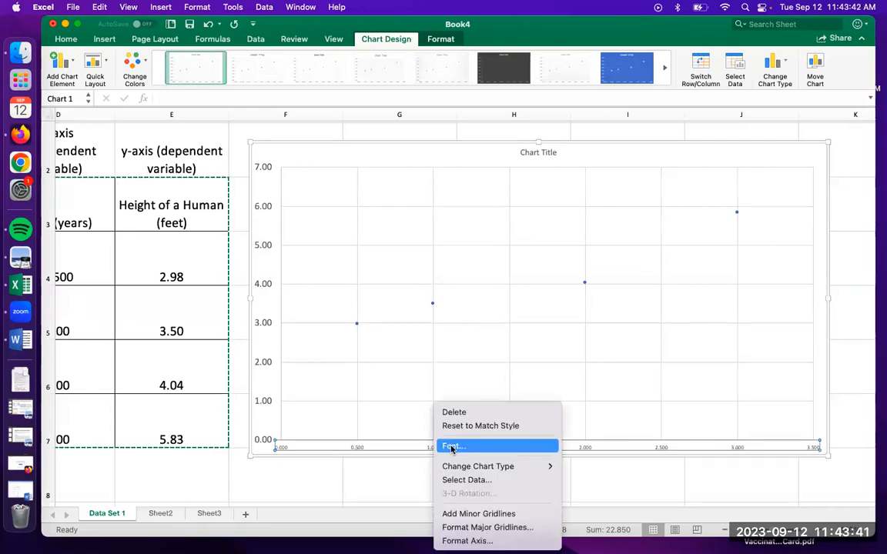
{"action": "left_click", "coordinate": [452, 447]}
{"action": "left_click", "coordinate": [560, 207]}
{"action": "key", "text": "BackSpace"}
{"action": "type", "text": "16"}
{"action": "key", "text": "Return"}
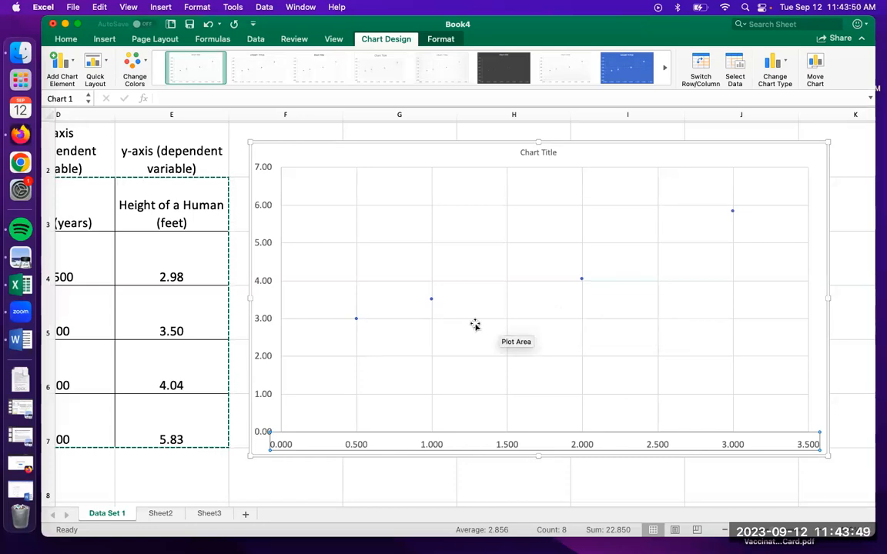
Replace the placeholder chart title with "Growth of a Human over a period of time"
{"action": "left_click", "coordinate": [535, 153]}
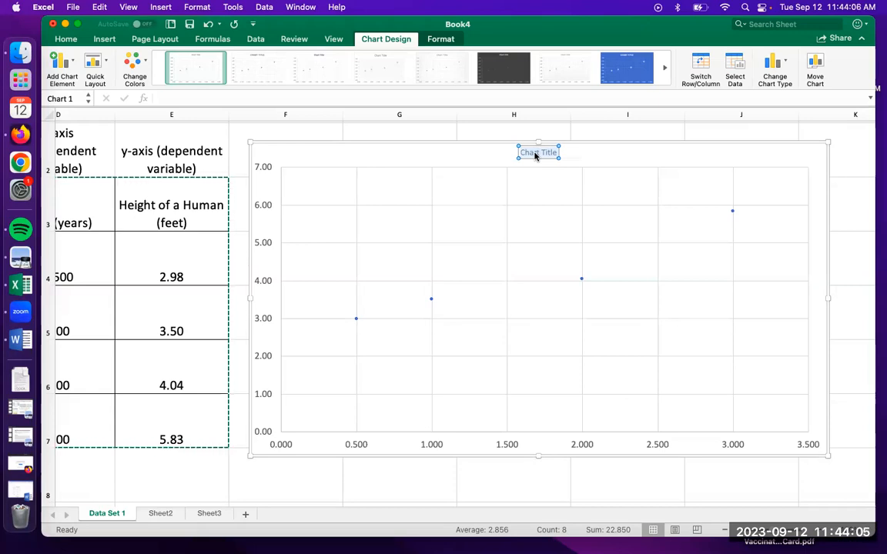
{"action": "key", "text": "BackSpace"}
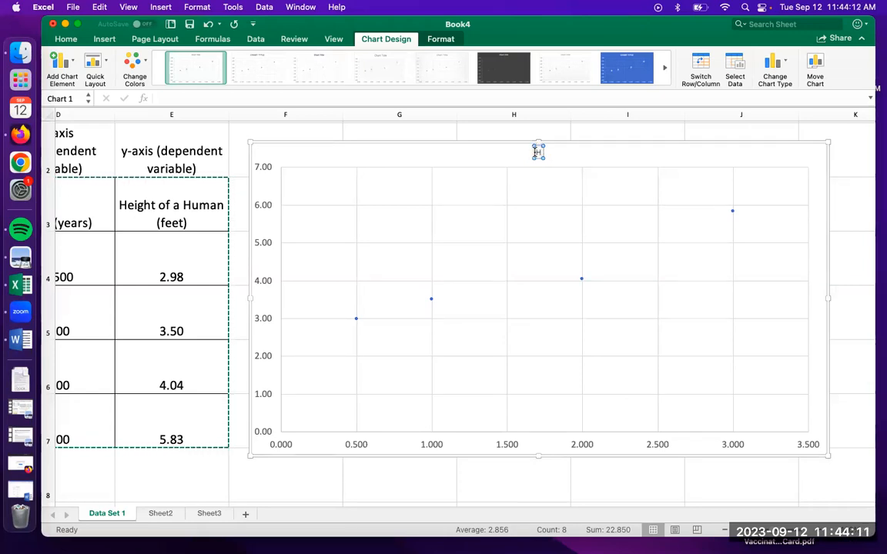
{"action": "type", "text": "Growth of a Human over"}
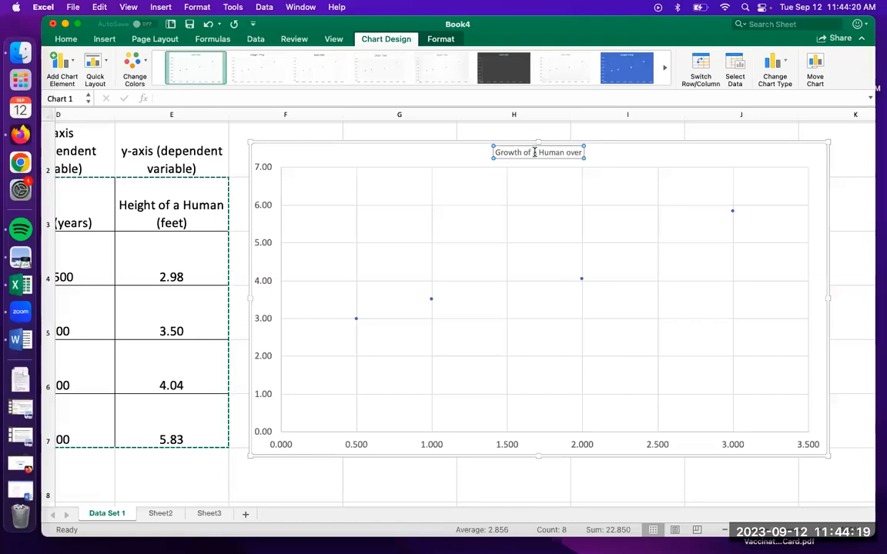
{"action": "type", "text": " a period of time"}
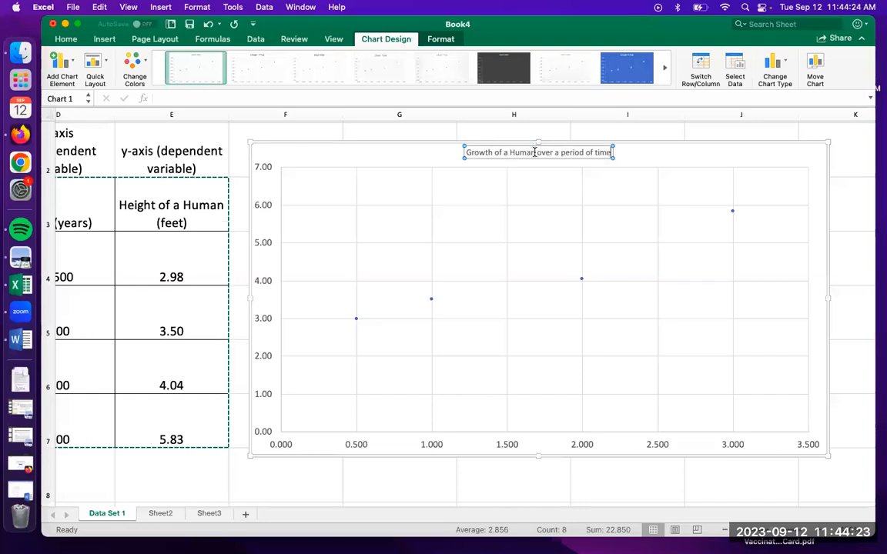
Increase the font size of the entire chart title and deselect it
{"action": "key", "text": "super+a"}
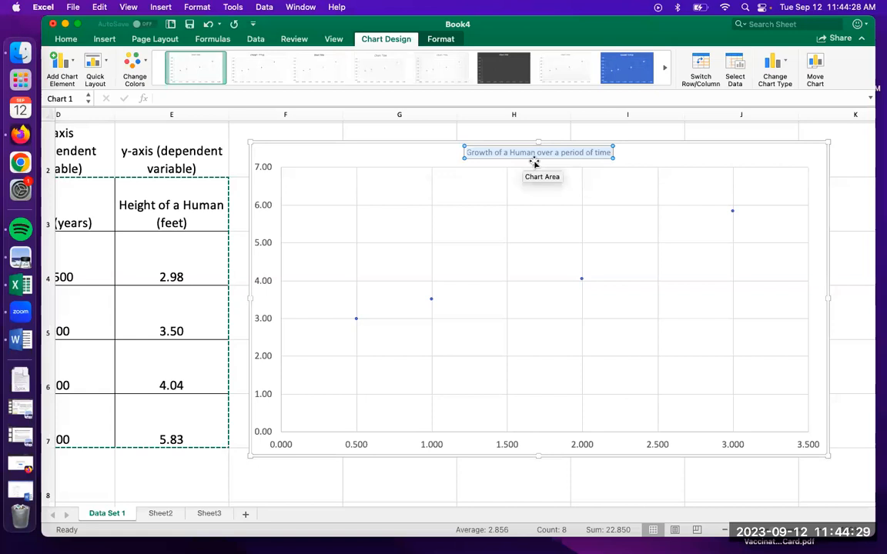
{"action": "right_click", "coordinate": [573, 154]}
{"action": "left_click", "coordinate": [583, 205]}
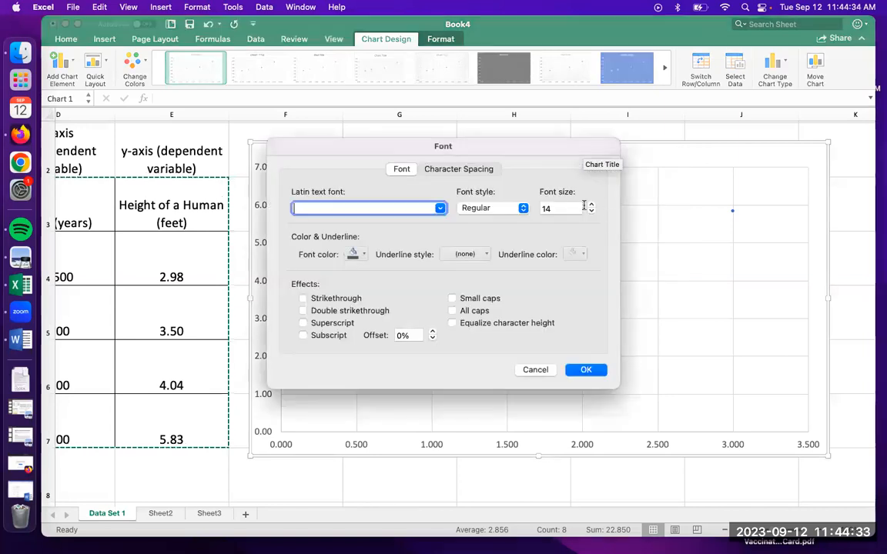
{"action": "left_click", "coordinate": [573, 209]}
{"action": "key", "text": "BackSpace"}
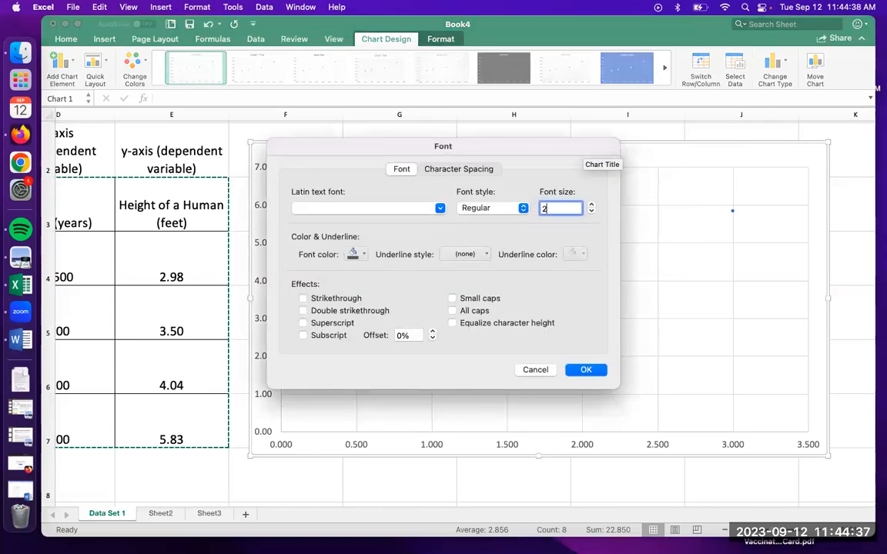
{"action": "key", "text": "Return"}
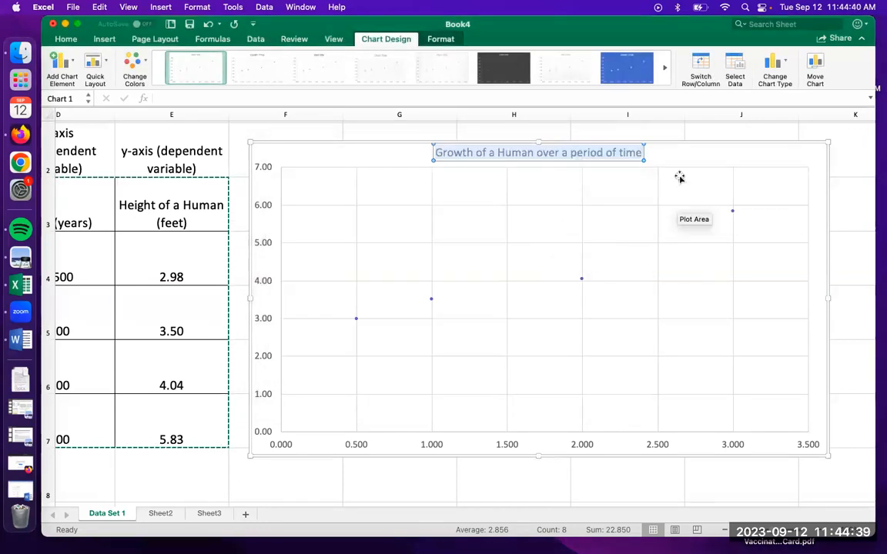
{"action": "left_click", "coordinate": [679, 153]}
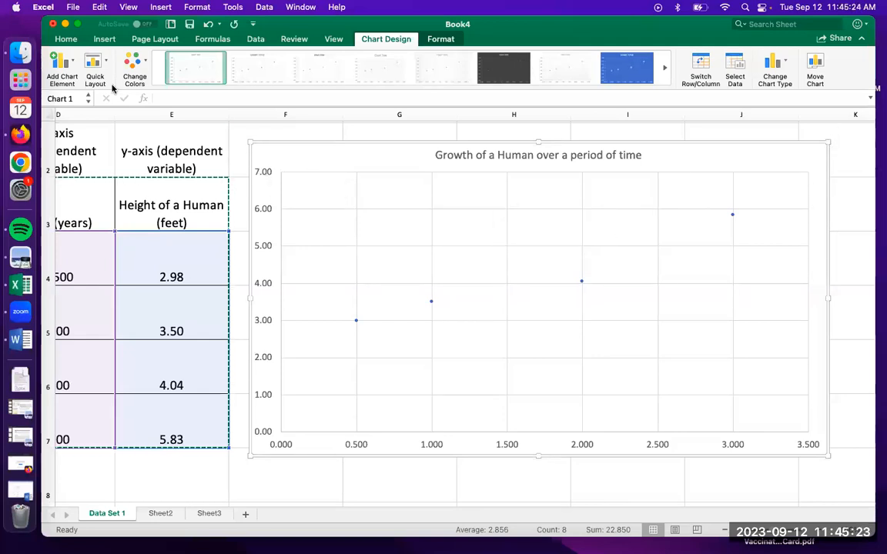
{"action": "left_click", "coordinate": [261, 174]}
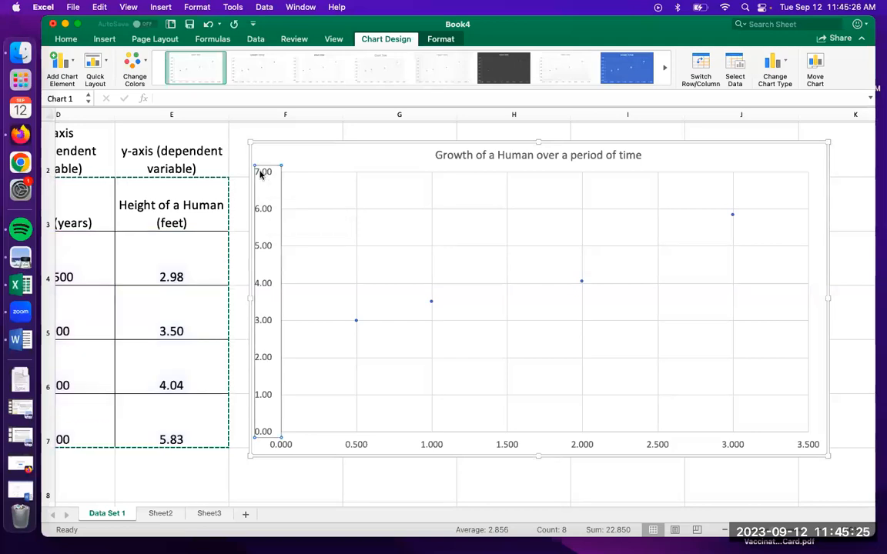
{"action": "right_click", "coordinate": [261, 174]}
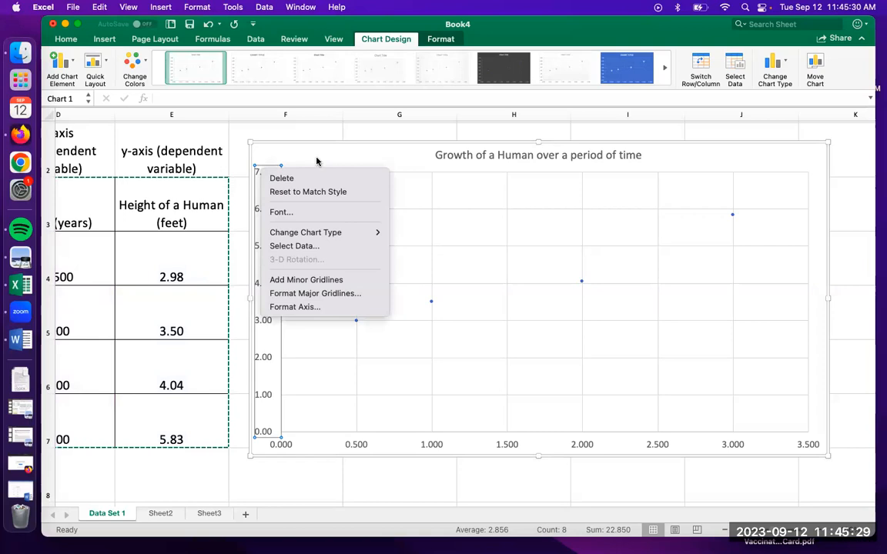
{"action": "key", "text": "Escape"}
Add a horizontal axis title to the scatter chart reading "Time (years)"
{"action": "left_click", "coordinate": [66, 69]}
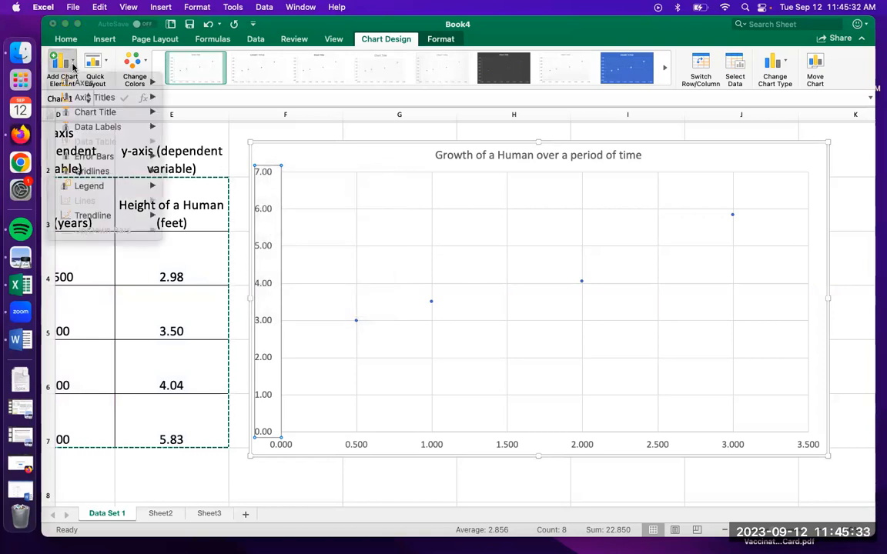
{"action": "mouse_move", "coordinate": [82, 100]}
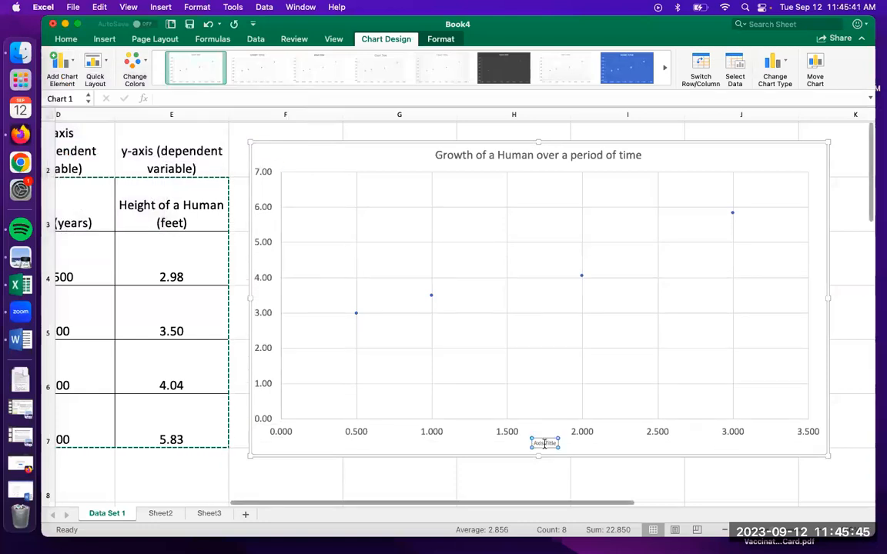
{"action": "triple_click", "coordinate": [544, 443]}
{"action": "type", "text": "Time"}
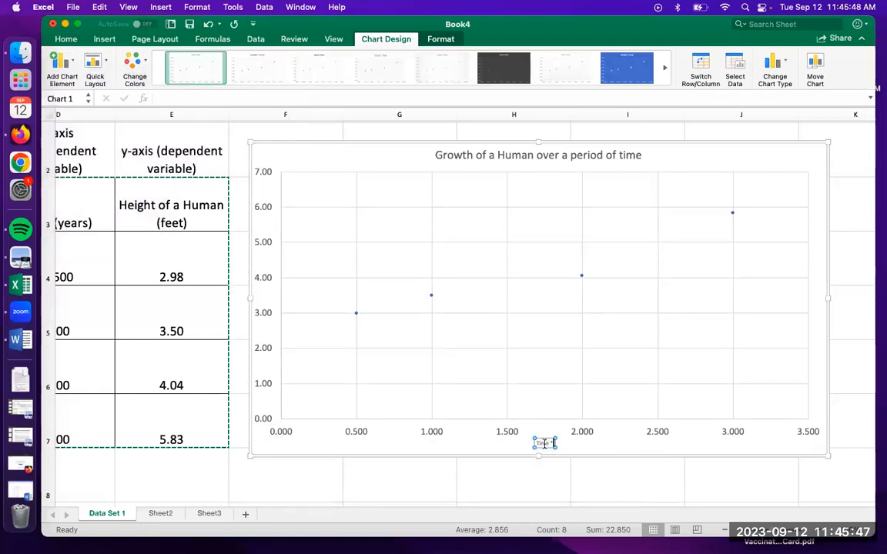
{"action": "type", "text": " (years)"}
Set the font size of the "Time (years)" horizontal axis title to 24
{"action": "right_click", "coordinate": [545, 444]}
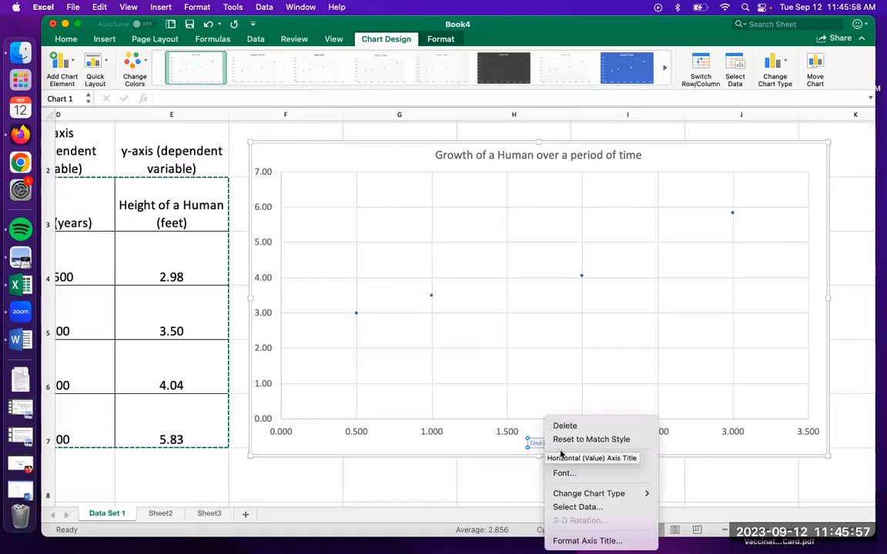
{"action": "left_click", "coordinate": [608, 289]}
{"action": "double_click", "coordinate": [548, 207]}
{"action": "type", "text": "2"}
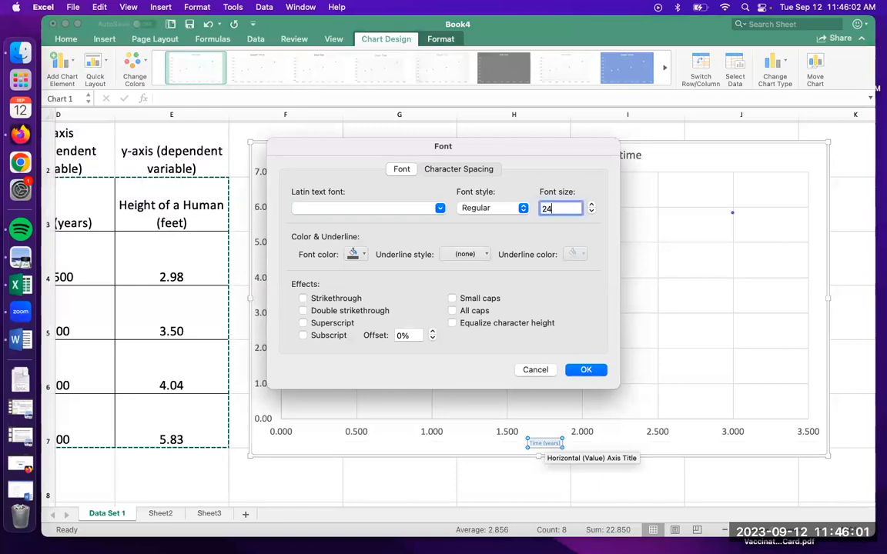
{"action": "type", "text": "4"}
{"action": "key", "text": "Return"}
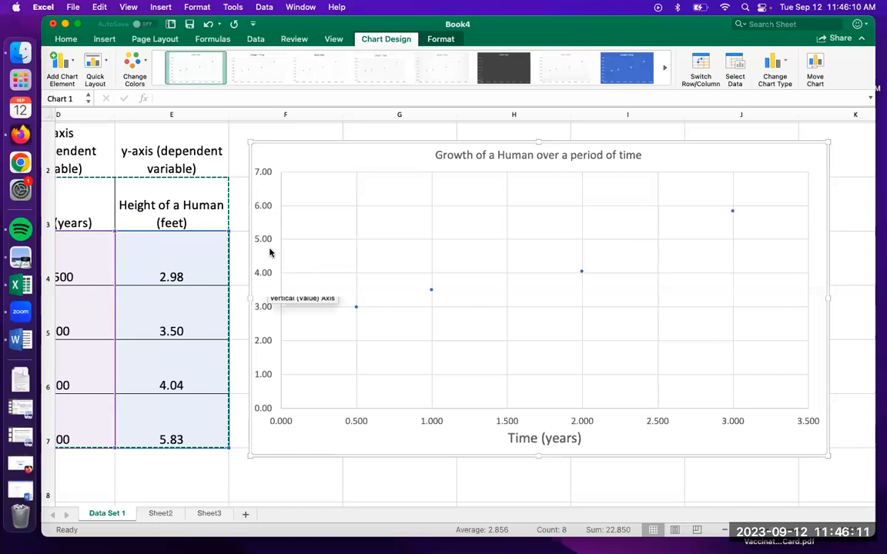
Add a vertical axis title to the scatter chart reading "Height of a Human (feet)"
{"action": "left_click", "coordinate": [61, 63]}
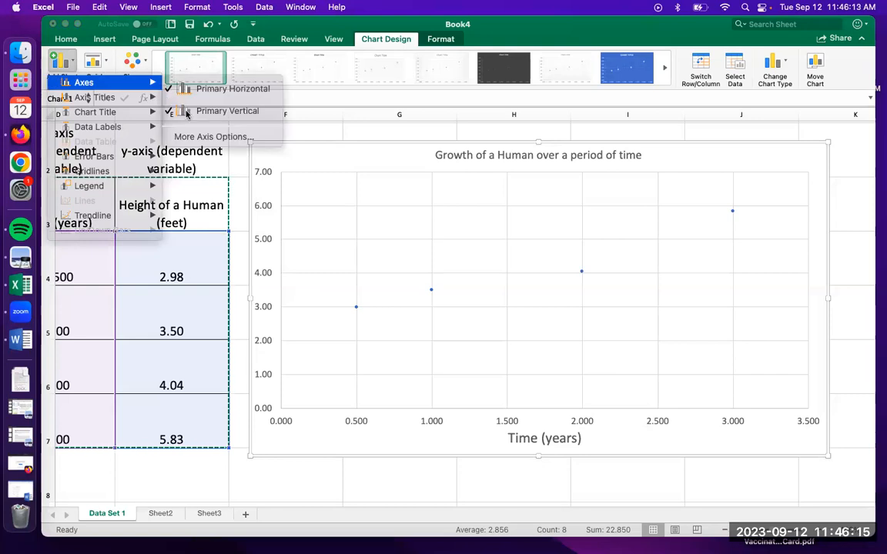
{"action": "mouse_move", "coordinate": [123, 97]}
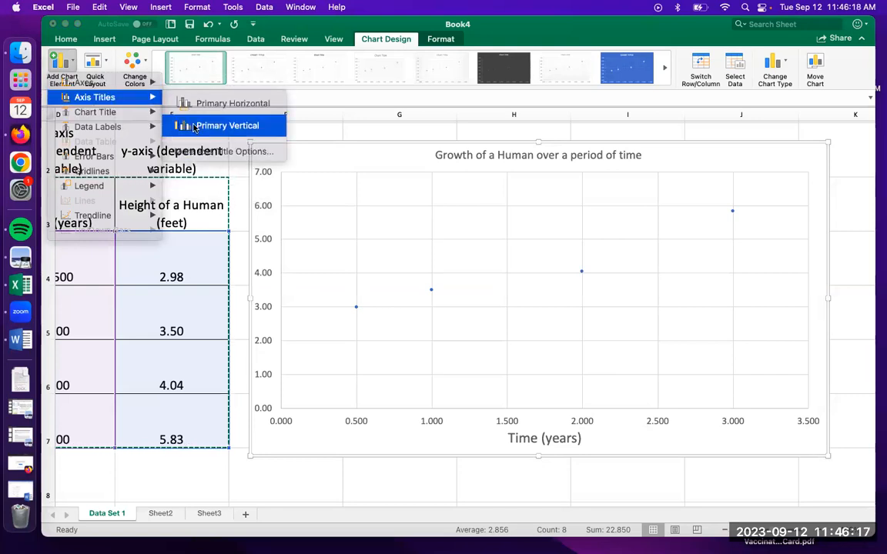
{"action": "left_click", "coordinate": [193, 127]}
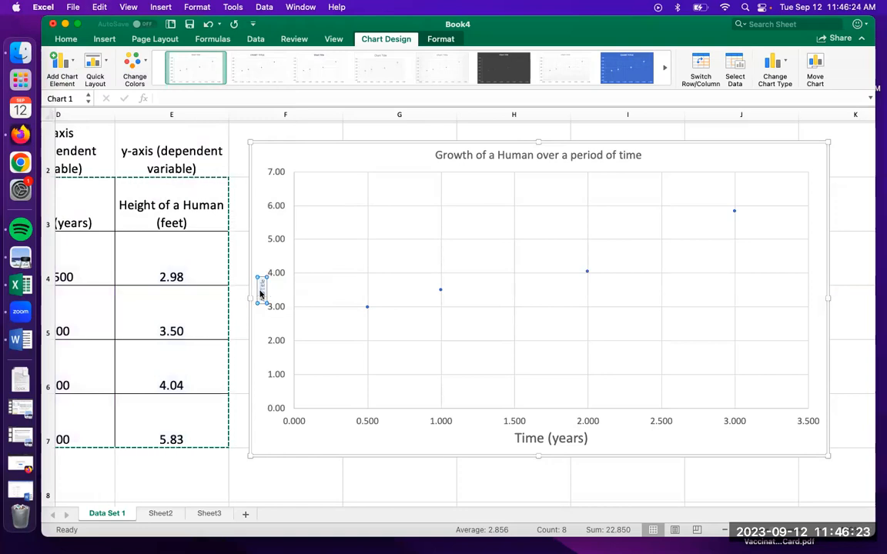
{"action": "type", "text": "Height of a Human"}
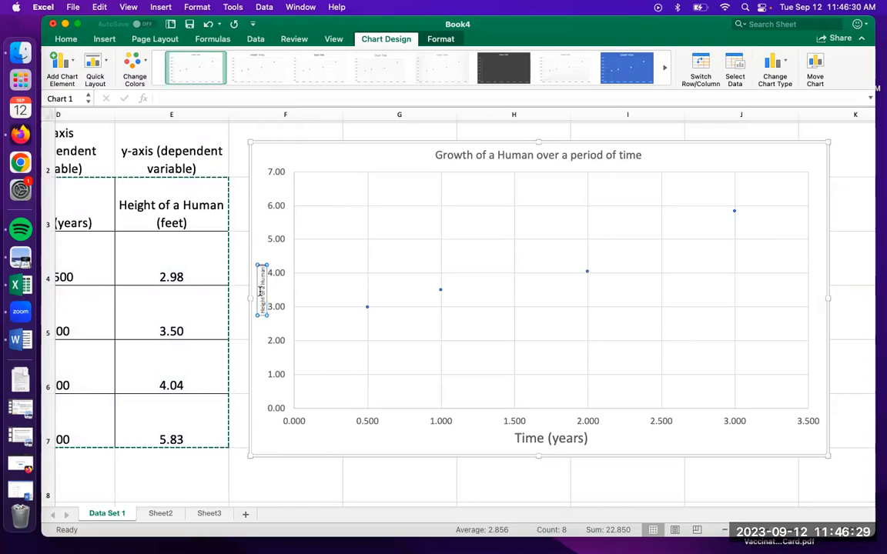
{"action": "type", "text": " (feet"}
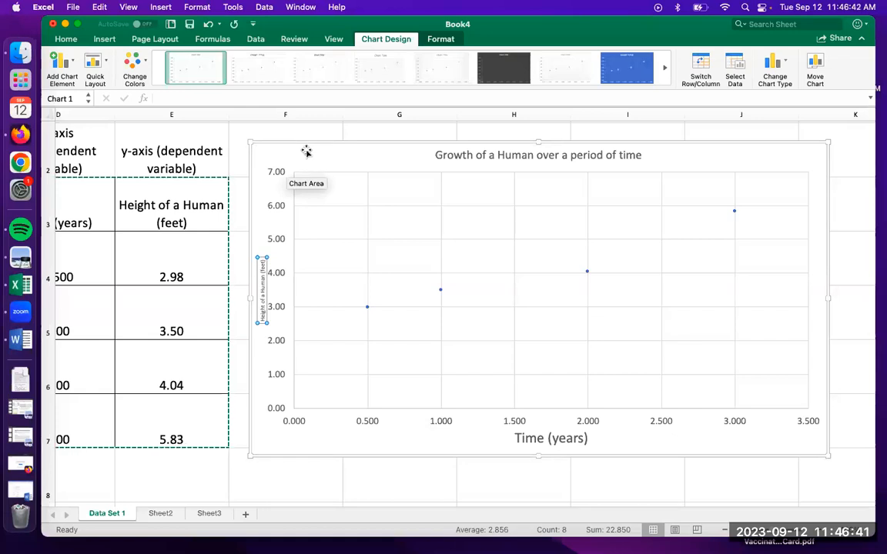
Set the font size of the "Height of a Human (feet)" vertical axis title to 24 and deselect it
{"action": "right_click", "coordinate": [261, 263]}
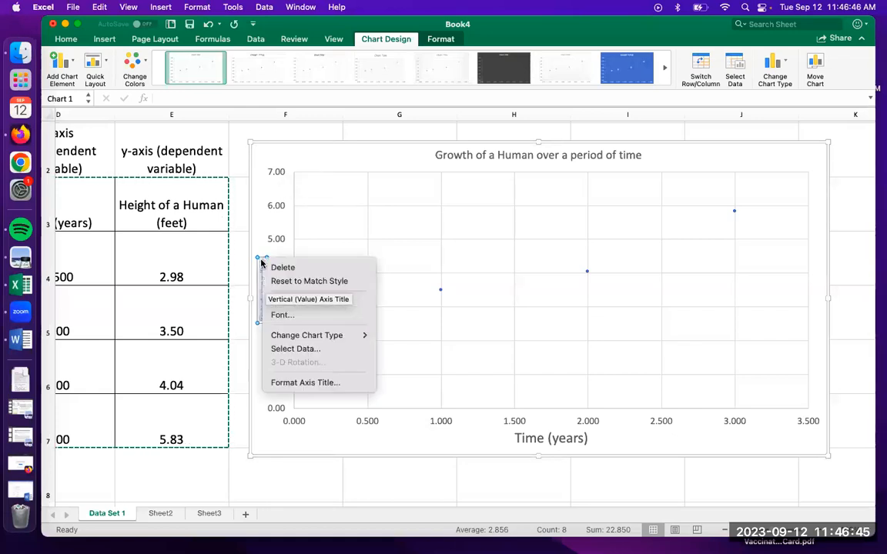
{"action": "left_click", "coordinate": [325, 317]}
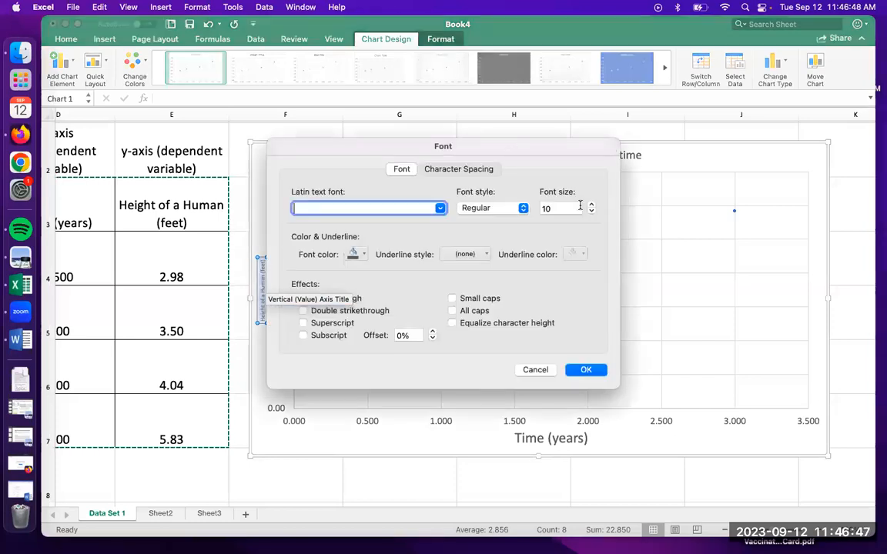
{"action": "double_click", "coordinate": [573, 208]}
{"action": "type", "text": "24"}
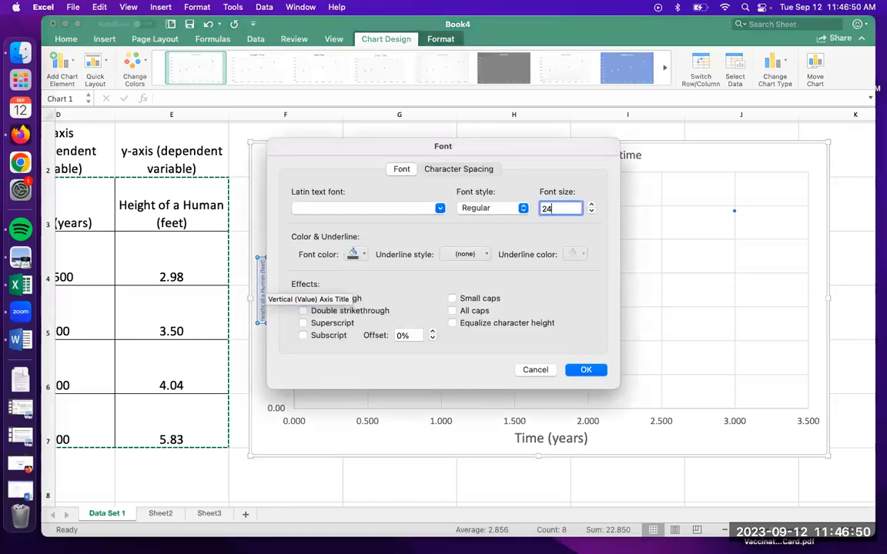
{"action": "key", "text": "Return"}
{"action": "left_click", "coordinate": [367, 441]}
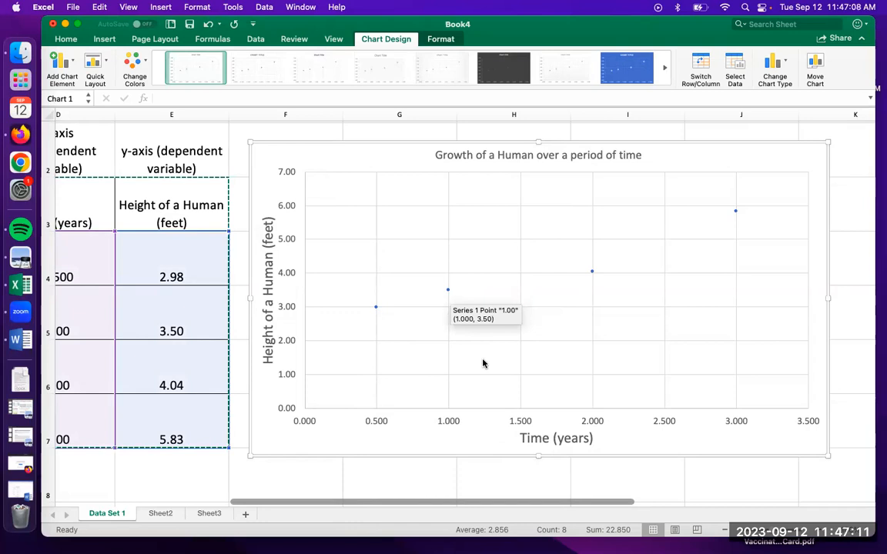
{"action": "right_click", "coordinate": [449, 290]}
{"action": "mouse_move", "coordinate": [515, 333]}
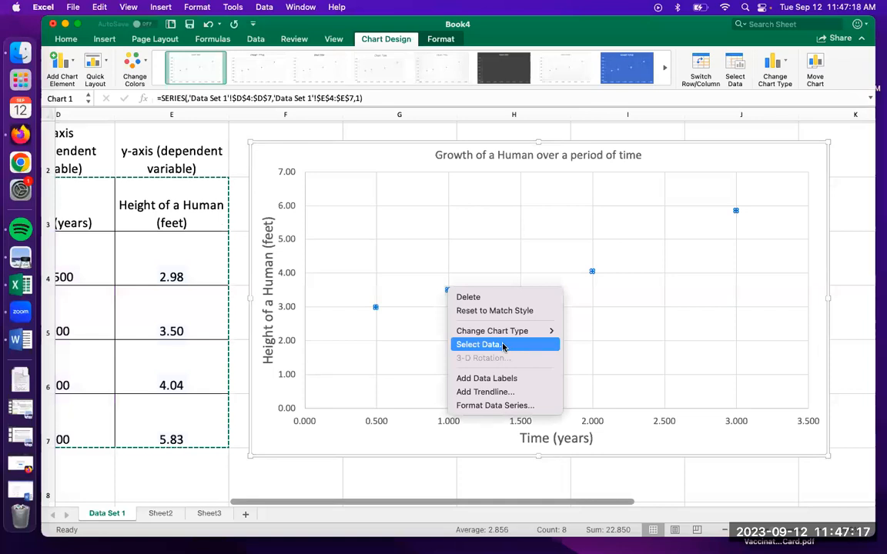
{"action": "left_click", "coordinate": [503, 344]}
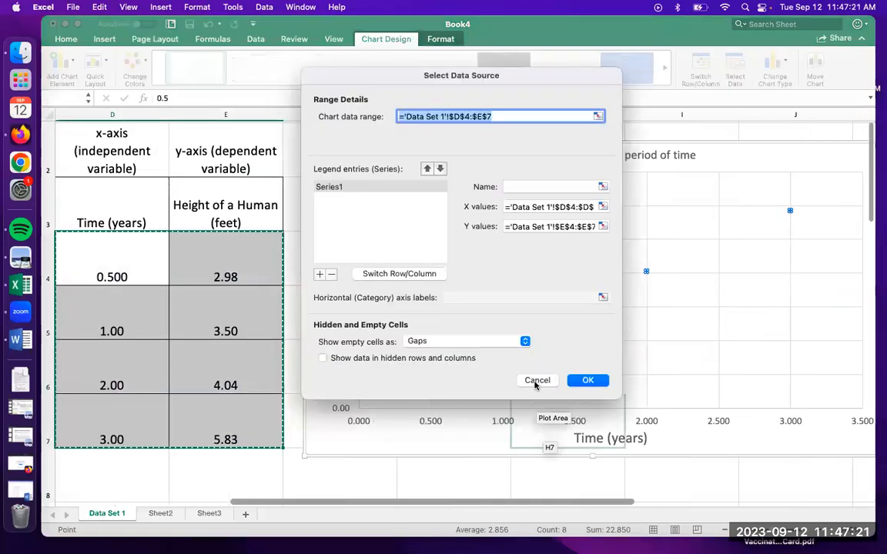
{"action": "left_click", "coordinate": [537, 381]}
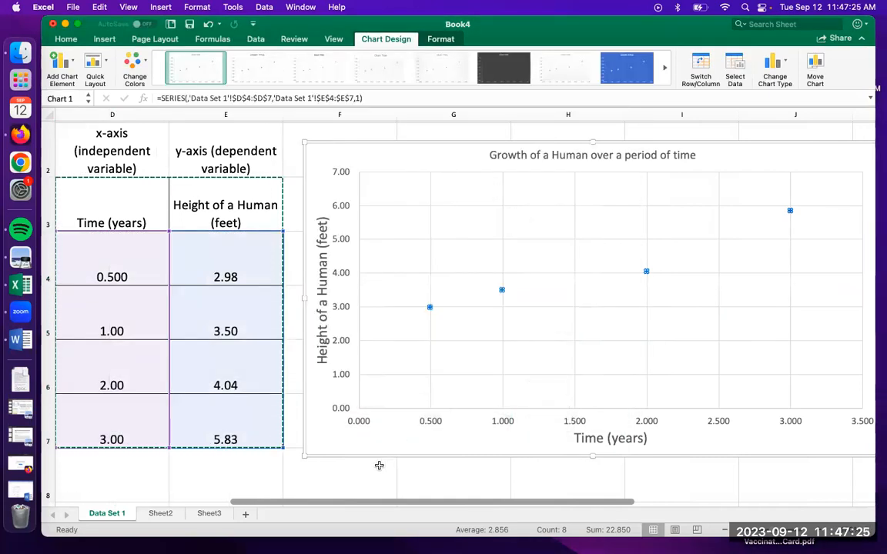
{"action": "scroll", "coordinate": [378, 465], "scroll_direction": "right", "scroll_amount": 4}
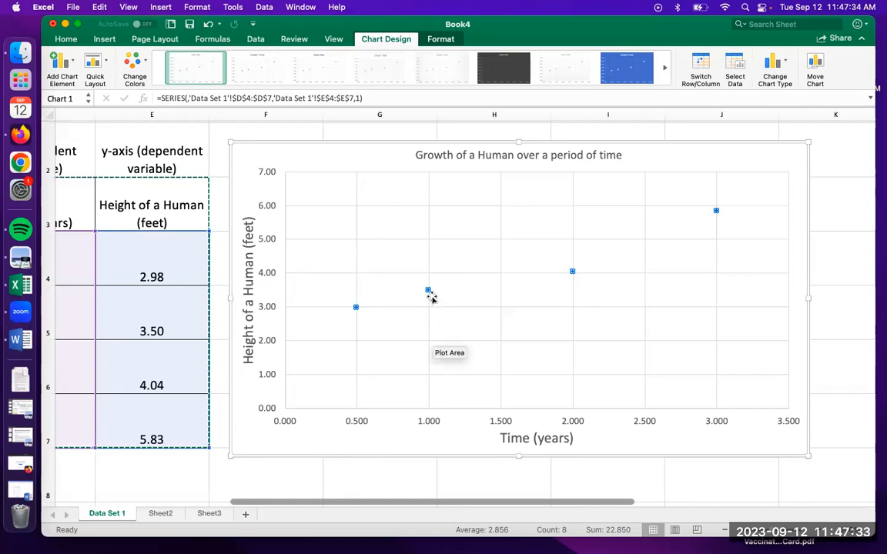
Add a linear trendline to the plotted height data series
{"action": "left_click", "coordinate": [419, 330]}
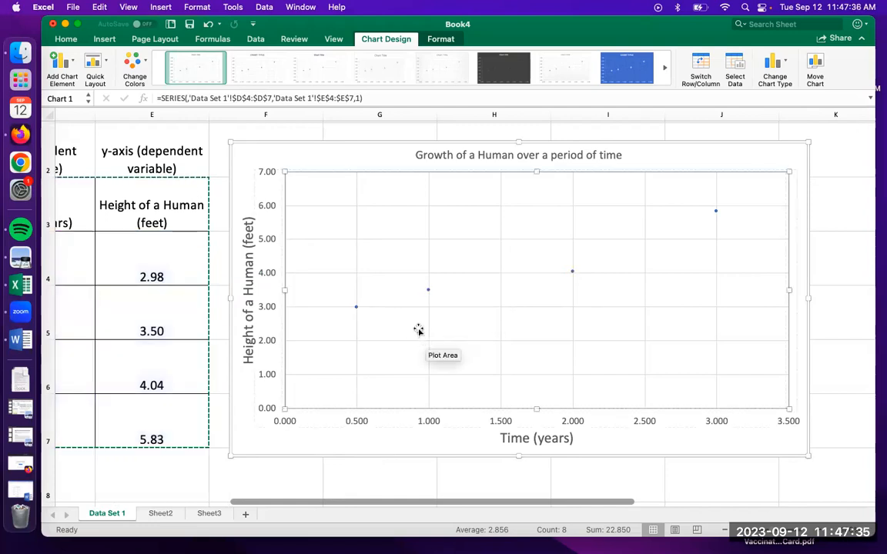
{"action": "left_click", "coordinate": [423, 291]}
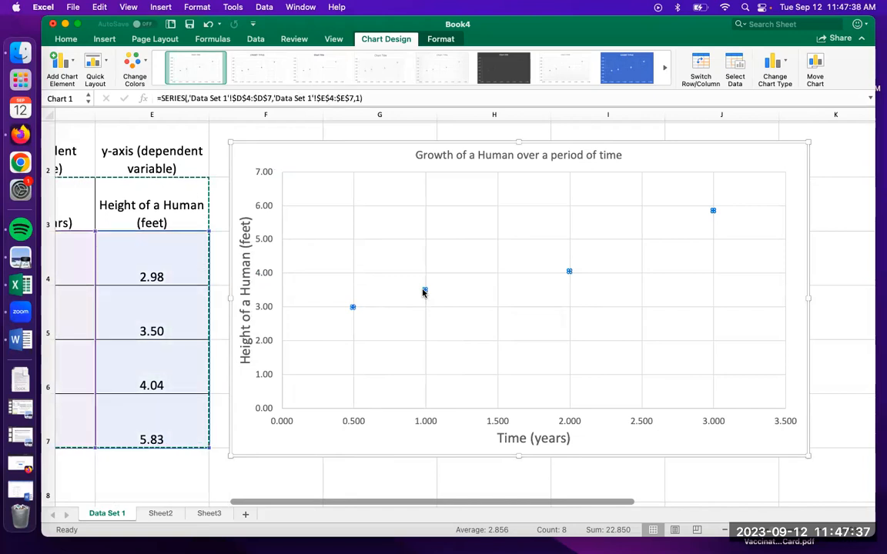
{"action": "right_click", "coordinate": [570, 273]}
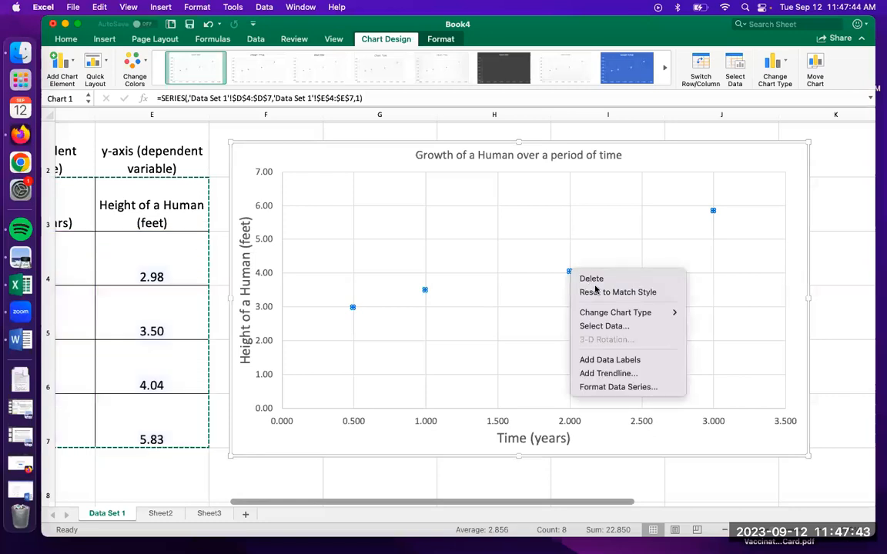
{"action": "left_click", "coordinate": [603, 375]}
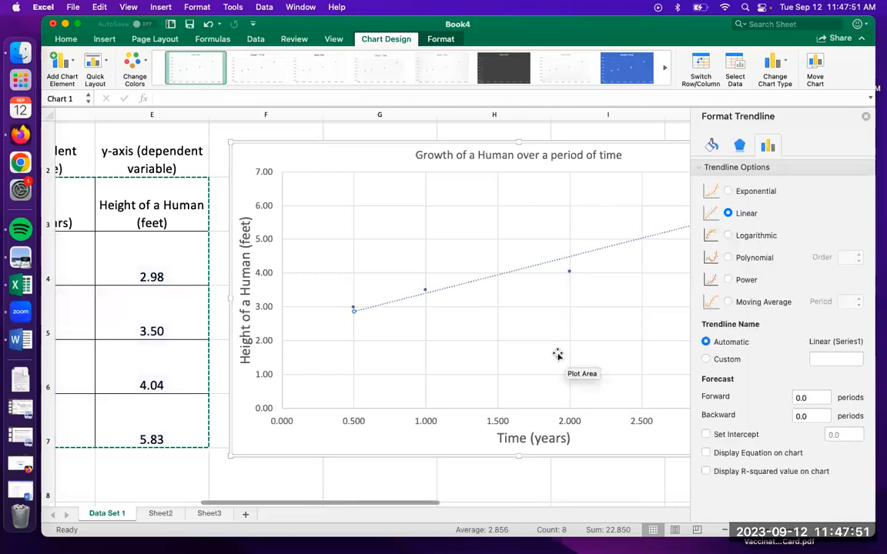
{"action": "scroll", "coordinate": [558, 355], "scroll_direction": "right", "scroll_amount": 5}
{"action": "scroll", "coordinate": [558, 355], "scroll_direction": "right", "scroll_amount": 4}
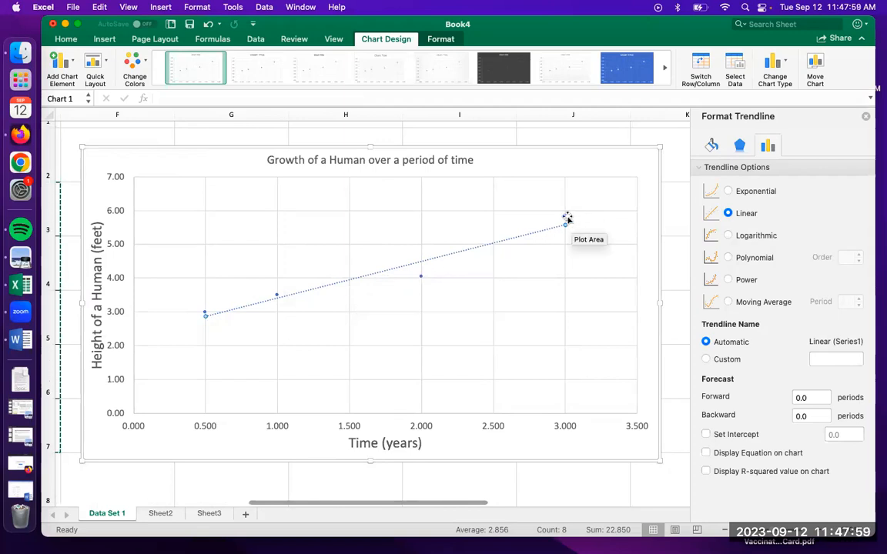
Display the trendline's equation and R-squared value on the chart
{"action": "left_click", "coordinate": [590, 157]}
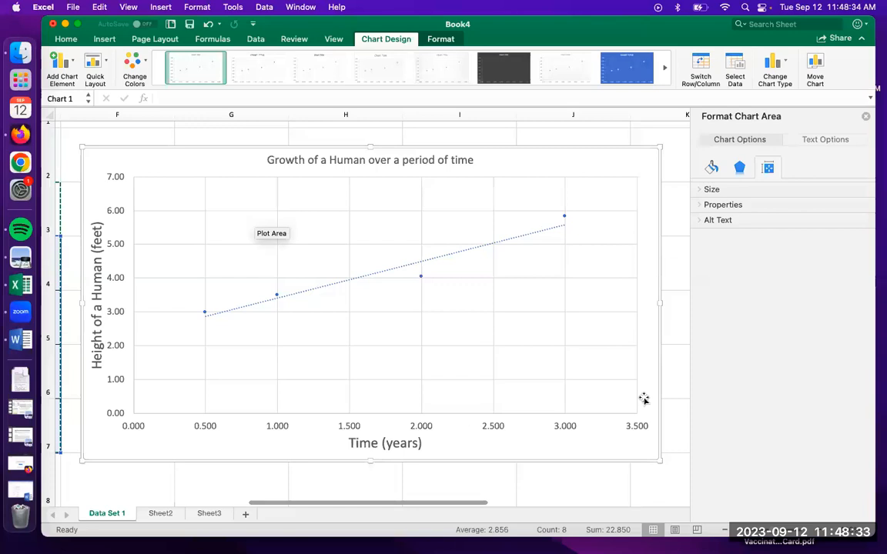
{"action": "left_click", "coordinate": [442, 258]}
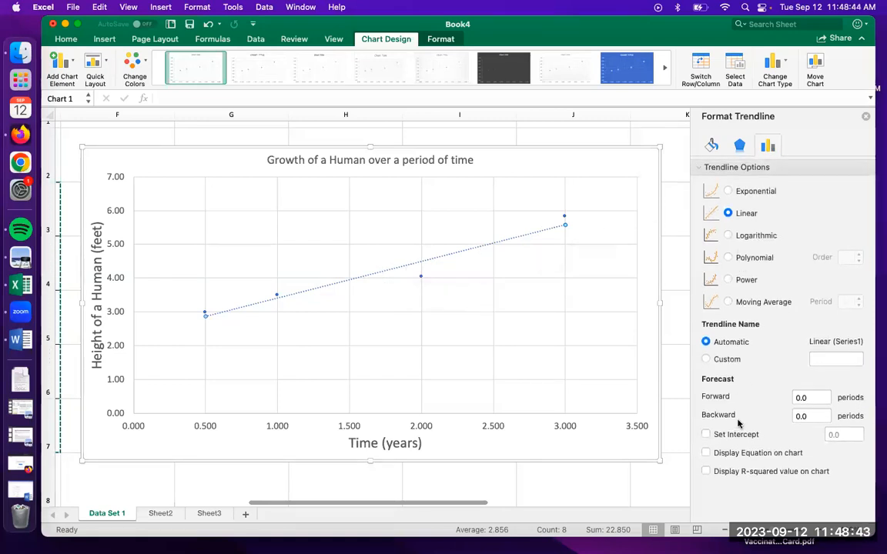
{"action": "left_click", "coordinate": [706, 453]}
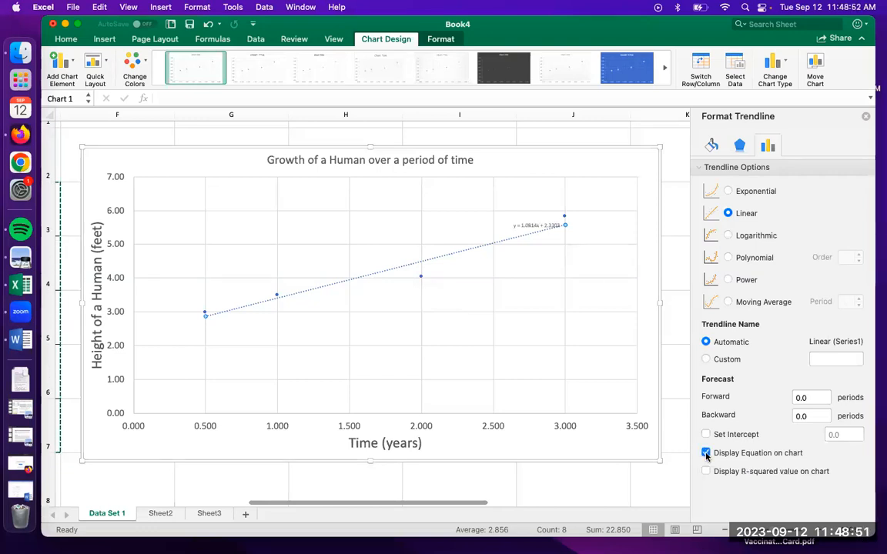
{"action": "left_click", "coordinate": [706, 472]}
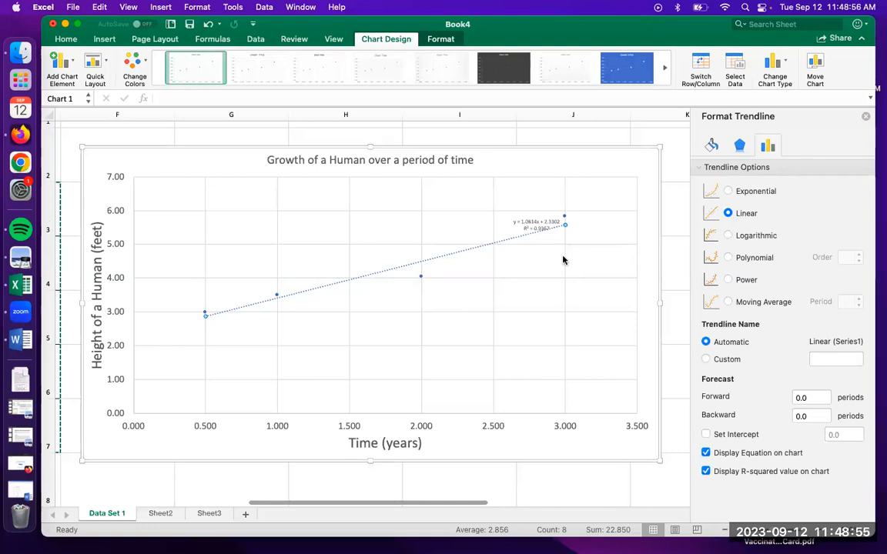
Enlarge the font of the trendline's equation and R-squared label to roughly match the axis titles
{"action": "left_click", "coordinate": [531, 224]}
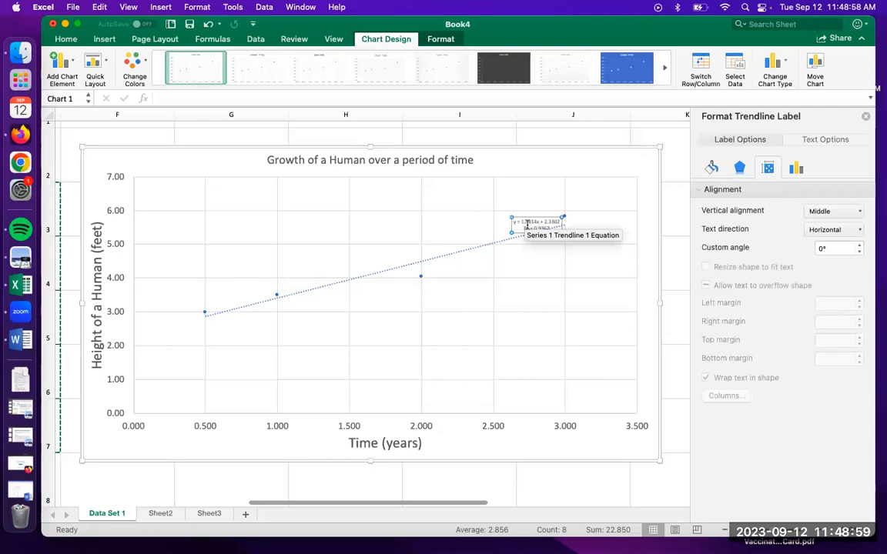
{"action": "key", "text": "super+v"}
{"action": "left_click", "coordinate": [527, 225]}
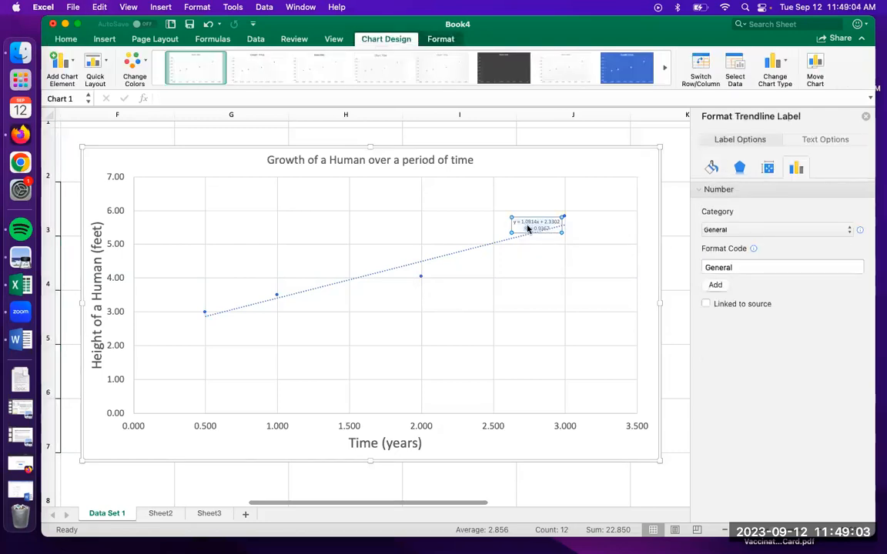
{"action": "right_click", "coordinate": [528, 227]}
{"action": "left_click", "coordinate": [575, 278]}
{"action": "double_click", "coordinate": [562, 206]}
{"action": "type", "text": "9"}
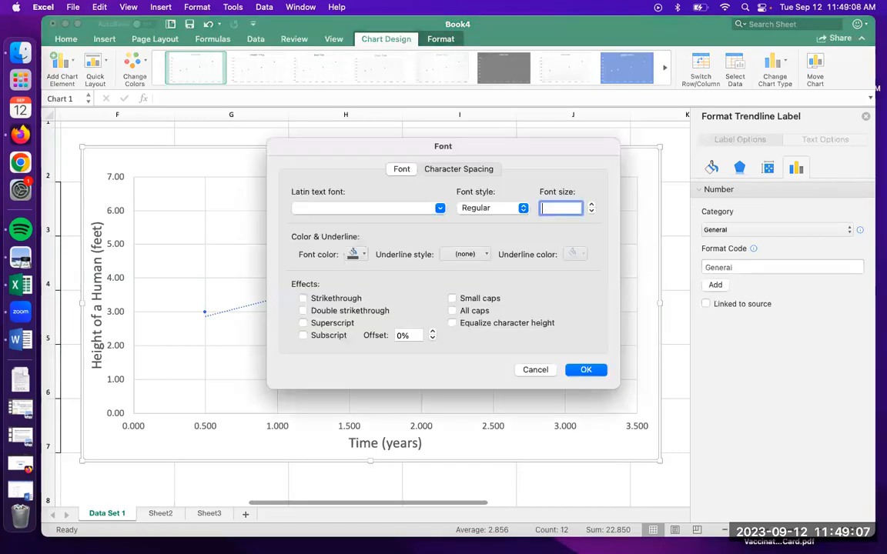
{"action": "type", "text": "6"}
{"action": "key", "text": "Return"}
Move the trendline's equation and R-squared label to the empty plot area above the middle of the trendline
{"action": "left_click_drag", "start_coordinate": [536, 204], "coordinate": [432, 190]}
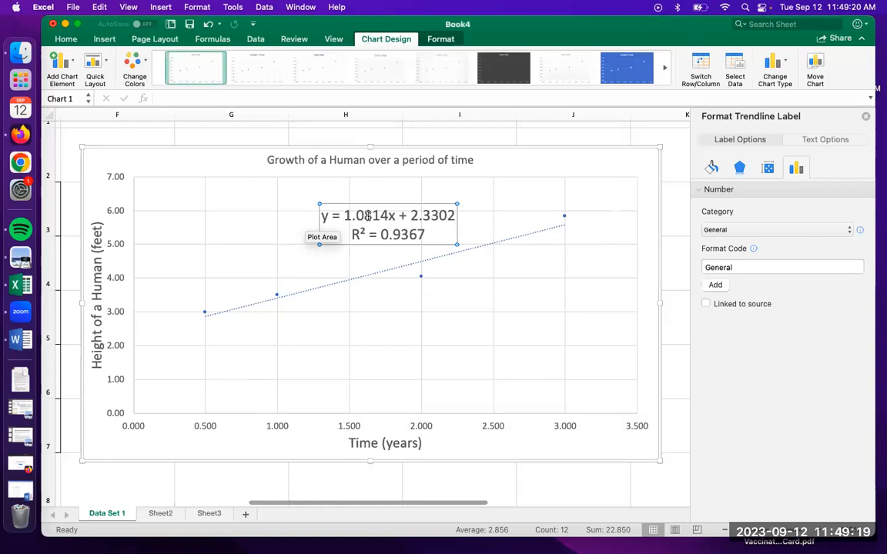
{"action": "left_click", "coordinate": [393, 216]}
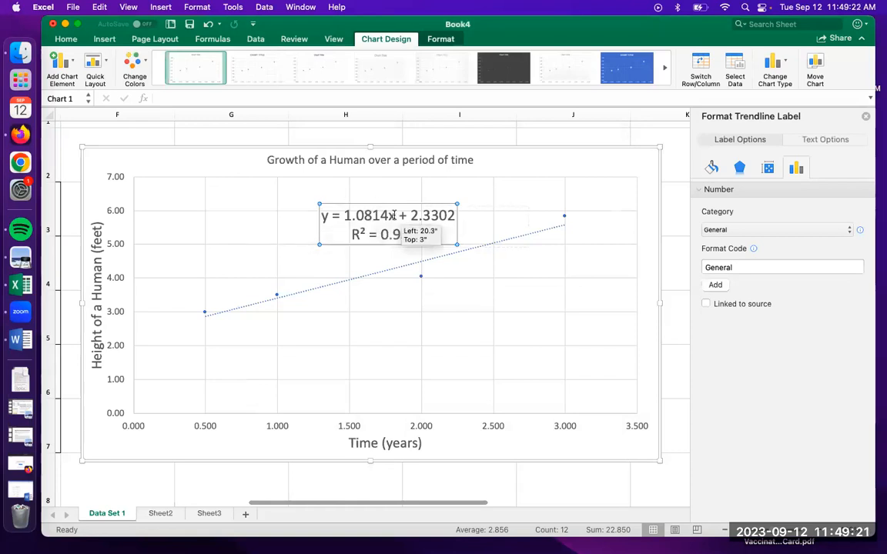
{"action": "key", "text": "super+z"}
{"action": "key", "text": "super+y"}
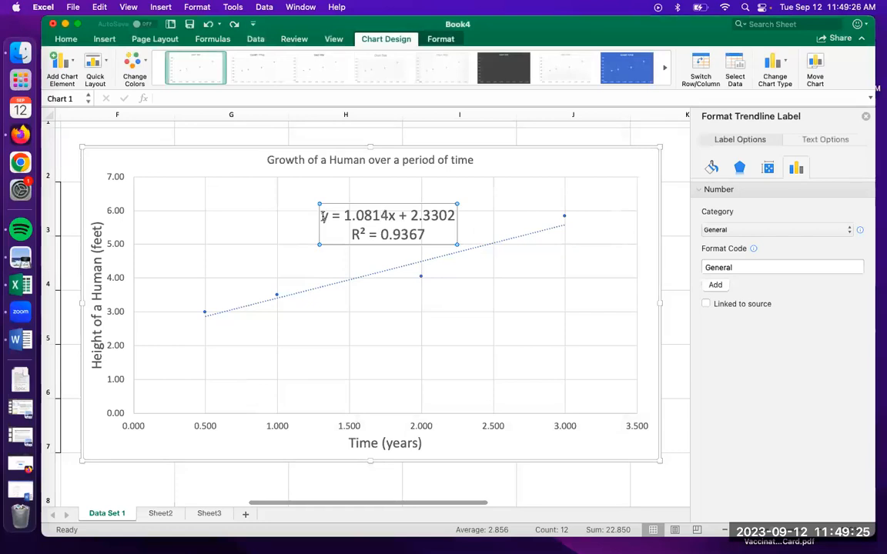
Highlight the trendline equation, its slope, its intercept and the R-squared value one after another to examine them
{"action": "left_click_drag", "start_coordinate": [322, 217], "coordinate": [469, 216]}
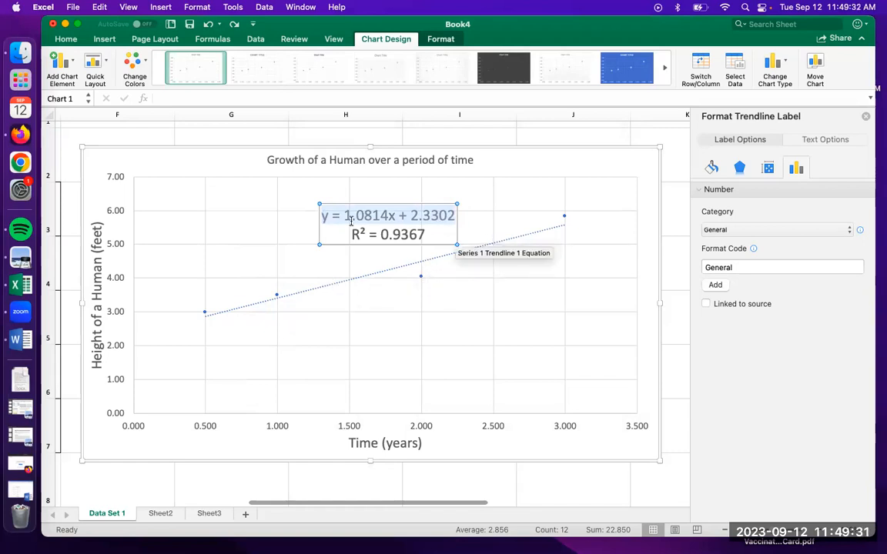
{"action": "left_click_drag", "start_coordinate": [344, 217], "coordinate": [387, 213]}
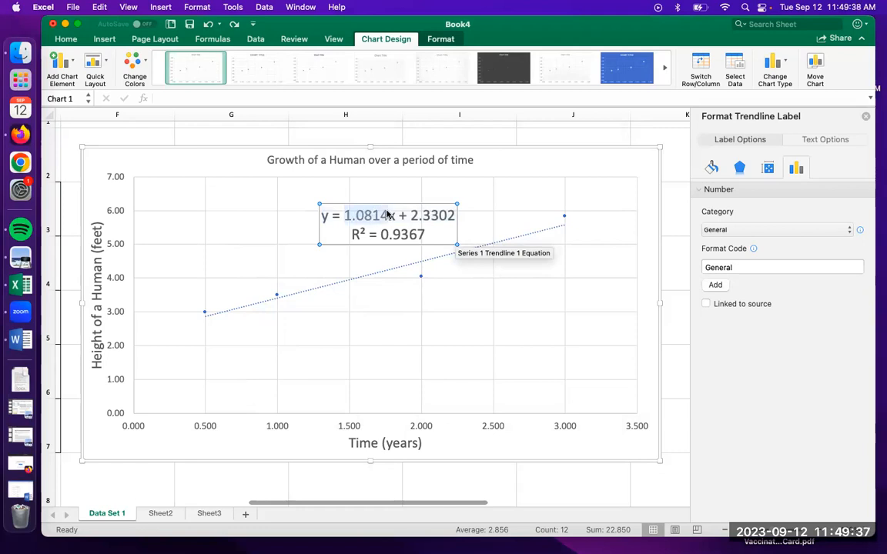
{"action": "left_click_drag", "start_coordinate": [411, 216], "coordinate": [455, 214]}
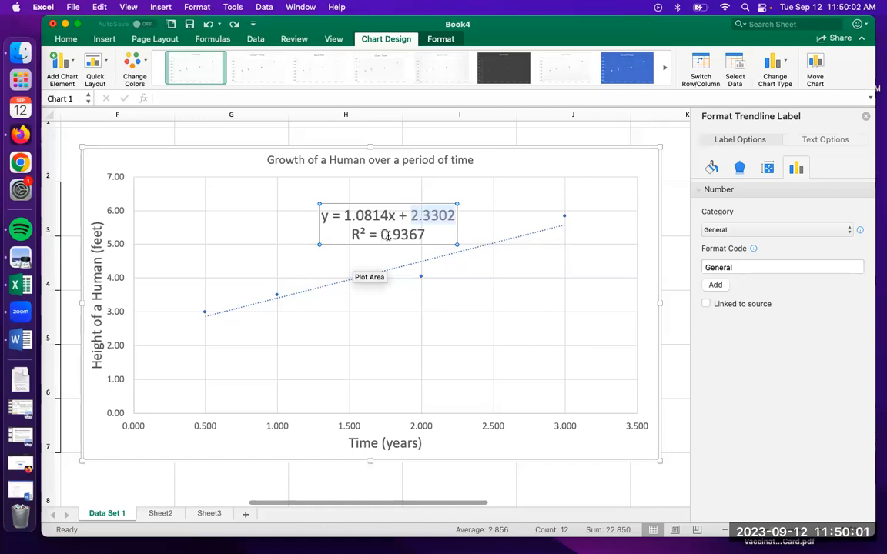
{"action": "left_click_drag", "start_coordinate": [356, 234], "coordinate": [436, 235]}
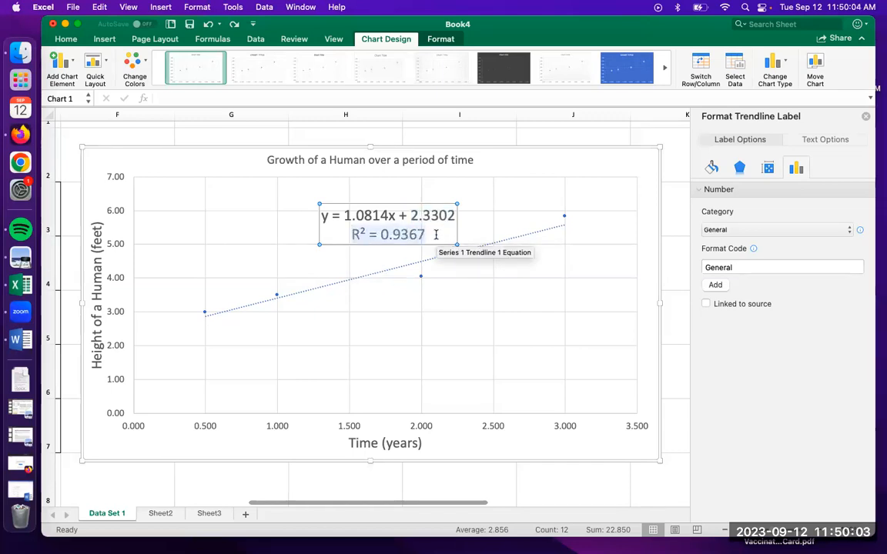
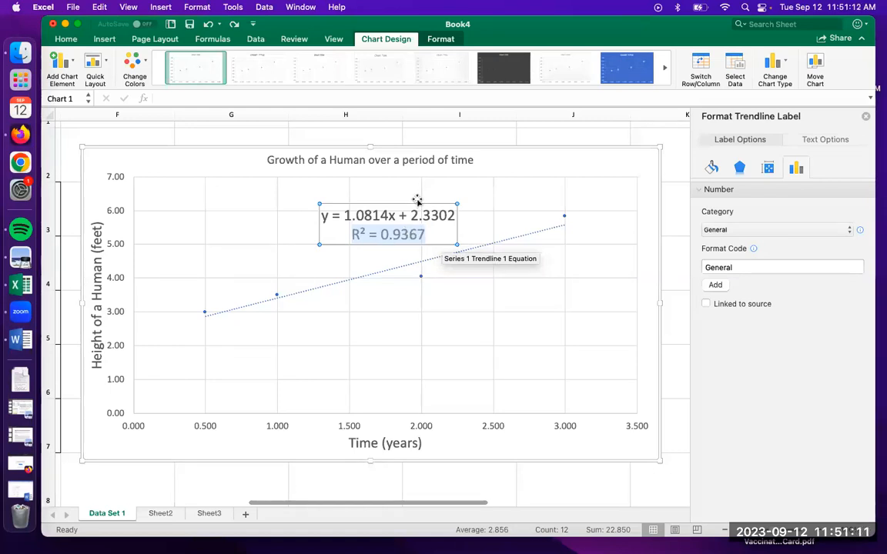
Highlight the trendline's full equation and its R-squared value in turn to review both lines of the label
{"action": "scroll", "coordinate": [416, 199], "scroll_direction": "left", "scroll_amount": 2}
{"action": "scroll", "coordinate": [417, 198], "scroll_direction": "up", "scroll_amount": 1}
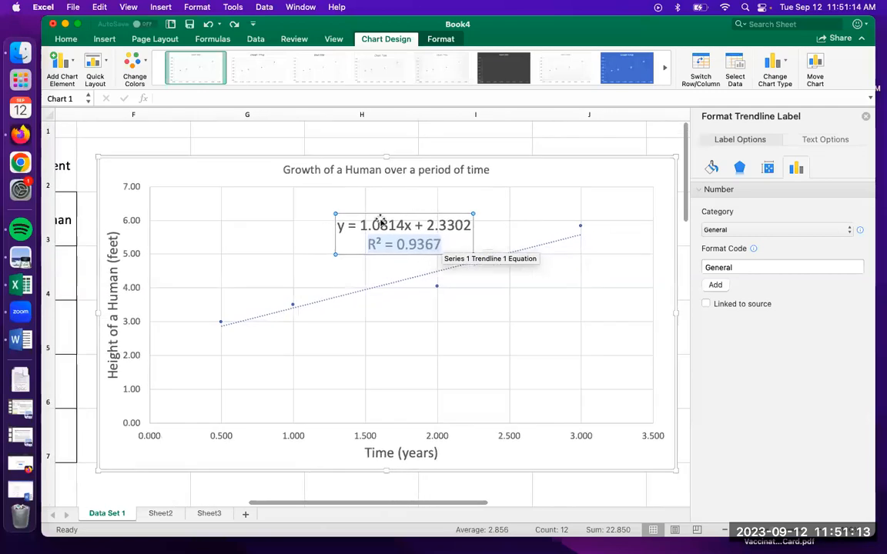
{"action": "left_click", "coordinate": [369, 226]}
{"action": "left_click_drag", "start_coordinate": [339, 227], "coordinate": [475, 222]}
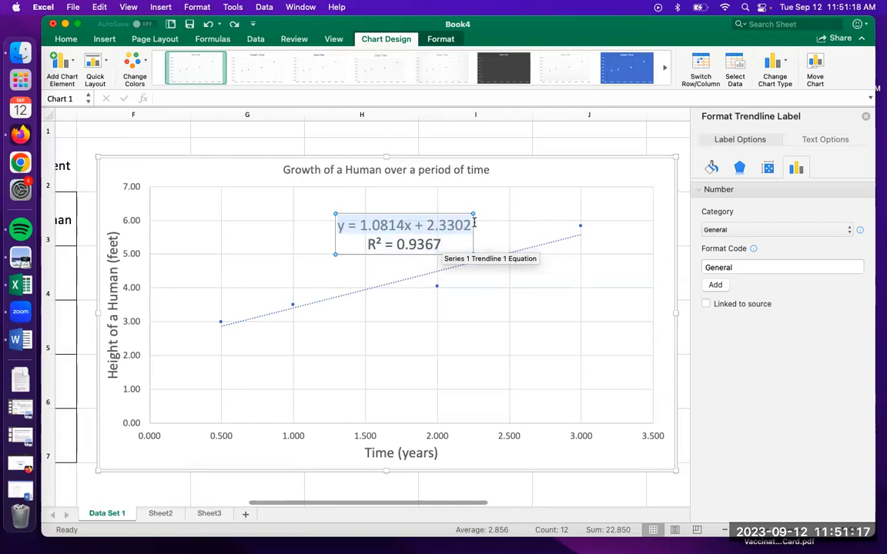
{"action": "left_click_drag", "start_coordinate": [368, 244], "coordinate": [444, 244]}
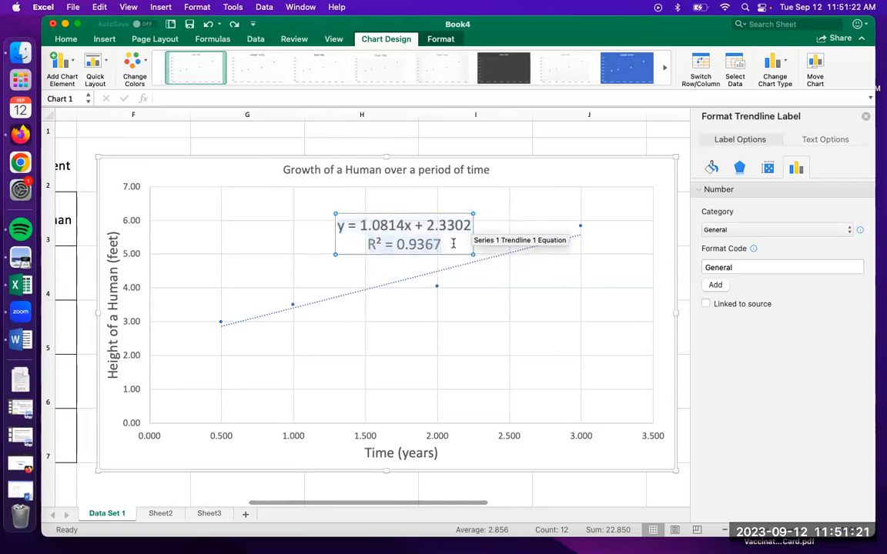
{"action": "left_click", "coordinate": [337, 224]}
{"action": "left_click_drag", "start_coordinate": [337, 224], "coordinate": [481, 219]}
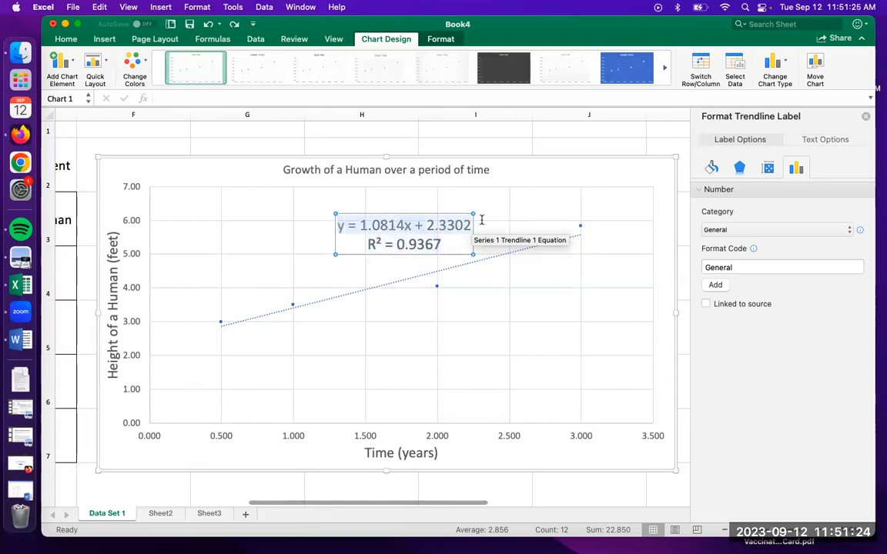
Shorten the slope and intercept in the trendline equation to two decimals so it reads y = 1.08x + 2.33
{"action": "left_click", "coordinate": [404, 225]}
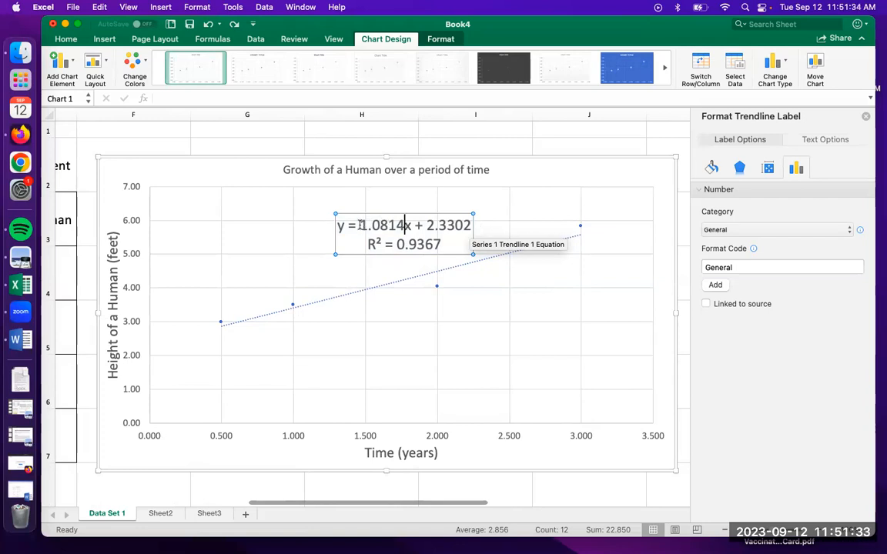
{"action": "left_click_drag", "start_coordinate": [360, 225], "coordinate": [388, 223]}
{"action": "left_click", "coordinate": [389, 224]}
{"action": "left_click", "coordinate": [404, 225]}
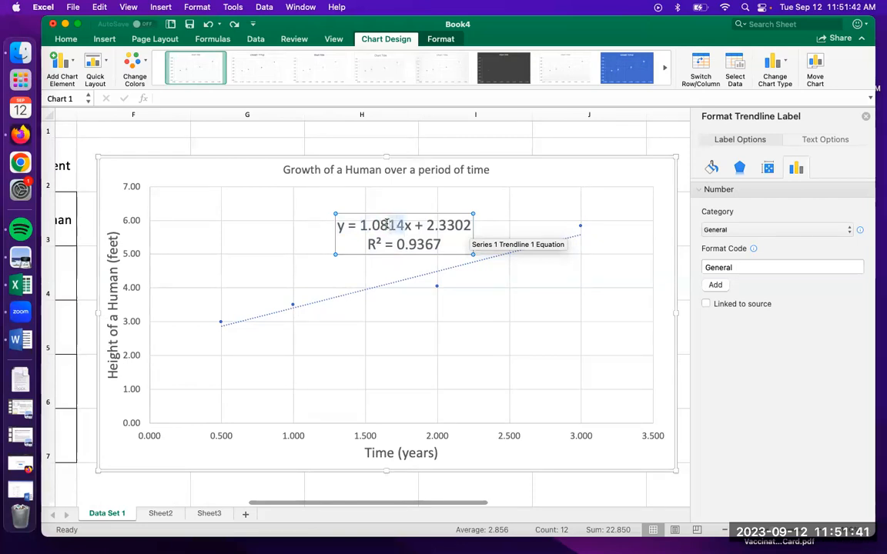
{"action": "key", "text": "BackSpace"}
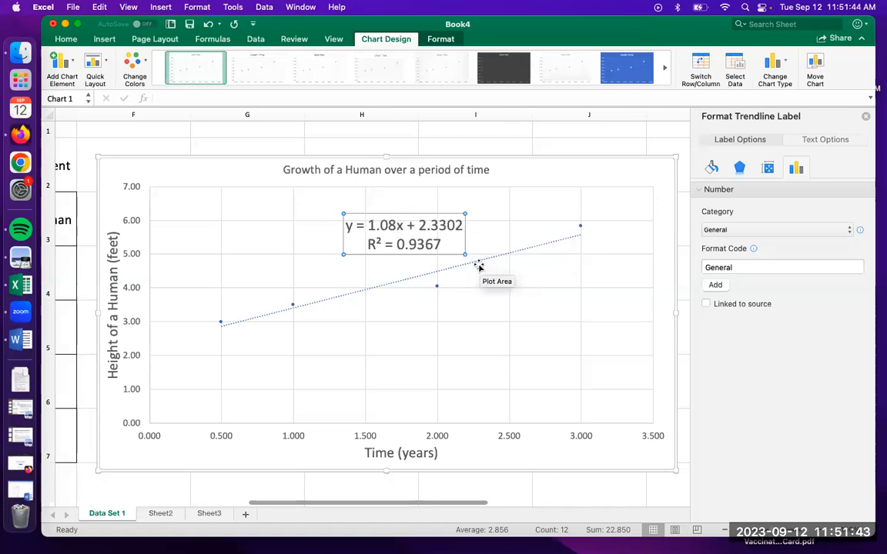
{"action": "left_click", "coordinate": [463, 225]}
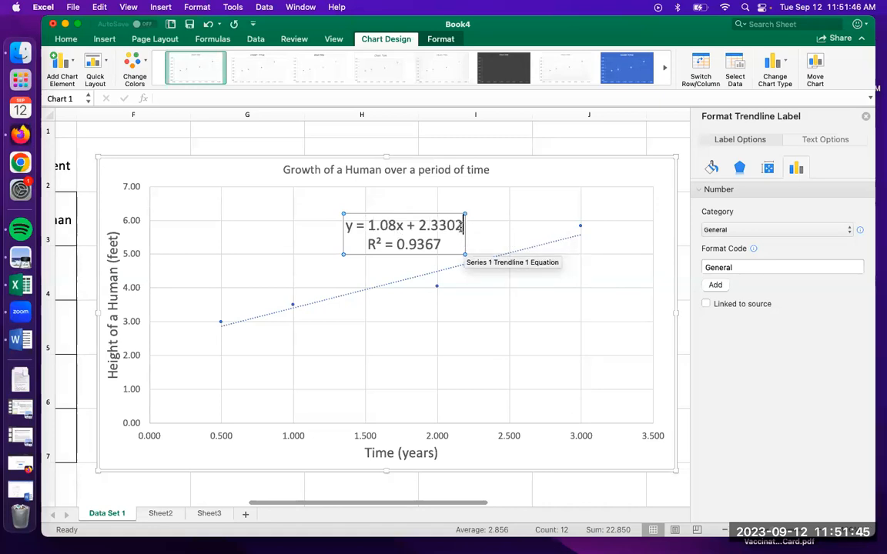
{"action": "key", "text": "BackSpace"}
{"action": "key", "text": "BackSpace"}
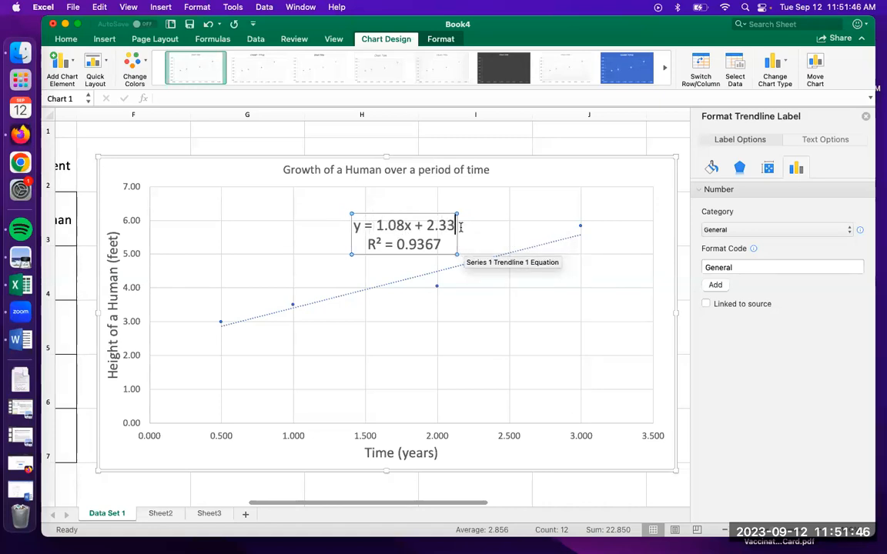
{"action": "left_click", "coordinate": [549, 173]}
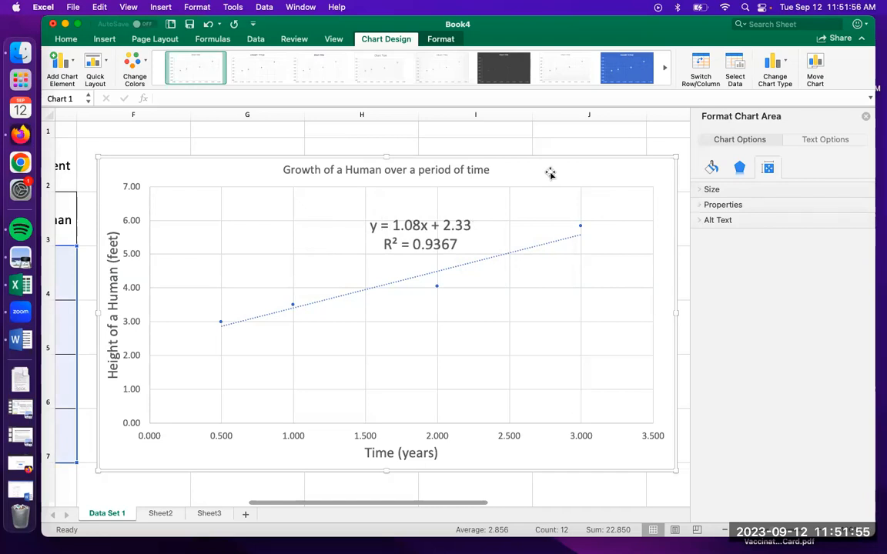
Compare the chart with its data table and copy the whole "Growth of a Human over a period of time" chart
{"action": "scroll", "coordinate": [362, 256], "scroll_direction": "left", "scroll_amount": 10}
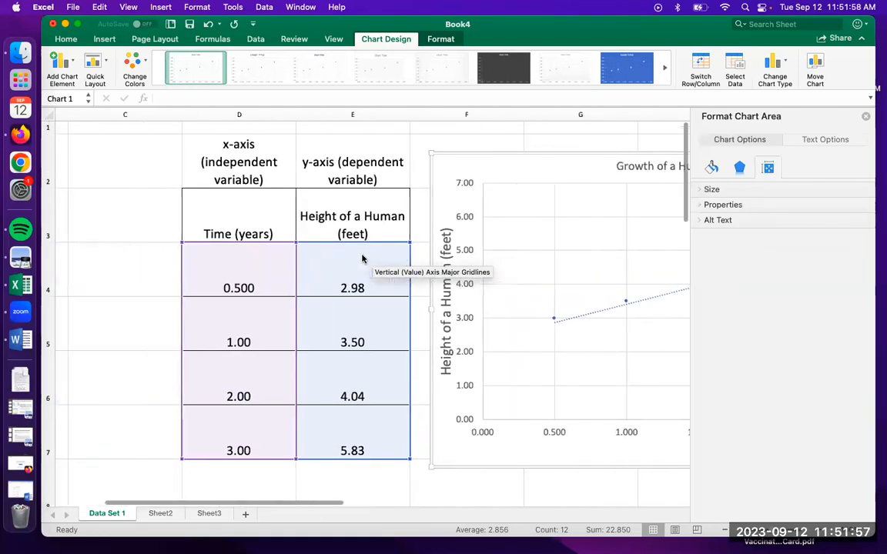
{"action": "scroll", "coordinate": [362, 259], "scroll_direction": "right", "scroll_amount": 5}
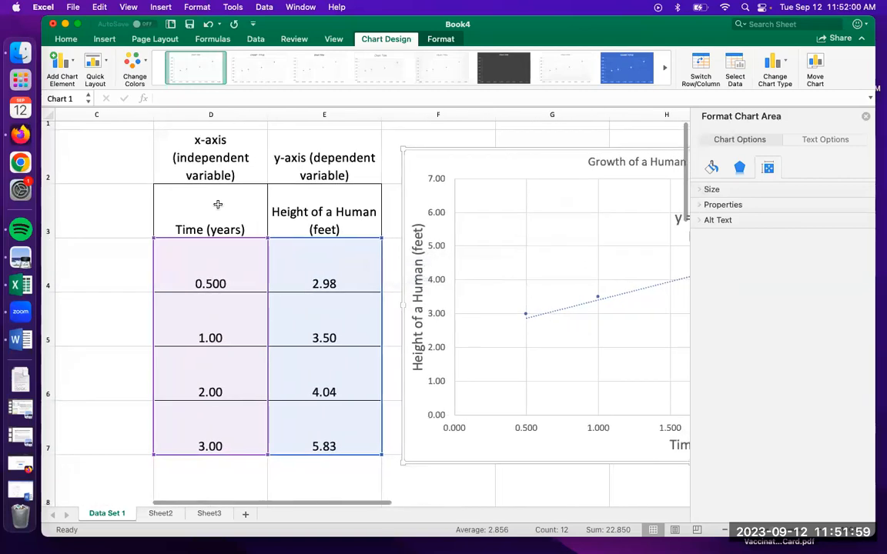
{"action": "scroll", "coordinate": [286, 255], "scroll_direction": "right", "scroll_amount": 8}
{"action": "scroll", "coordinate": [286, 256], "scroll_direction": "right", "scroll_amount": 3}
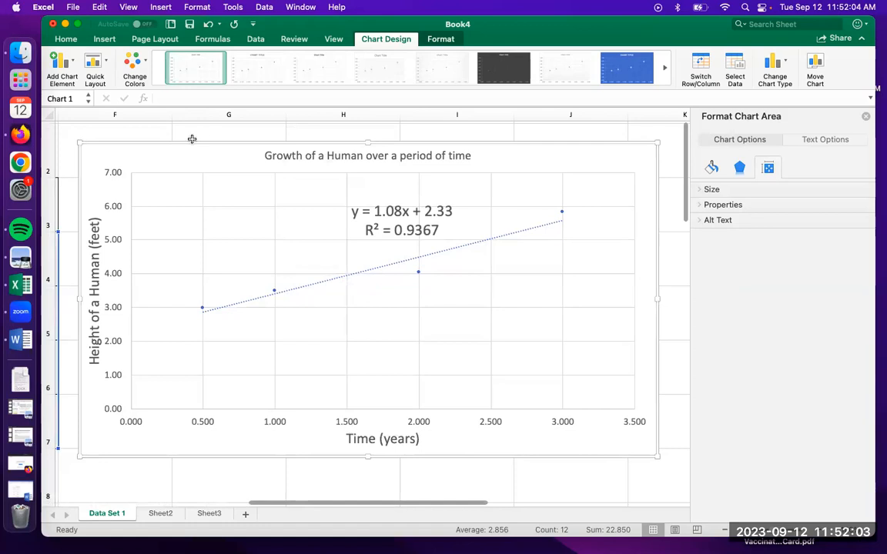
{"action": "right_click", "coordinate": [147, 158]}
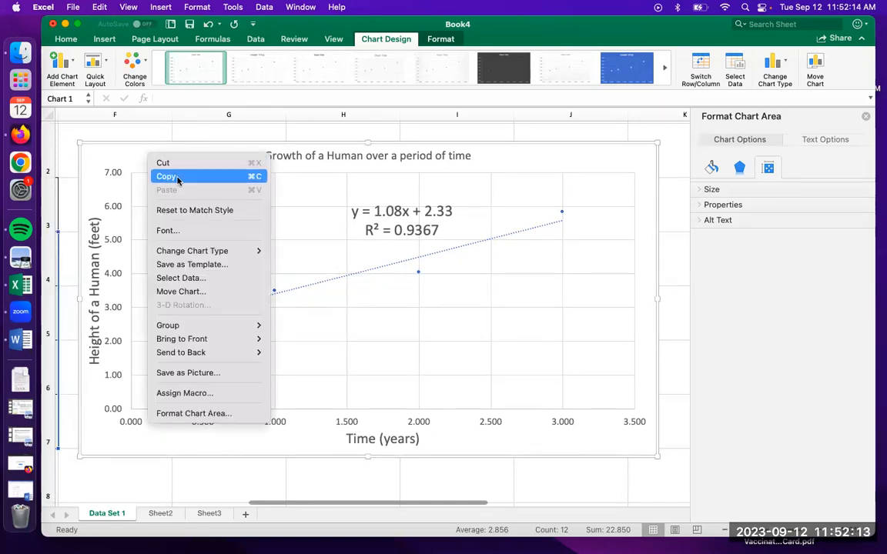
{"action": "left_click", "coordinate": [164, 176]}
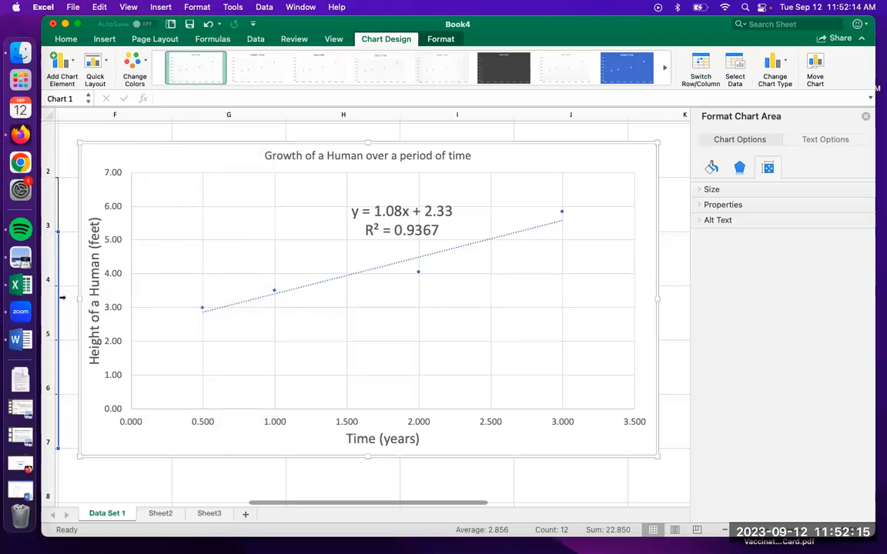
Switch to Word and paste the copied chart as a PDF on a new line below the last table
{"action": "left_click", "coordinate": [24, 340]}
{"action": "scroll", "coordinate": [427, 350], "scroll_direction": "down", "scroll_amount": 8}
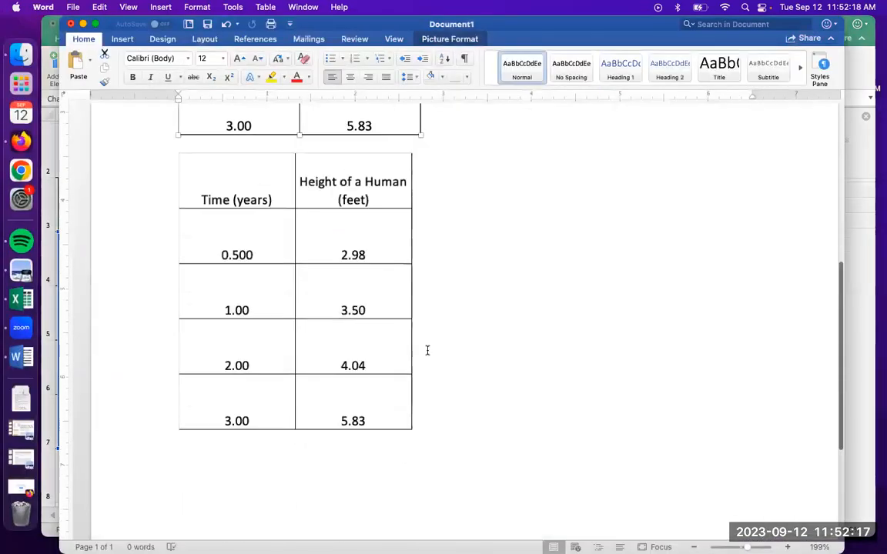
{"action": "left_click", "coordinate": [445, 312]}
{"action": "key", "text": "Return"}
{"action": "key", "text": "Return"}
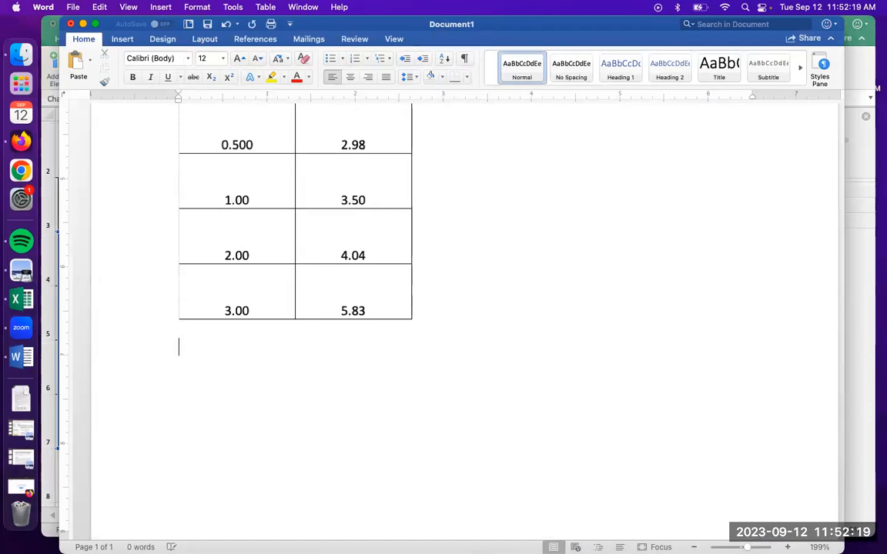
{"action": "right_click", "coordinate": [331, 357]}
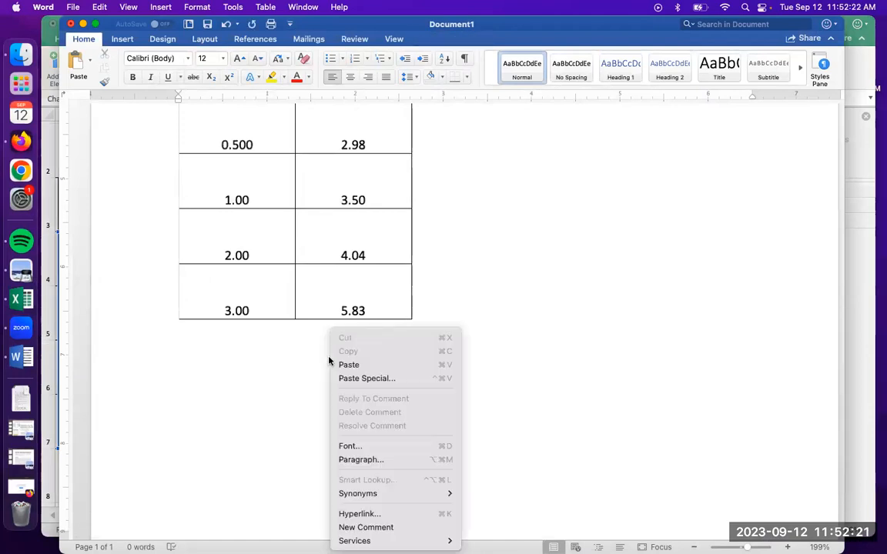
{"action": "left_click", "coordinate": [381, 378]}
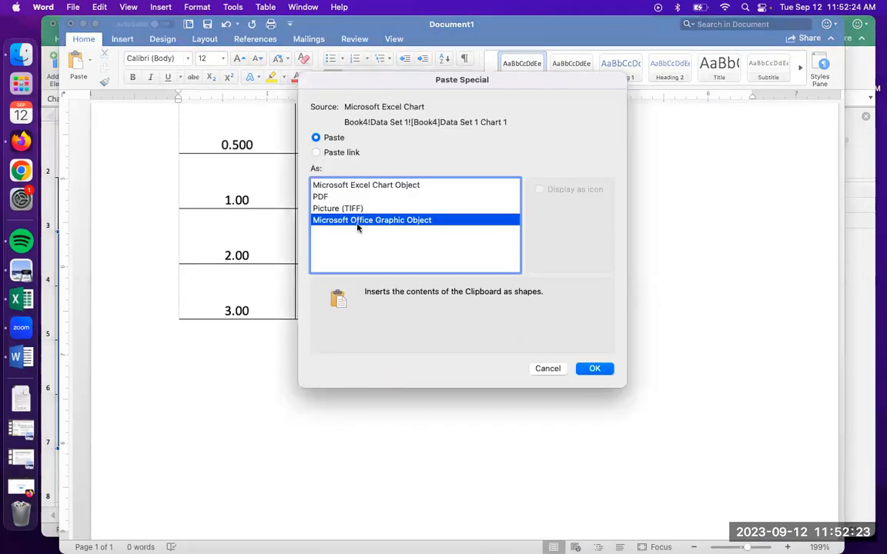
{"action": "left_click", "coordinate": [324, 198]}
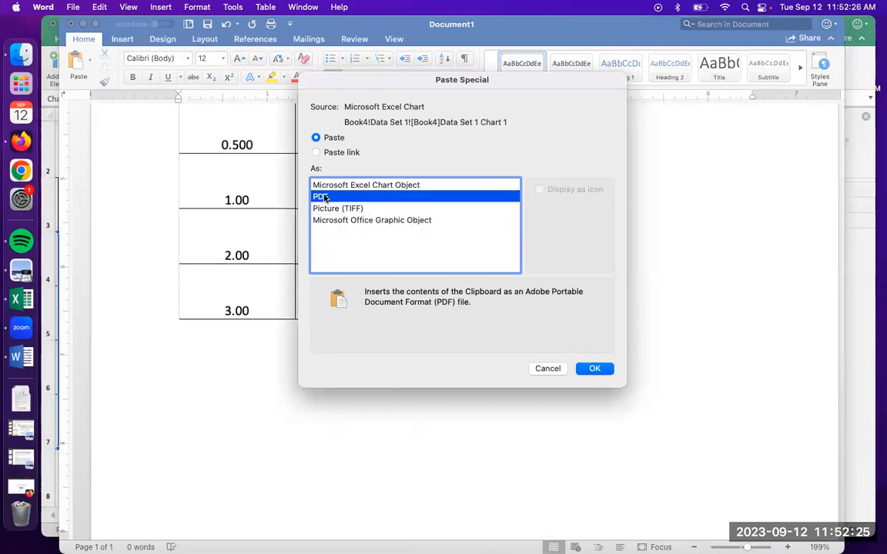
{"action": "left_click", "coordinate": [332, 207]}
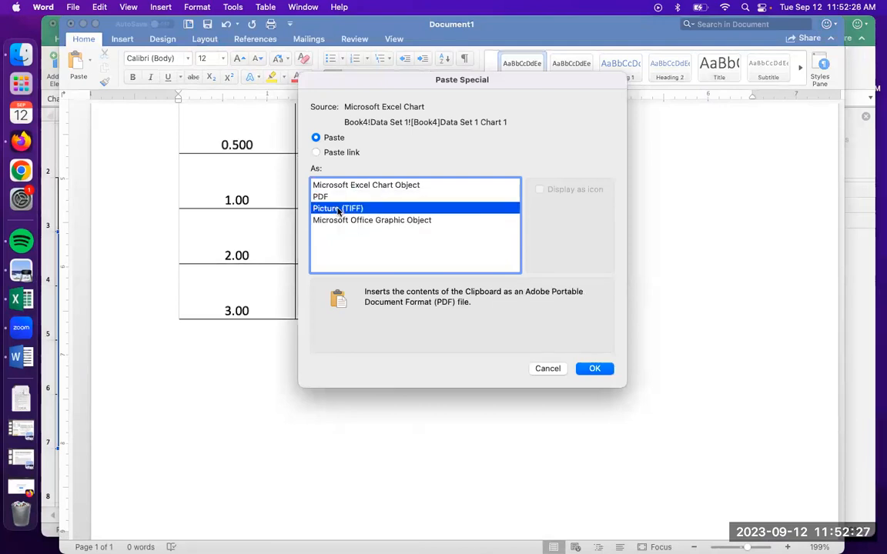
{"action": "left_click", "coordinate": [322, 197]}
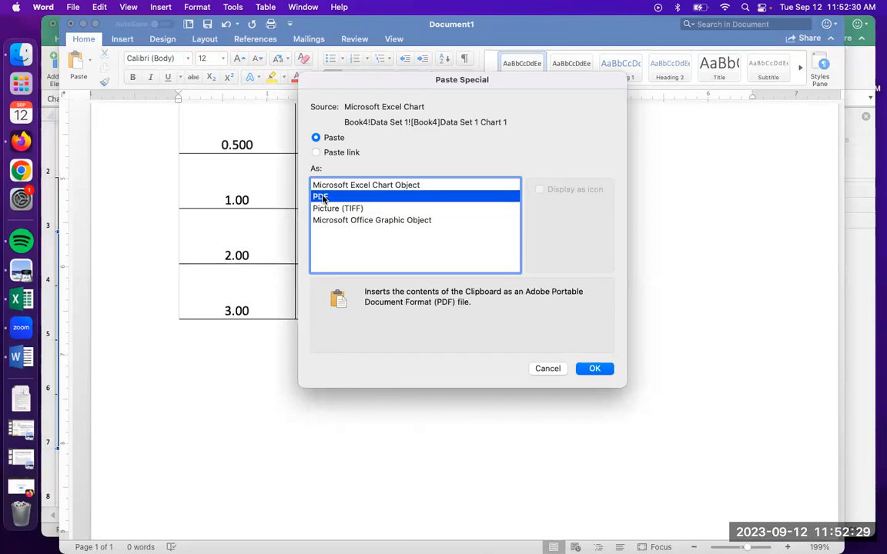
{"action": "left_click", "coordinate": [594, 369]}
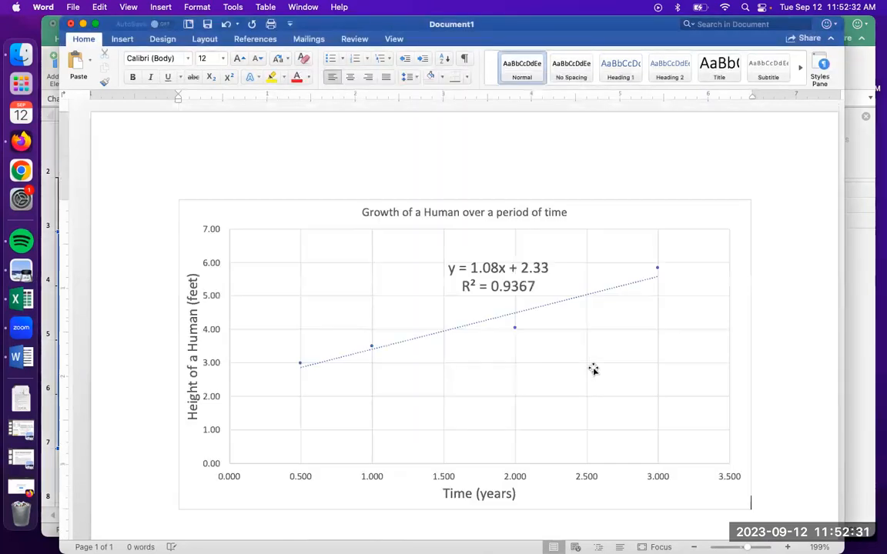
Enlarge the pasted chart picture slightly, keeping its proportions, and check how it sits on the page
{"action": "left_click", "coordinate": [737, 497]}
{"action": "left_click_drag", "start_coordinate": [731, 494], "coordinate": [751, 509]}
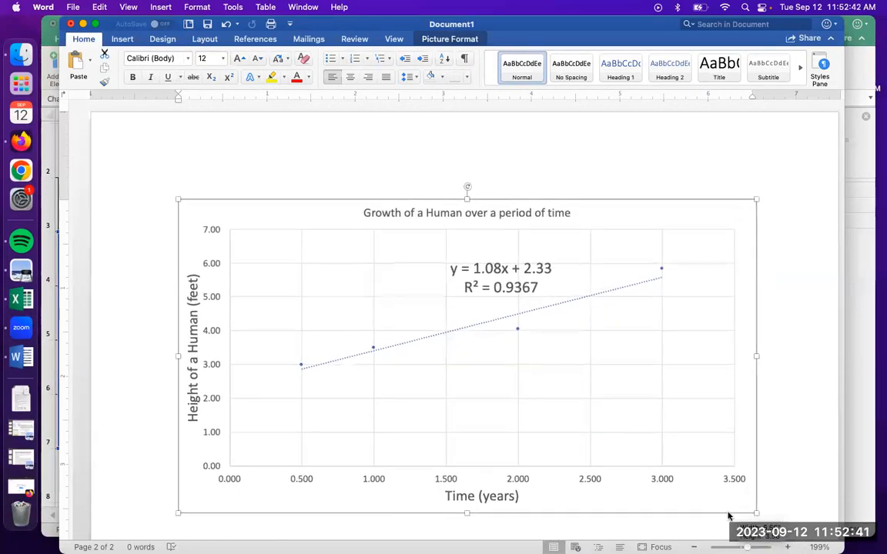
{"action": "scroll", "coordinate": [561, 376], "scroll_direction": "down", "scroll_amount": 5}
{"action": "scroll", "coordinate": [560, 373], "scroll_direction": "up", "scroll_amount": 2}
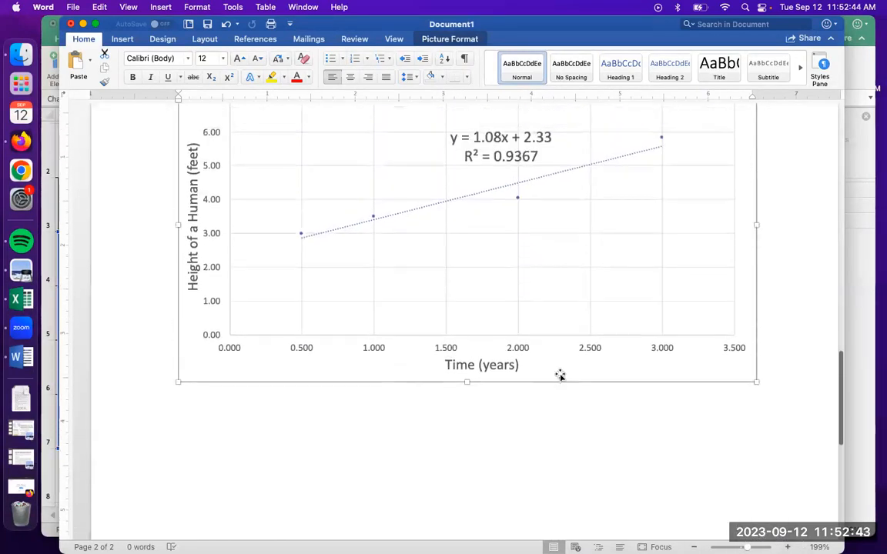
{"action": "double_click", "coordinate": [505, 420]}
{"action": "scroll", "coordinate": [505, 421], "scroll_direction": "up", "scroll_amount": 3}
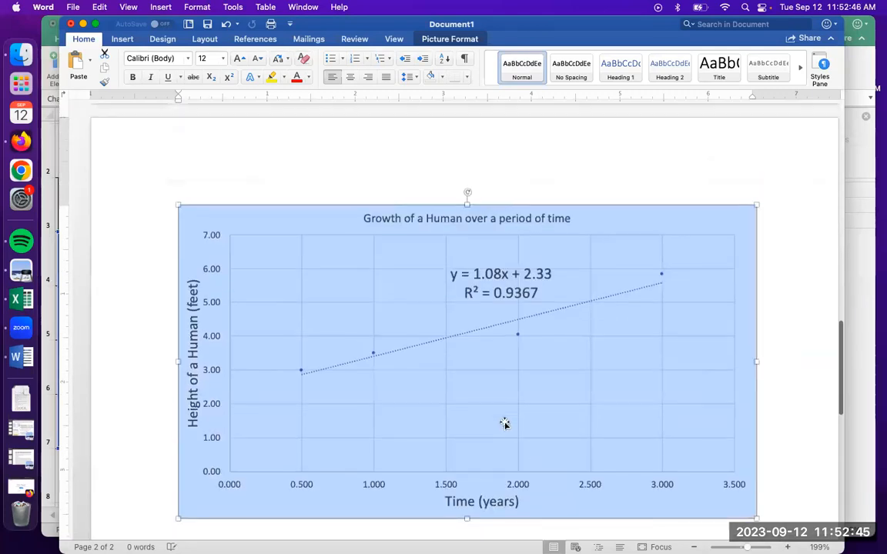
{"action": "scroll", "coordinate": [504, 422], "scroll_direction": "down", "scroll_amount": 2}
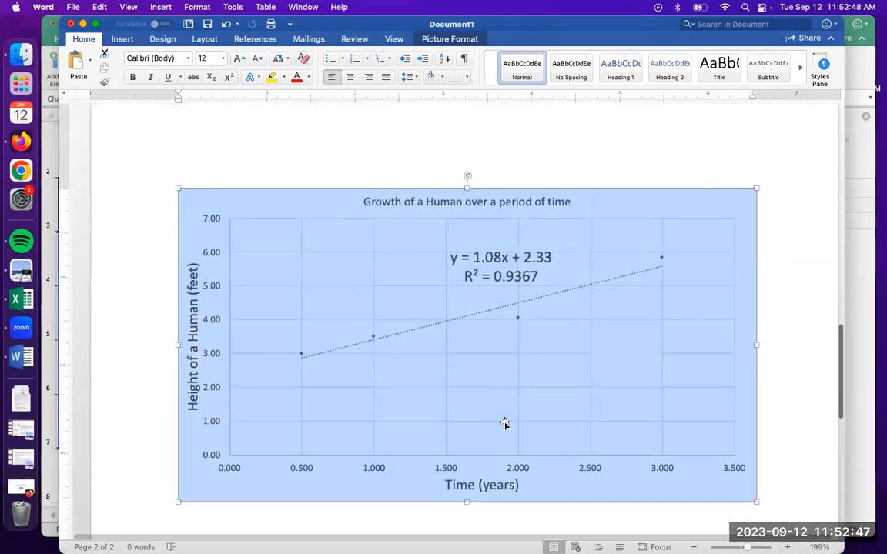
{"action": "scroll", "coordinate": [504, 423], "scroll_direction": "down", "scroll_amount": 2}
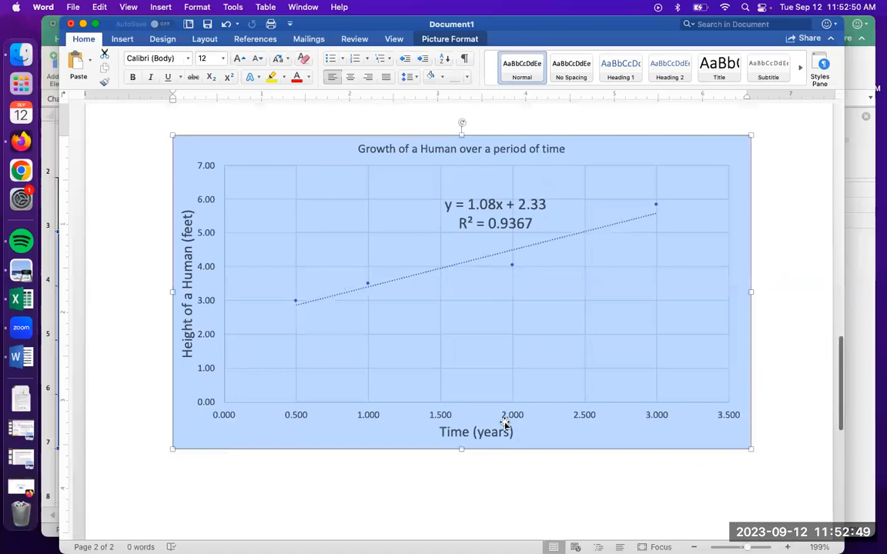